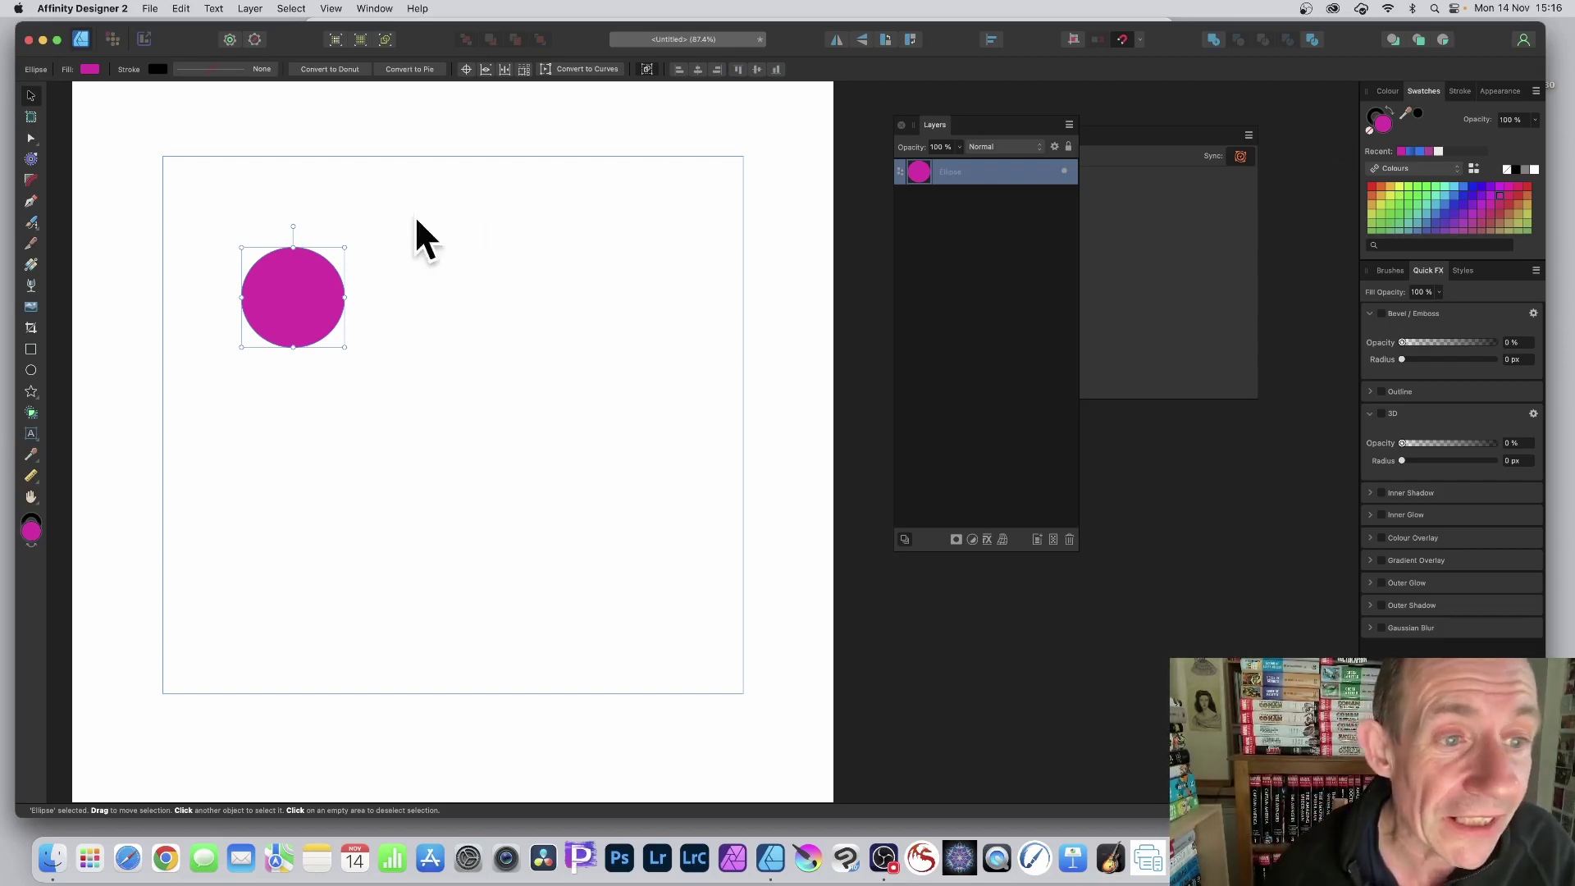
- Nudge the magenta circle slightly up and left on the page
{"action": "left_click_drag", "start_coordinate": [316, 288], "coordinate": [289, 271]}
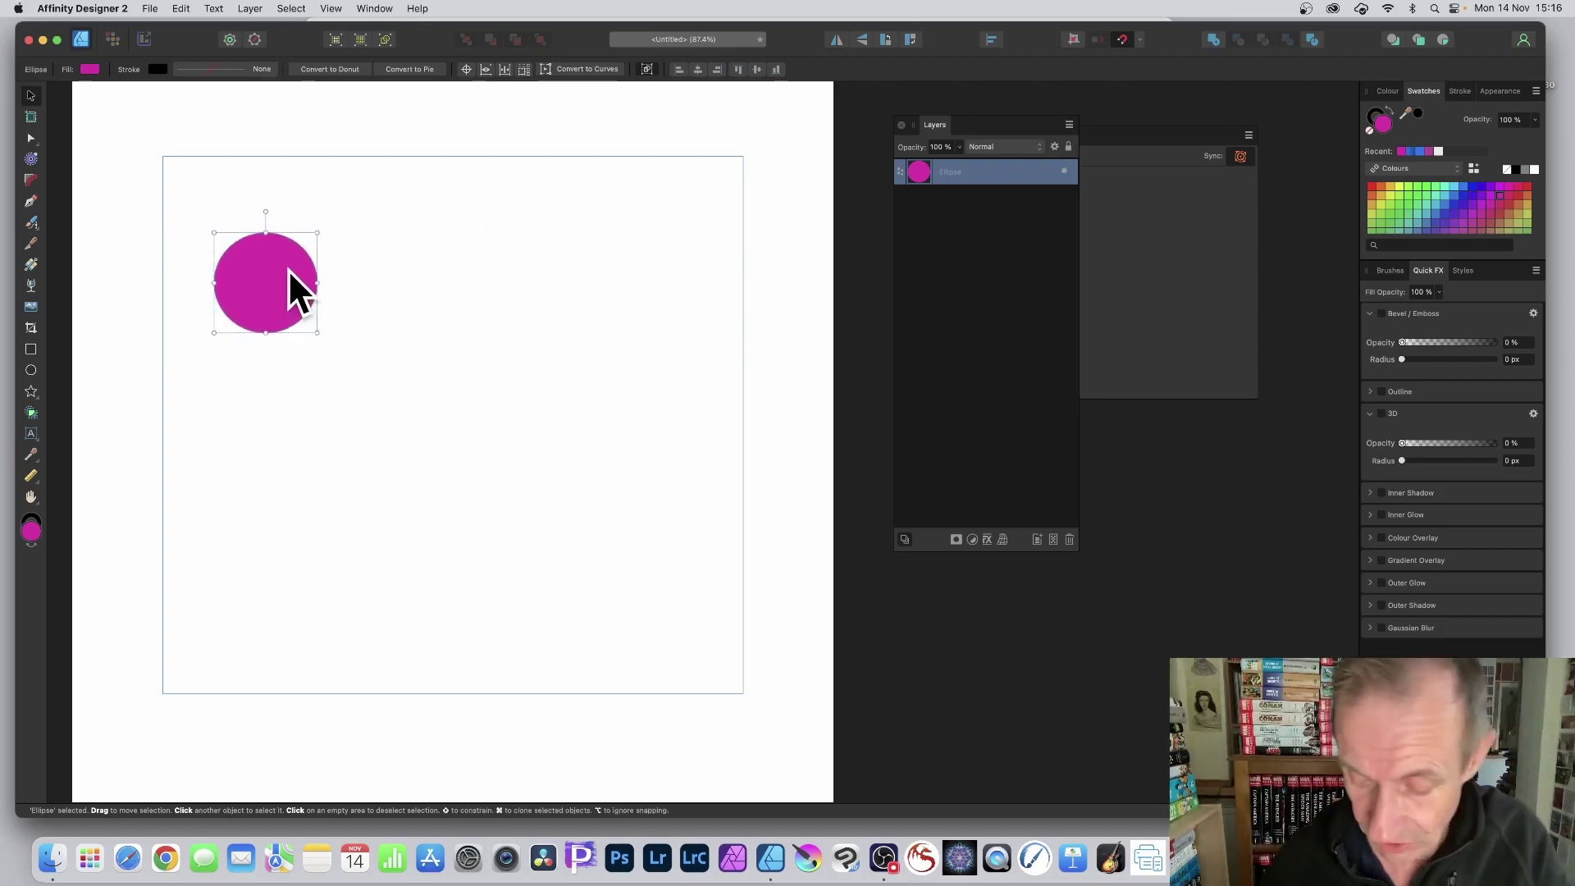
- Delete the circle and draw a new magenta circle near the page's top-left
{"action": "key", "text": "Delete"}
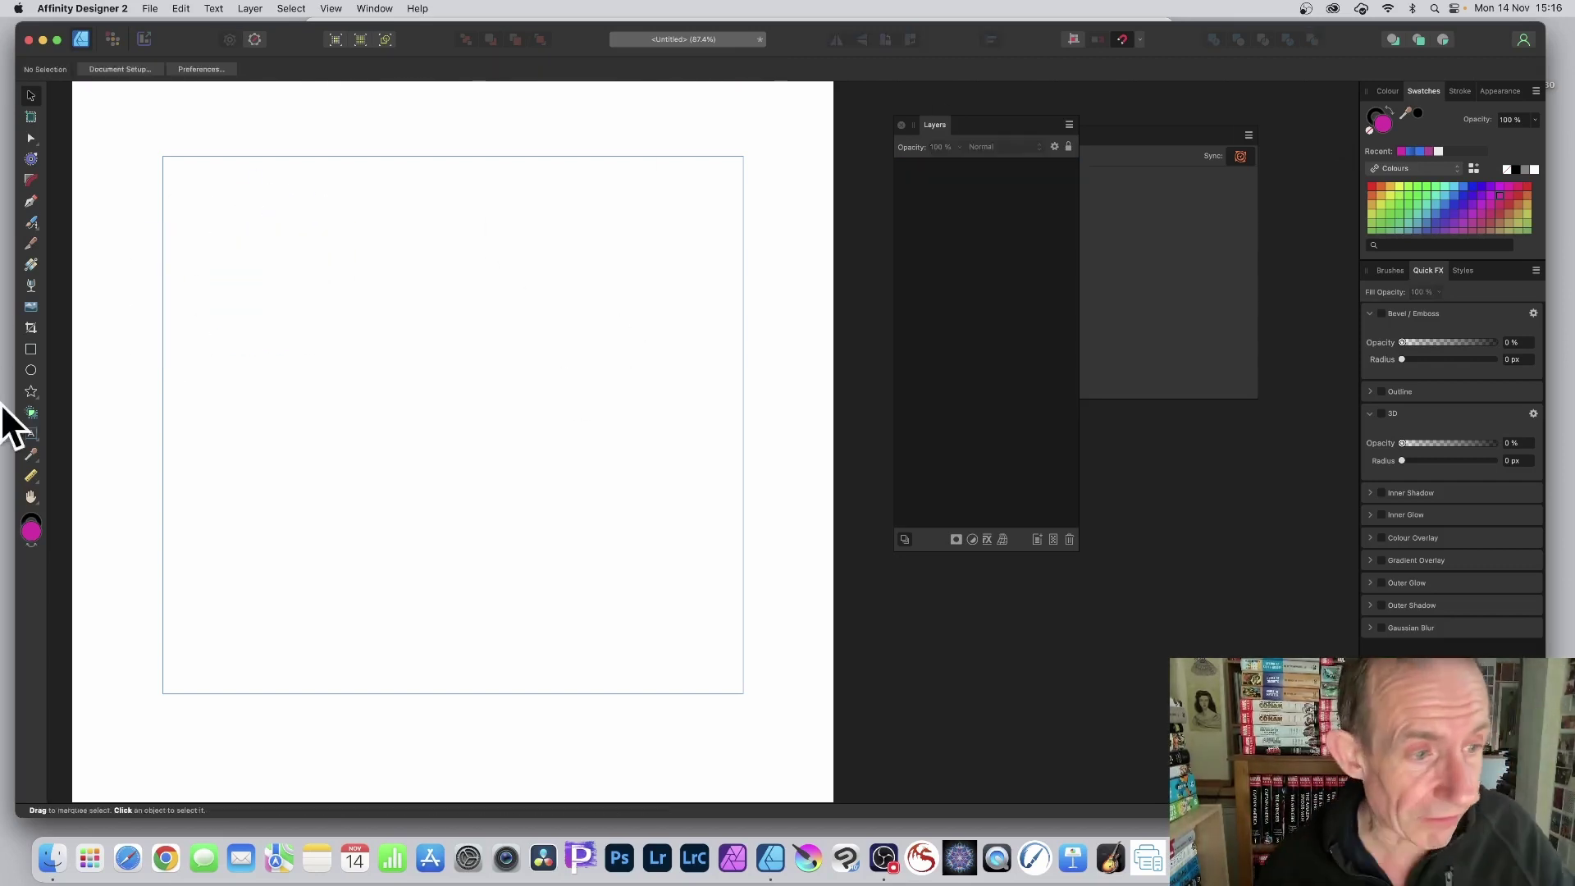
{"action": "left_click", "coordinate": [31, 370]}
{"action": "left_click_drag", "start_coordinate": [199, 196], "coordinate": [279, 277]}
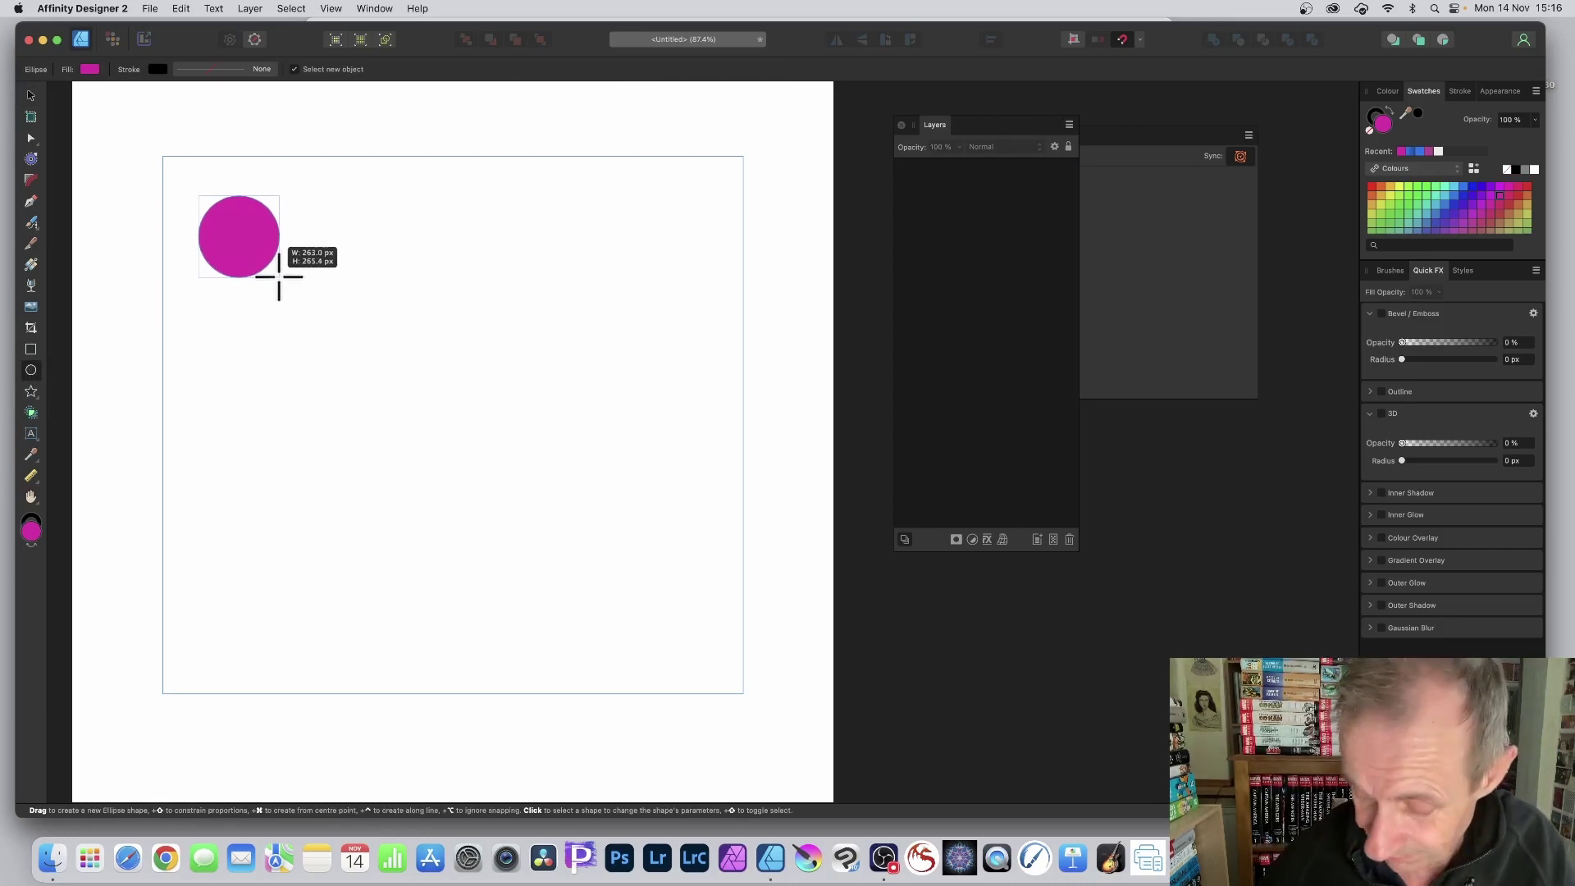
- Duplicate the circle into a row of five evenly spaced magenta circles
{"action": "key", "text": "super+j"}
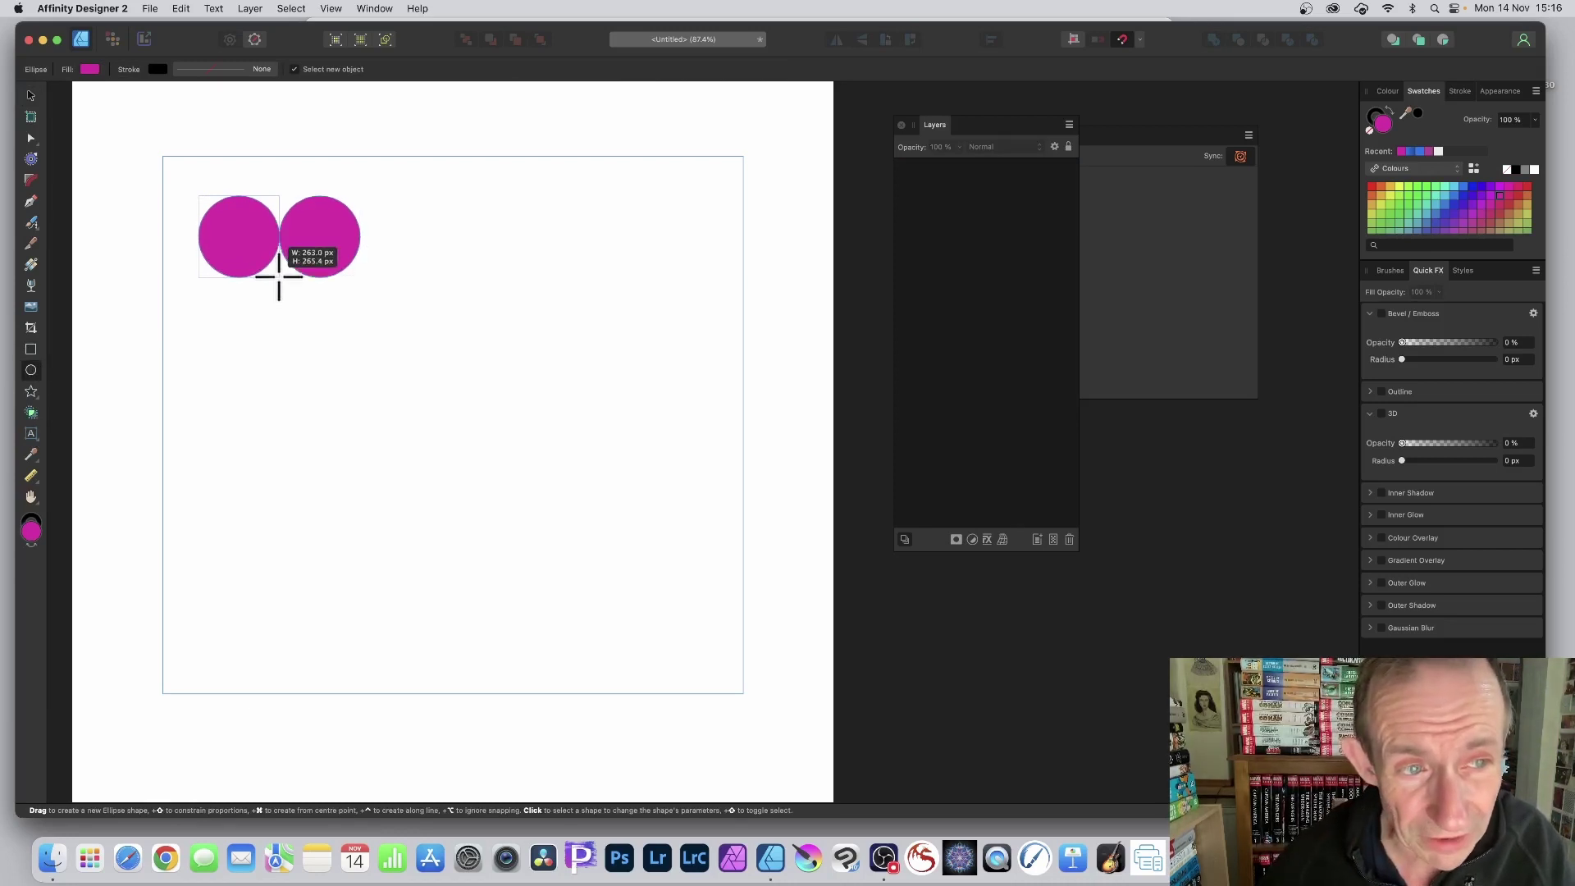
{"action": "key", "text": "super+j"}
{"action": "key", "text": "super+j"}
{"action": "key", "text": "super+j"}
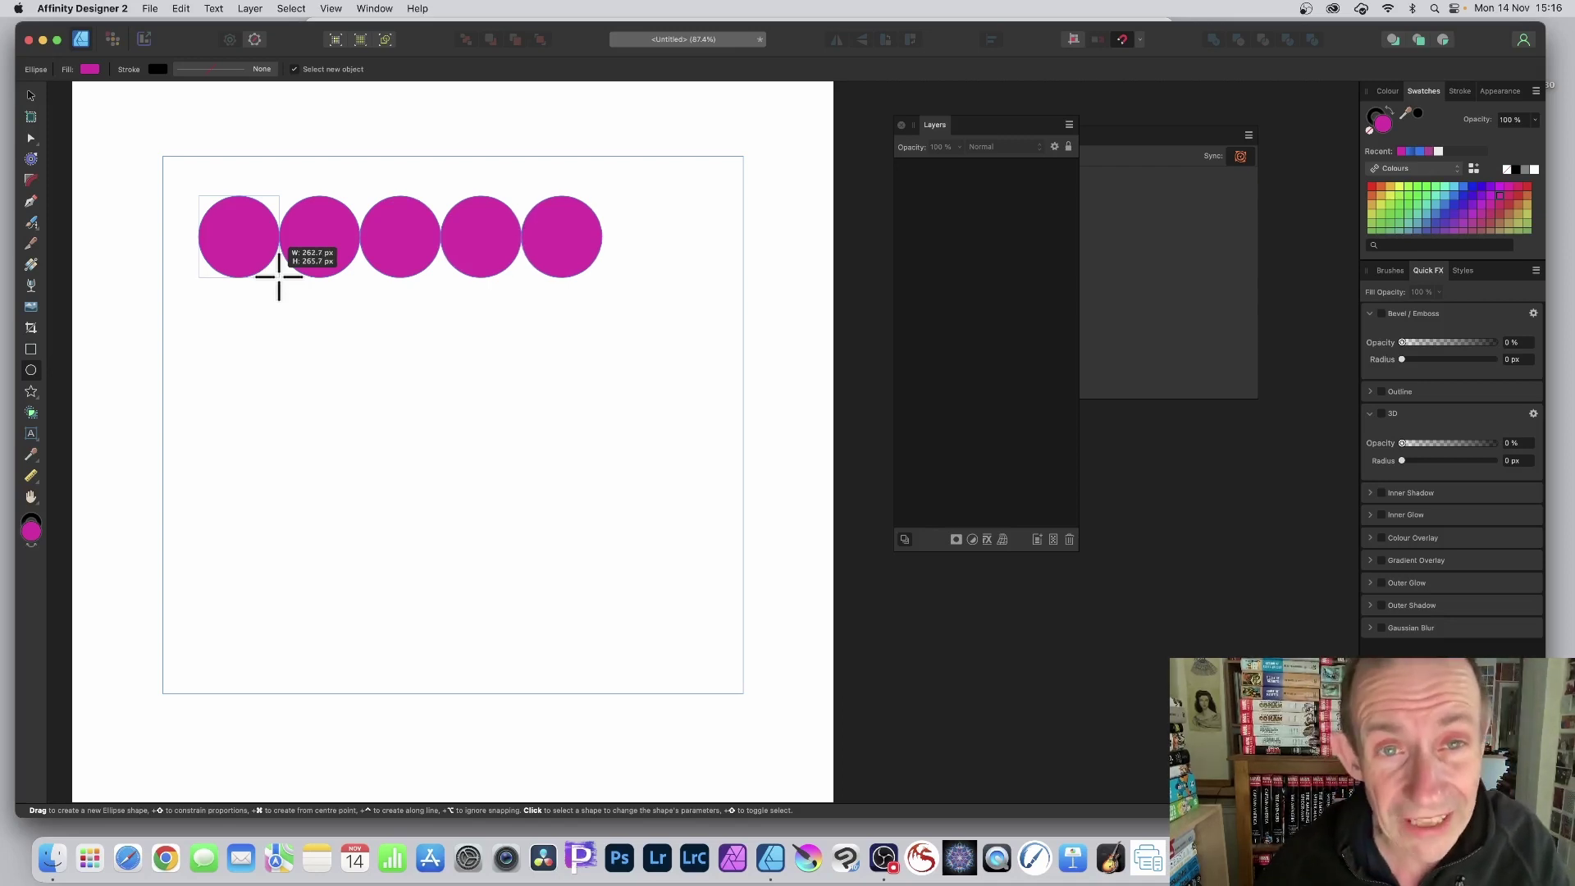
{"action": "key", "text": "super+Right"}
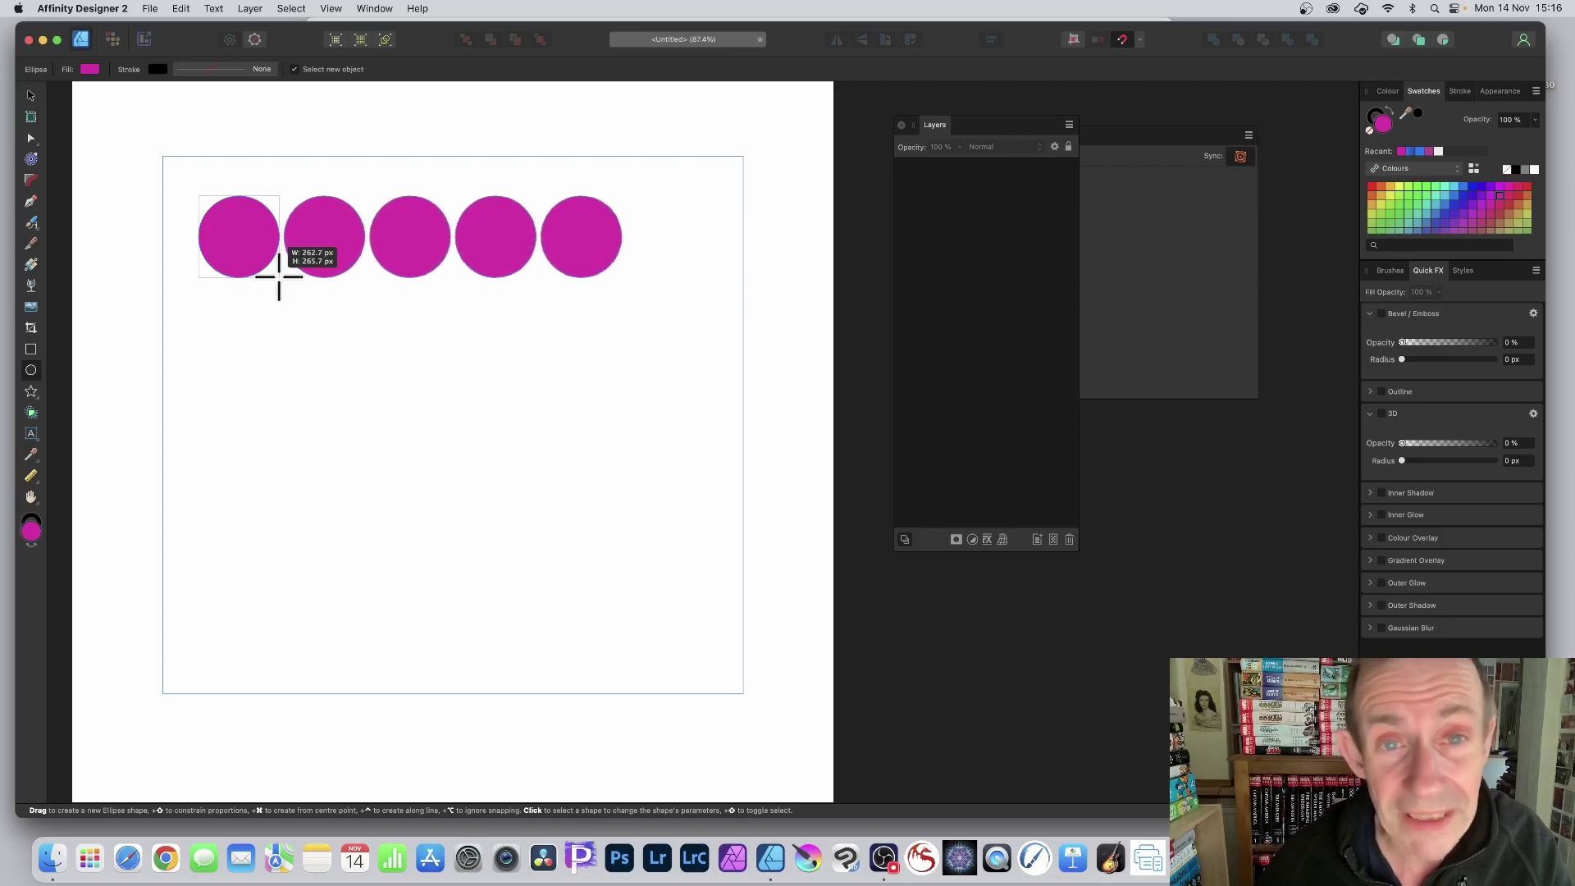
{"action": "key", "text": "super+Right"}
{"action": "left_click_drag", "start_coordinate": [279, 277], "coordinate": [279, 277]}
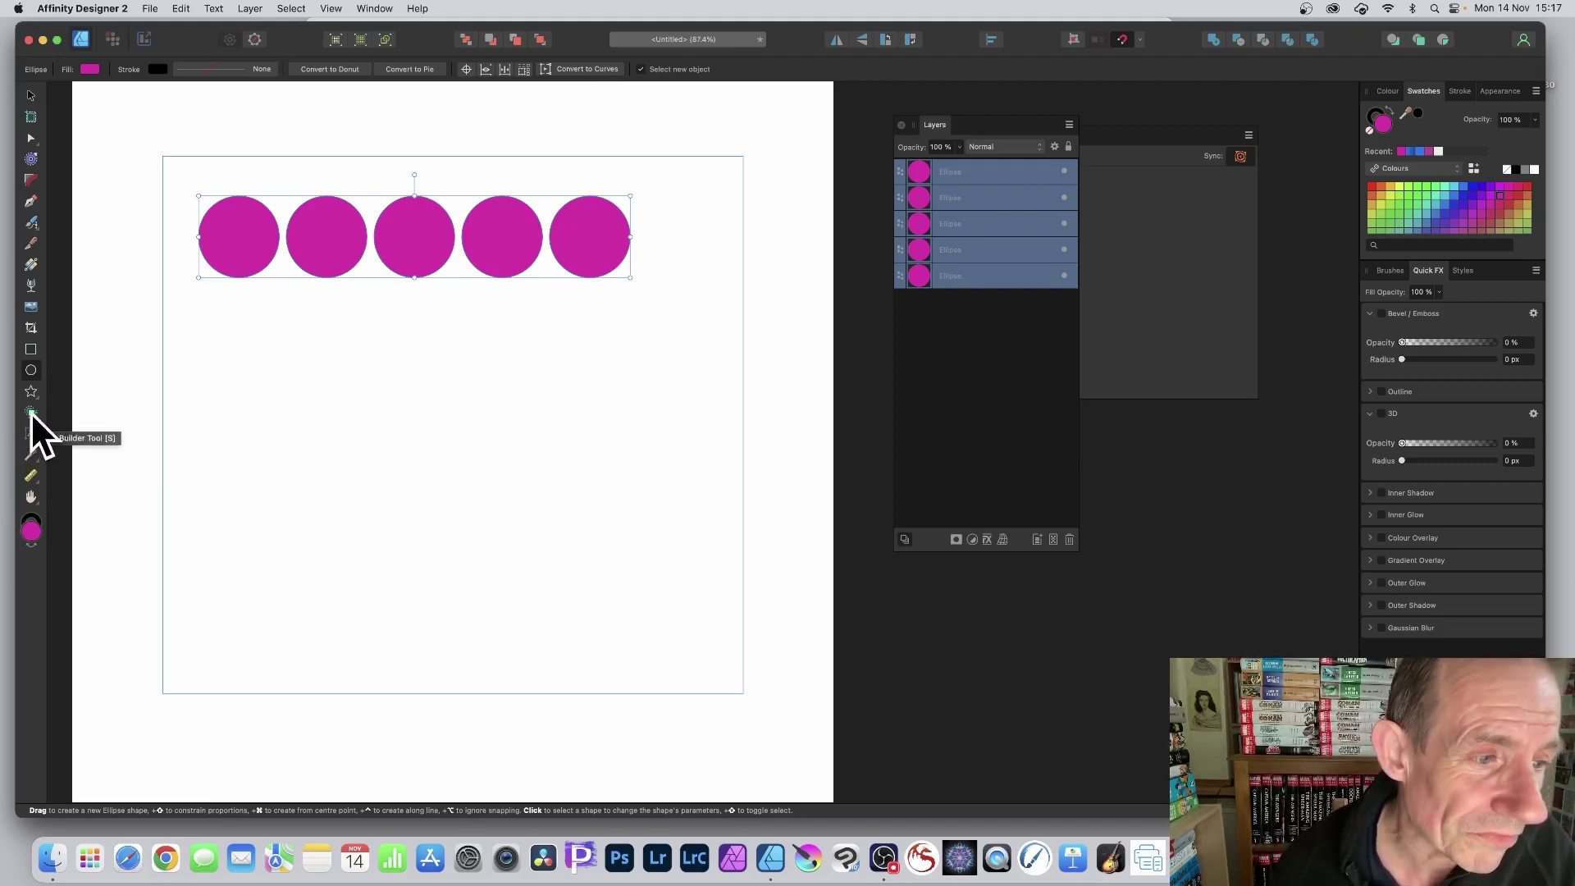
- Merge all five circles into one curve with the Shape Builder tool
{"action": "left_click", "coordinate": [31, 412]}
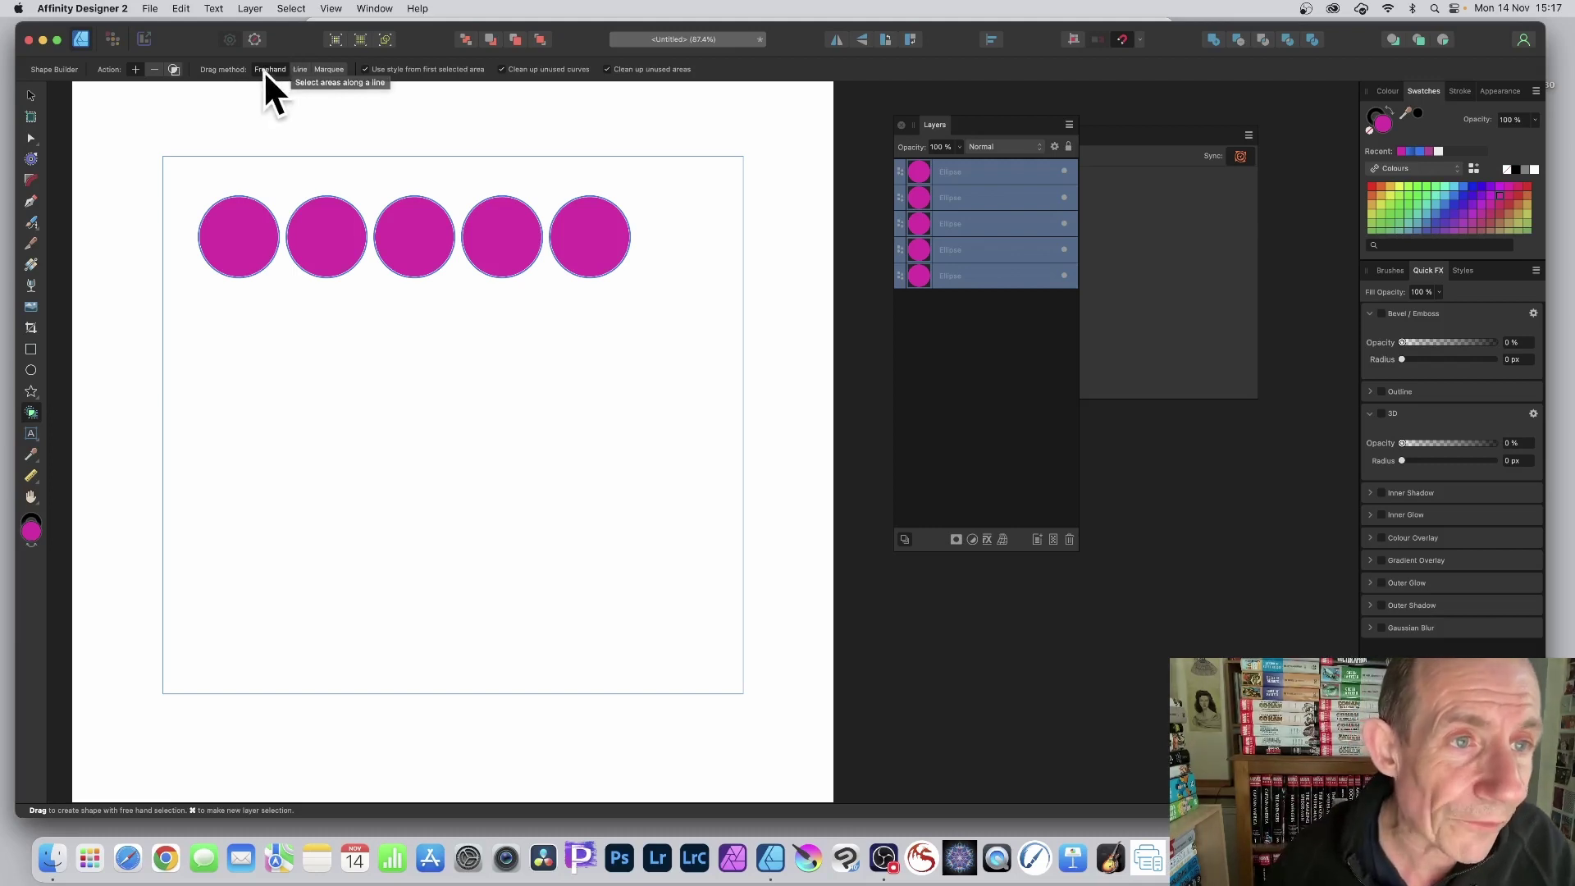
{"action": "left_click_drag", "start_coordinate": [232, 236], "coordinate": [628, 232]}
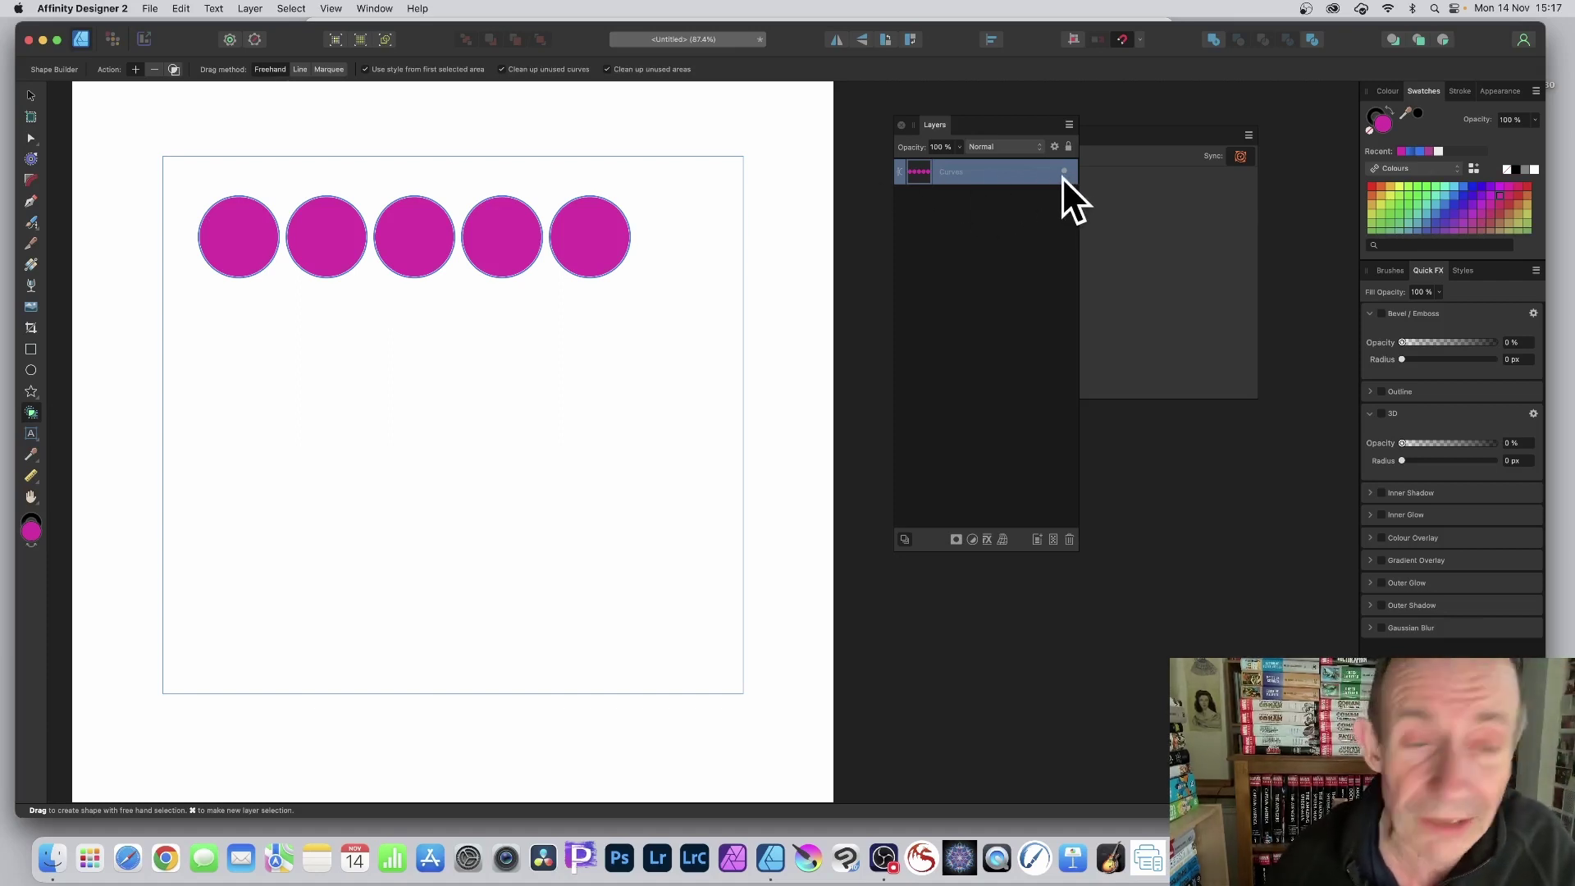
- Contour the merged shape outward and hollow it into five thick linked rings
{"action": "left_click", "coordinate": [31, 158]}
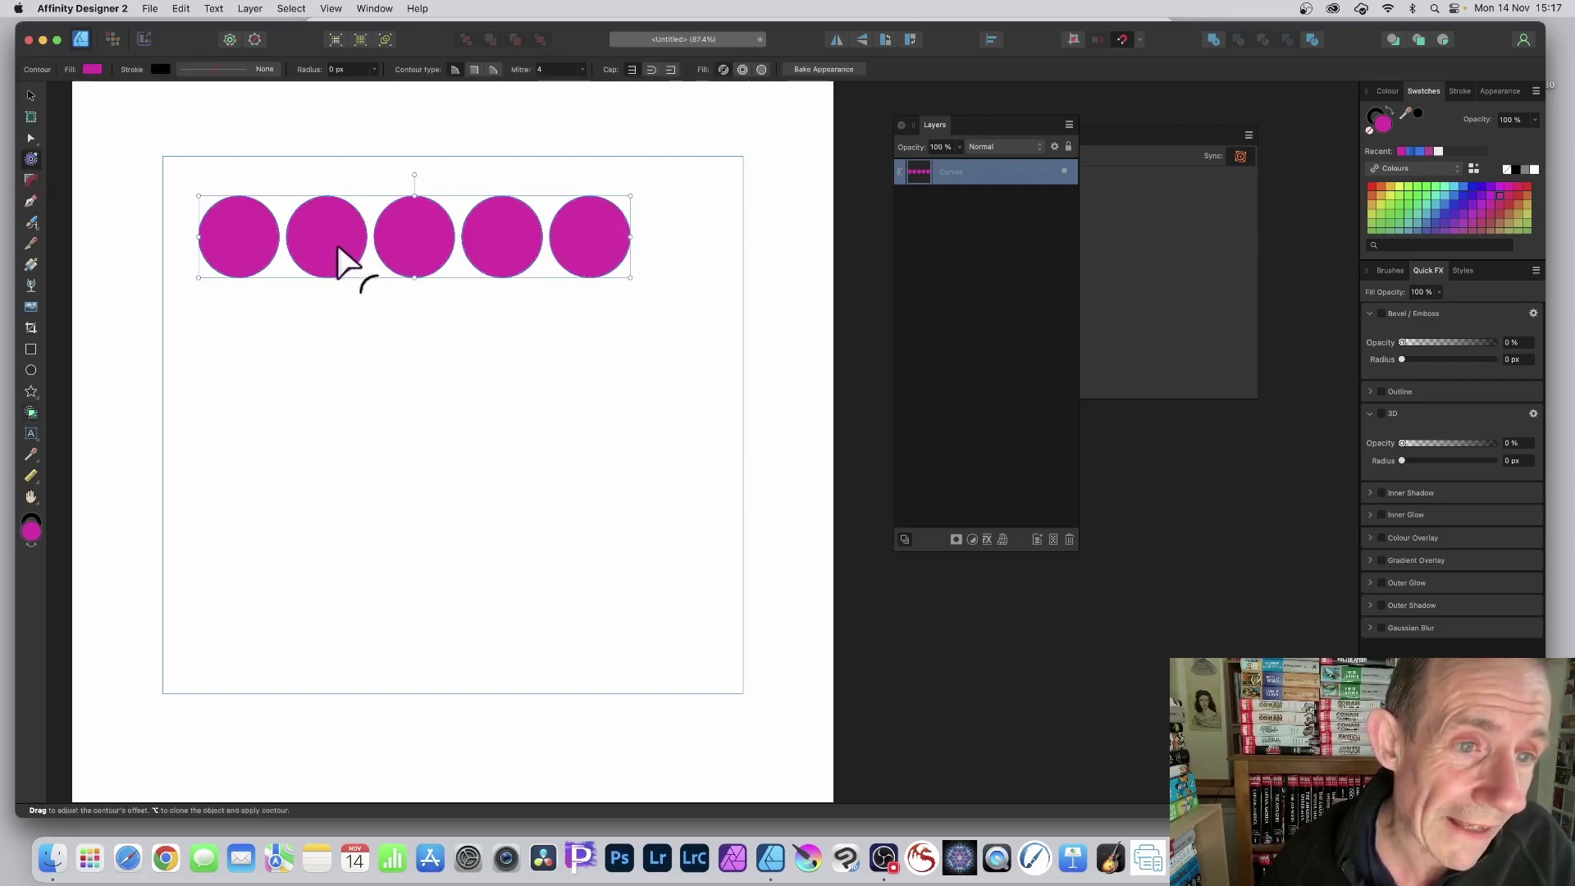
{"action": "mouse_move", "coordinate": [338, 247]}
{"action": "left_mouse_down"}
{"action": "mouse_move", "coordinate": [362, 270]}
{"action": "mouse_move", "coordinate": [350, 256]}
{"action": "left_mouse_up"}
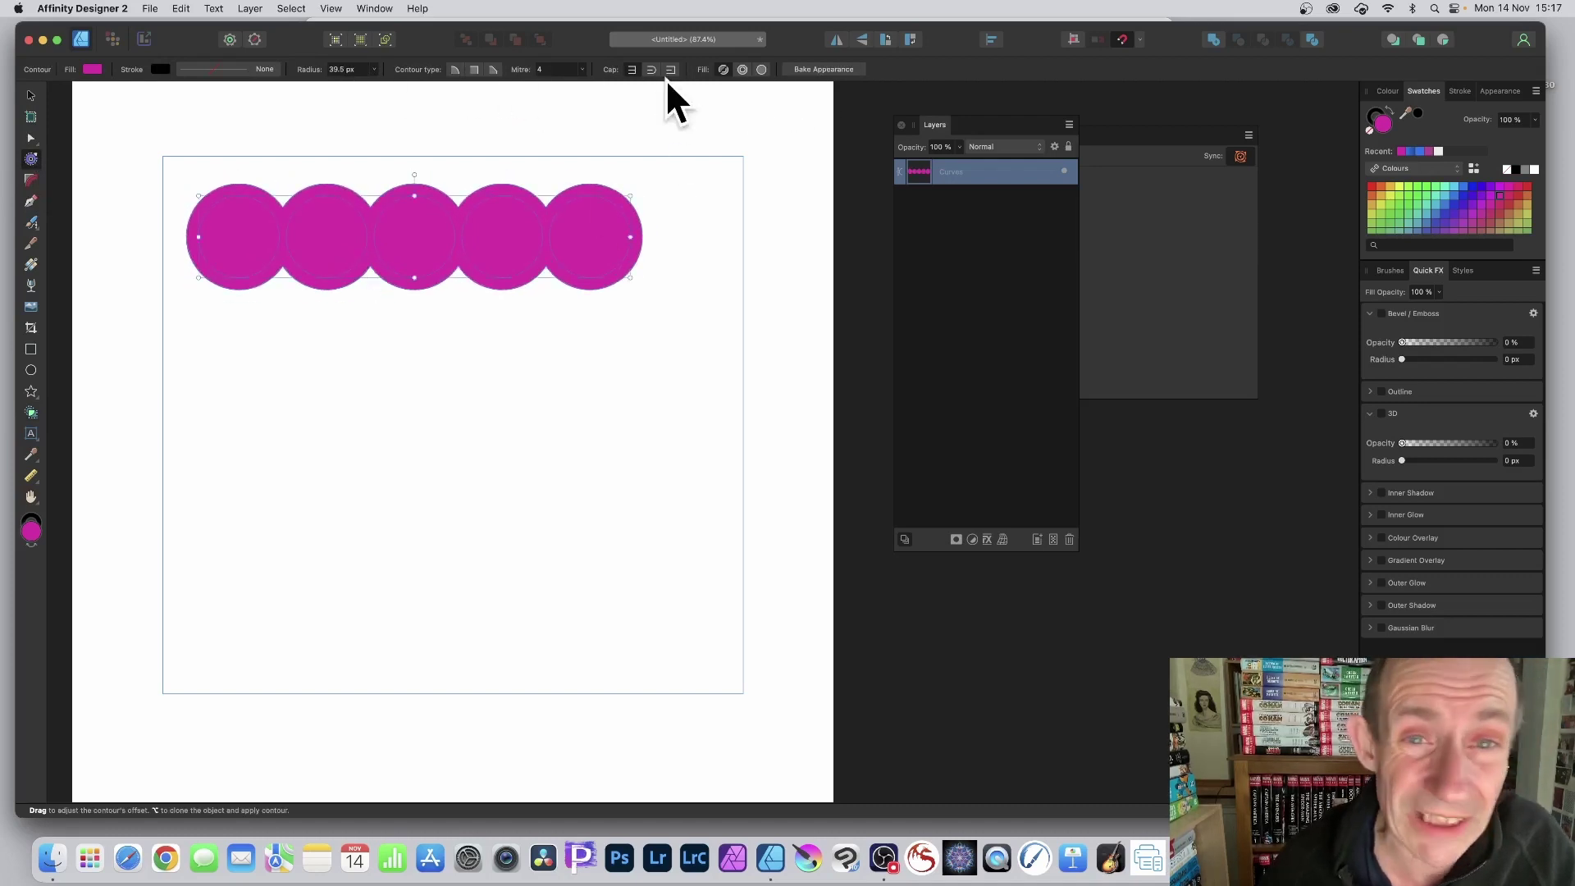
{"action": "left_click", "coordinate": [743, 69]}
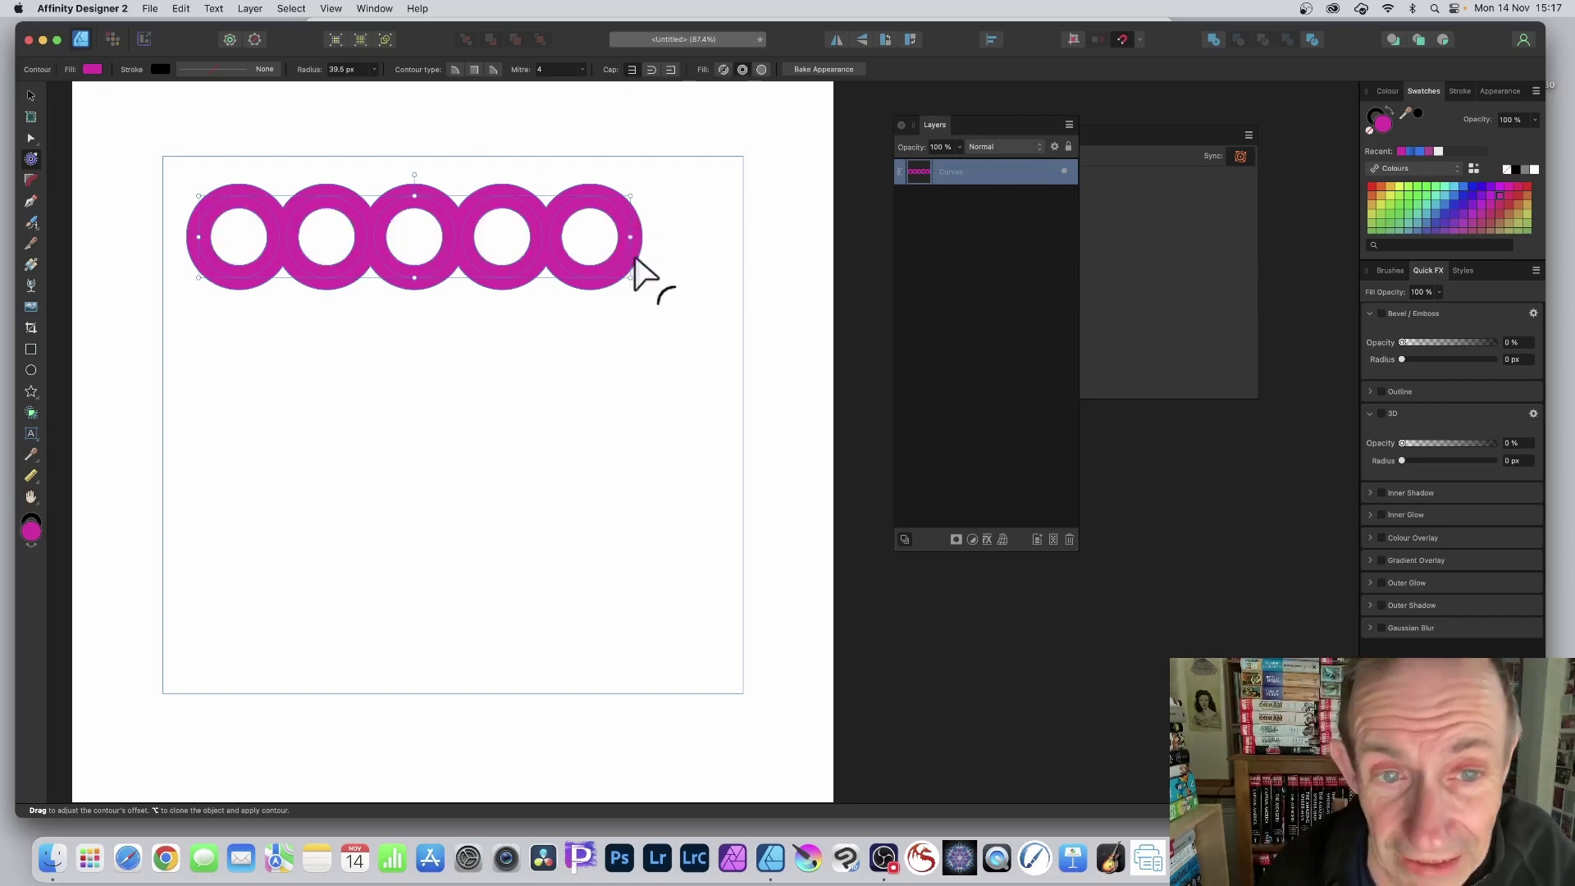
{"action": "left_click_drag", "start_coordinate": [633, 271], "coordinate": [633, 272]}
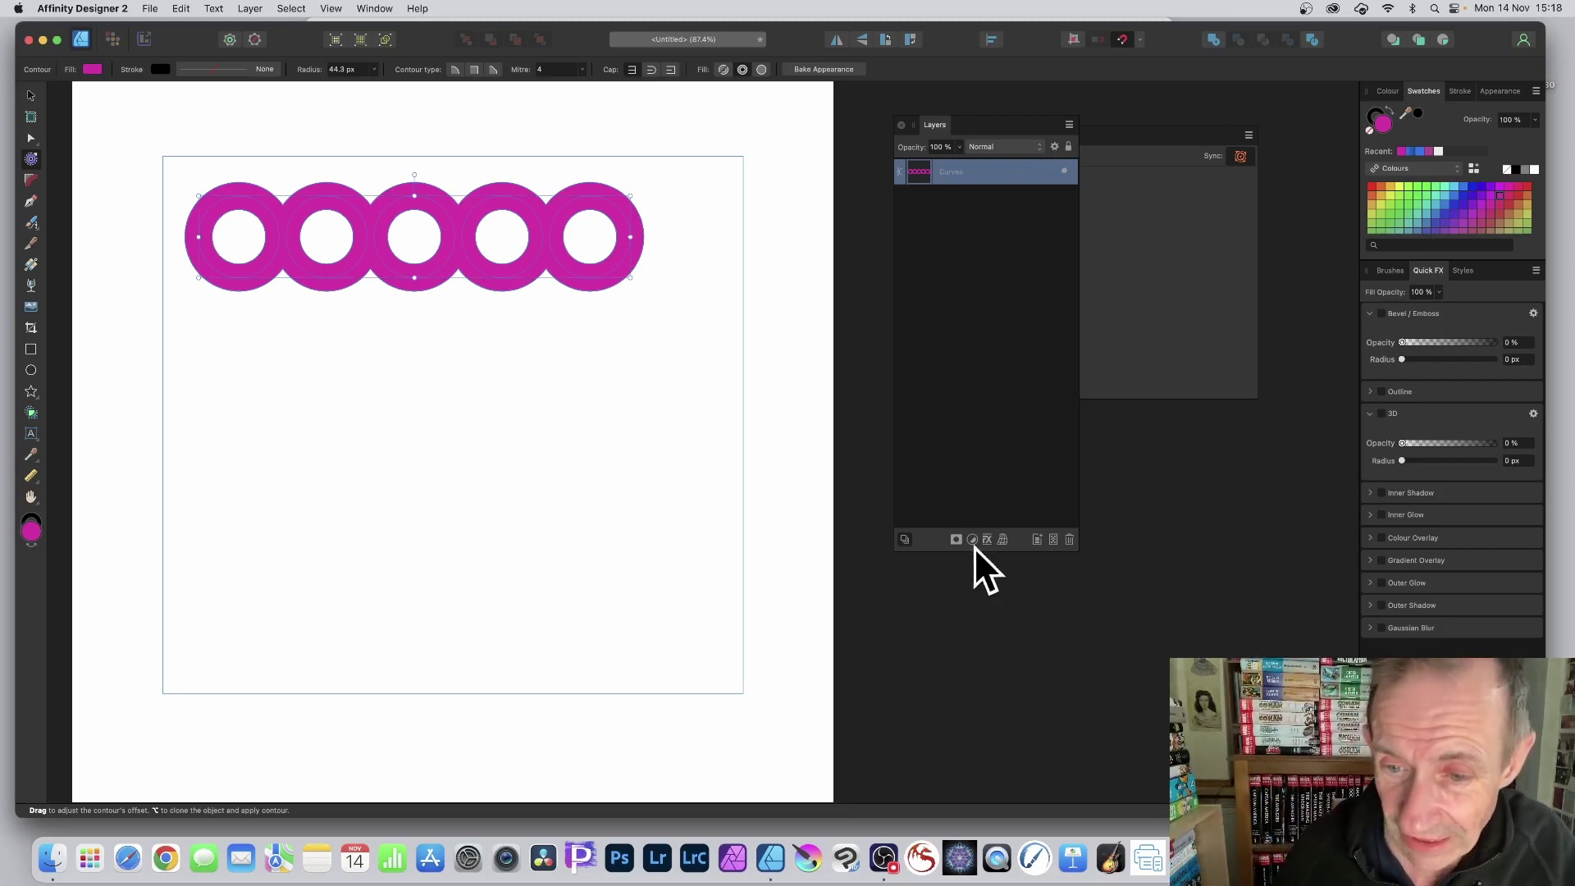
- Shorten the Layers panel and check the list of panels
{"action": "left_click_drag", "start_coordinate": [975, 552], "coordinate": [935, 305]}
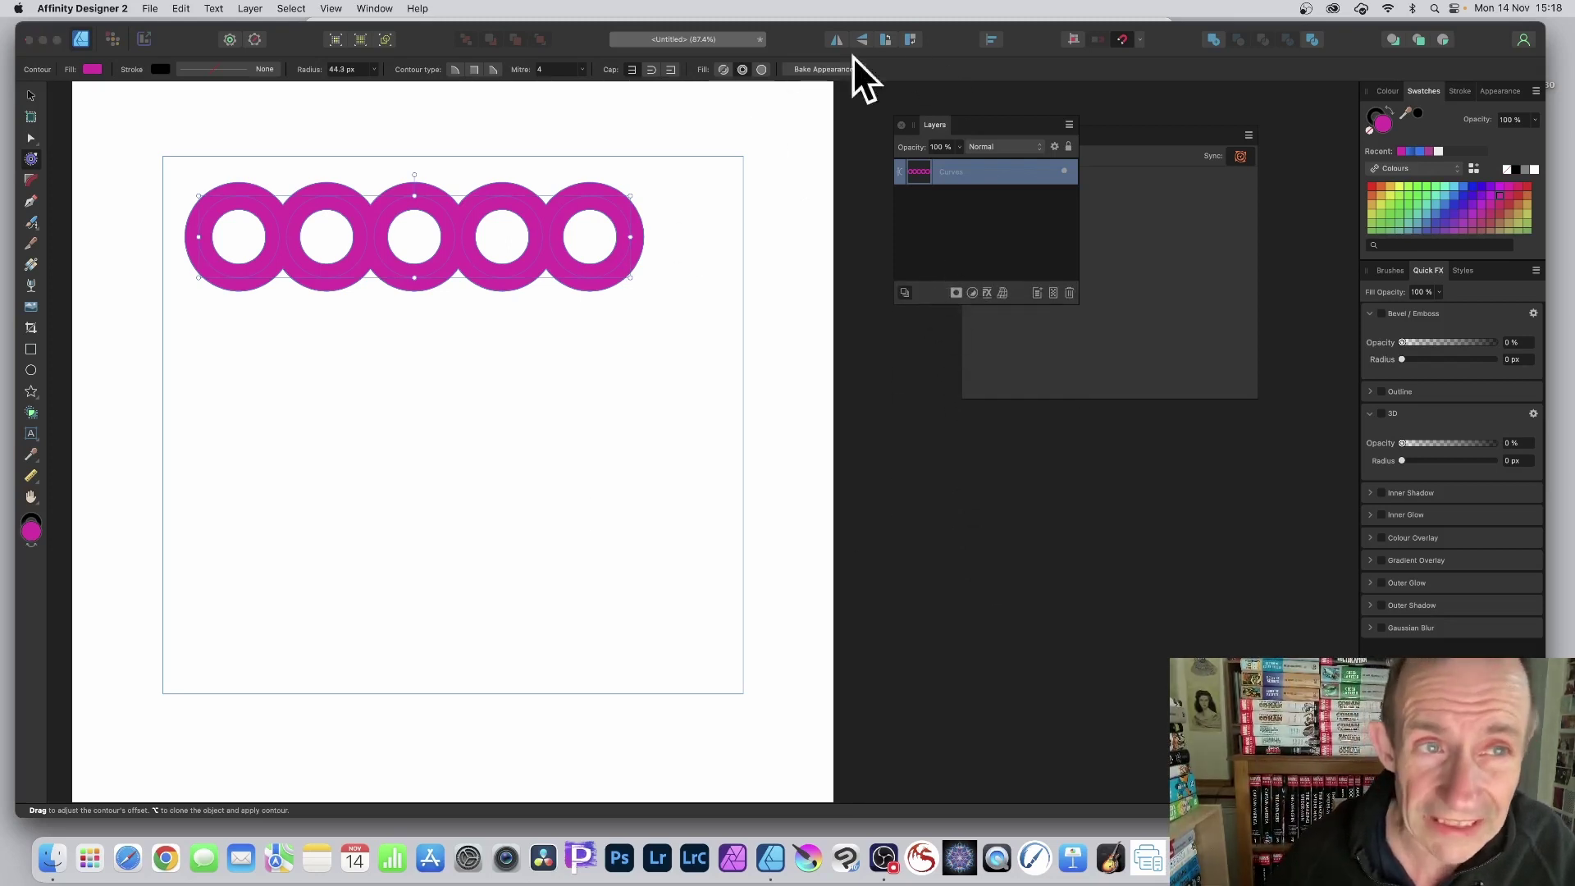
{"action": "left_click", "coordinate": [363, 9]}
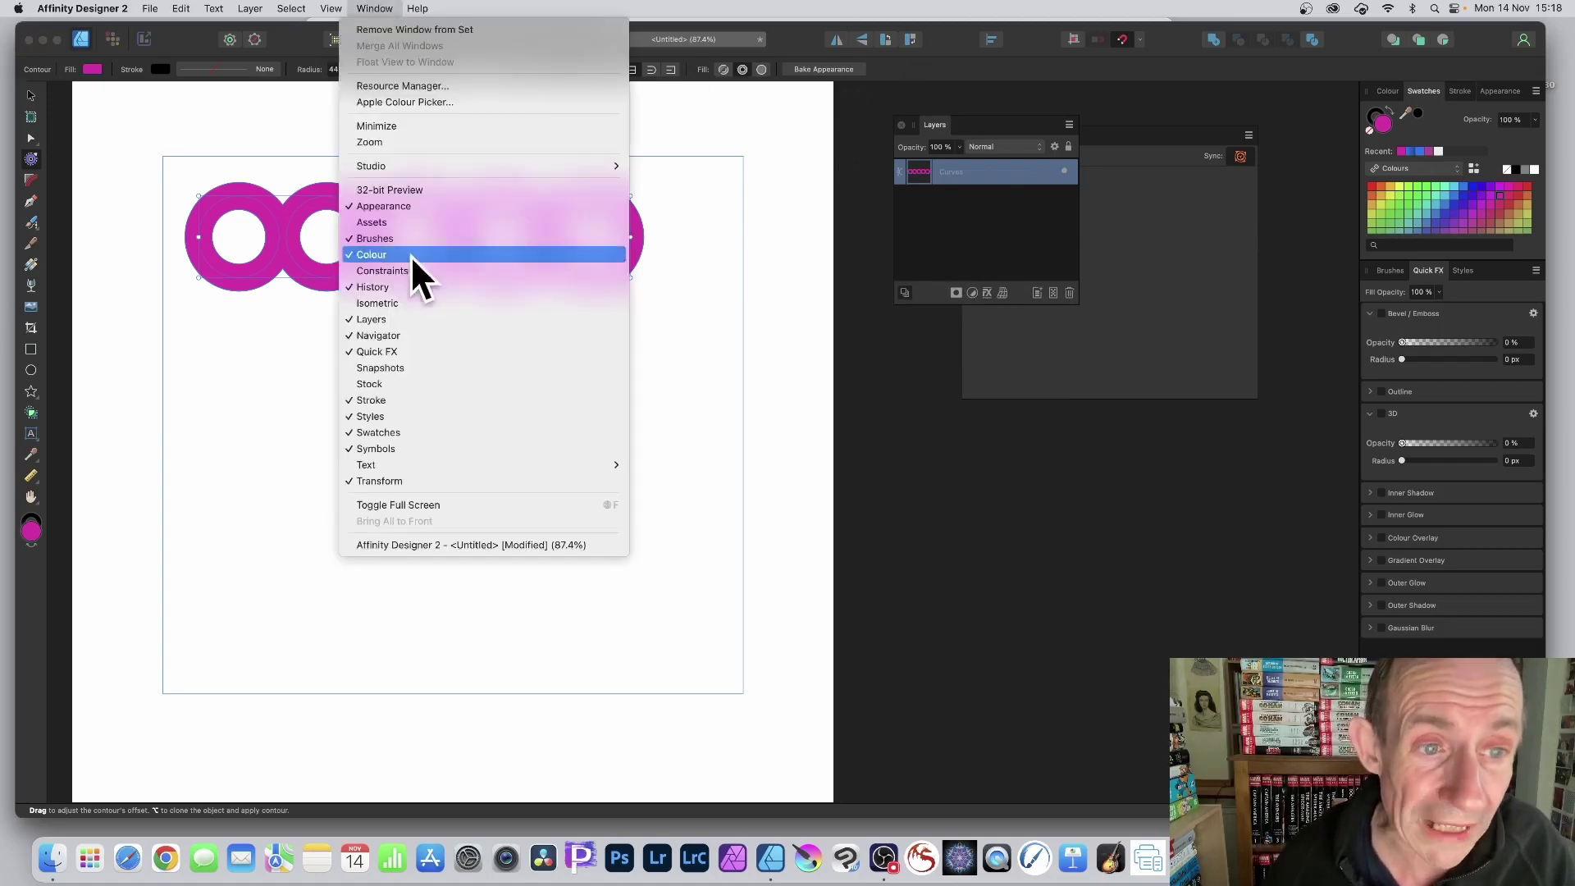
{"action": "left_click", "coordinate": [930, 214]}
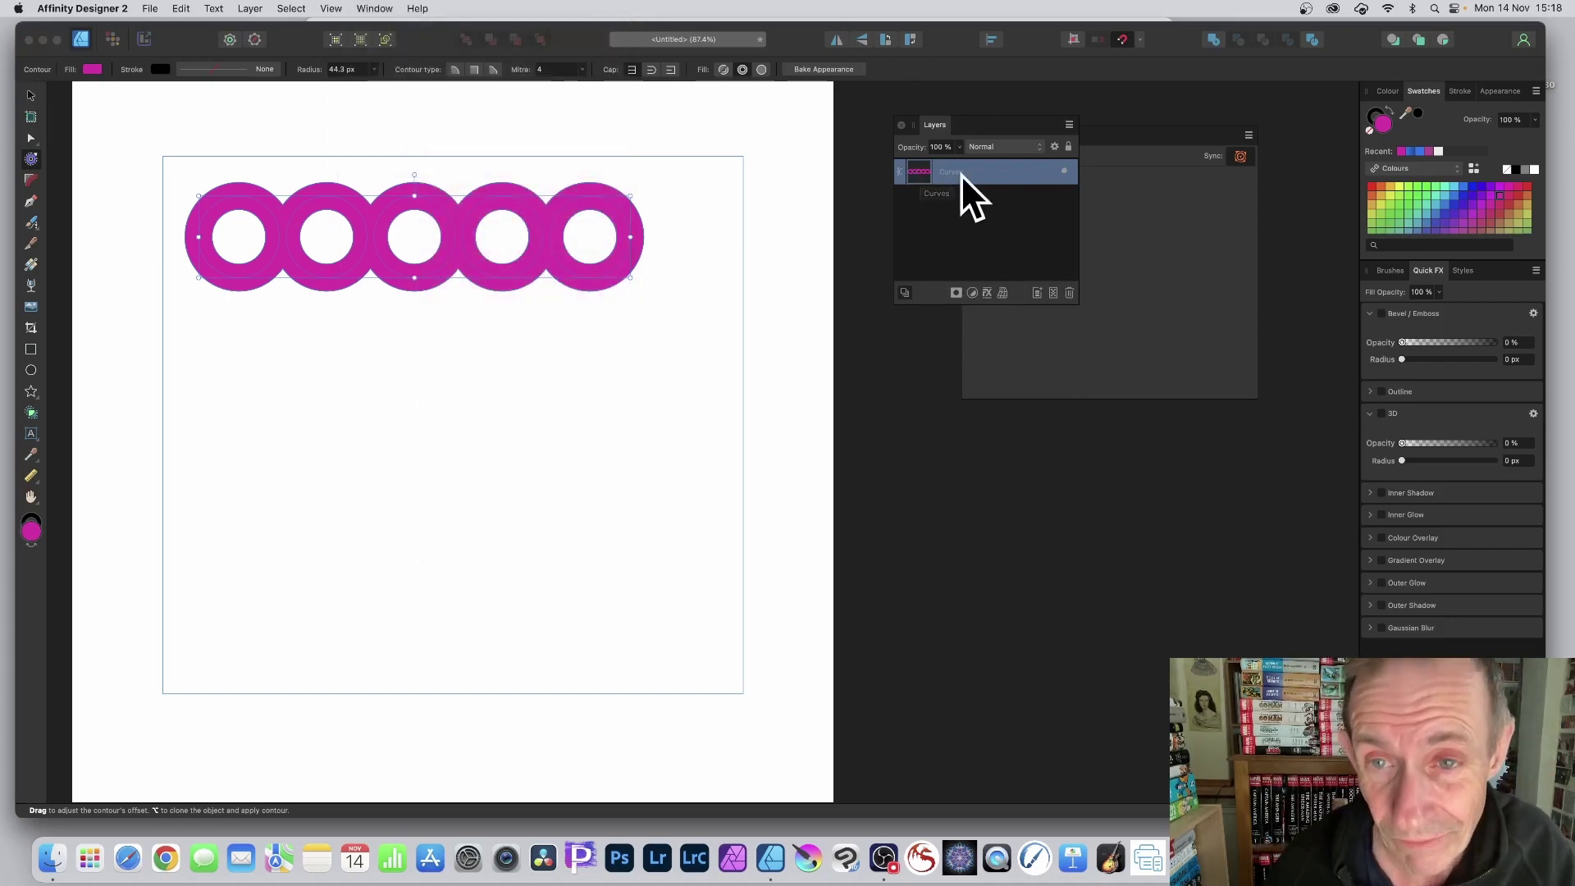
- Add a black Outline layer effect with 12.4 px radius to the ring chain
{"action": "left_click", "coordinate": [987, 293]}
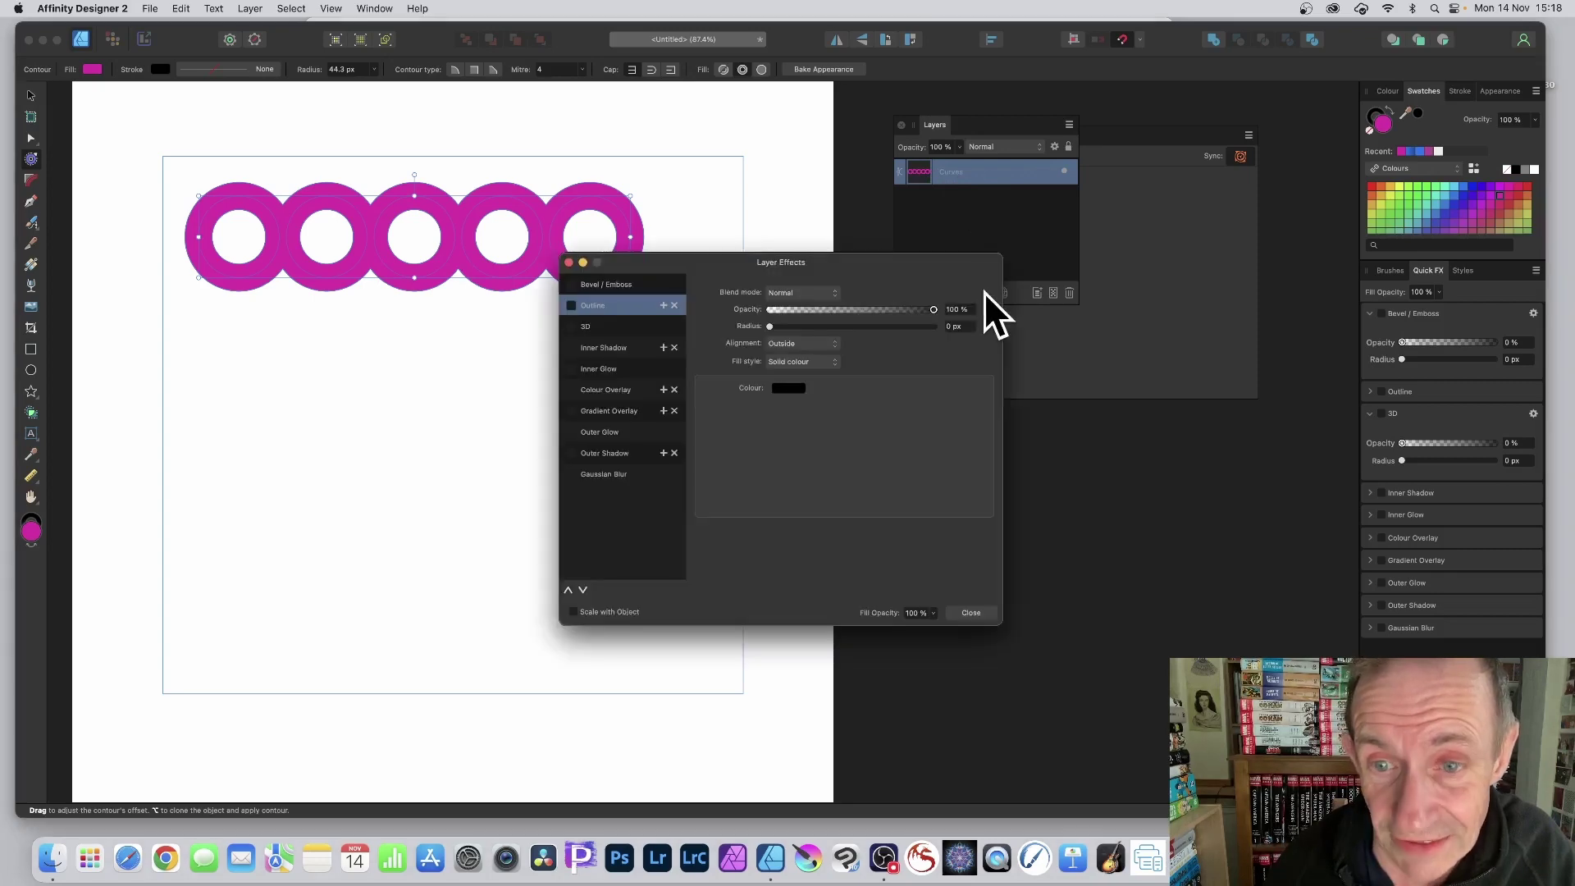
{"action": "left_click", "coordinate": [572, 305]}
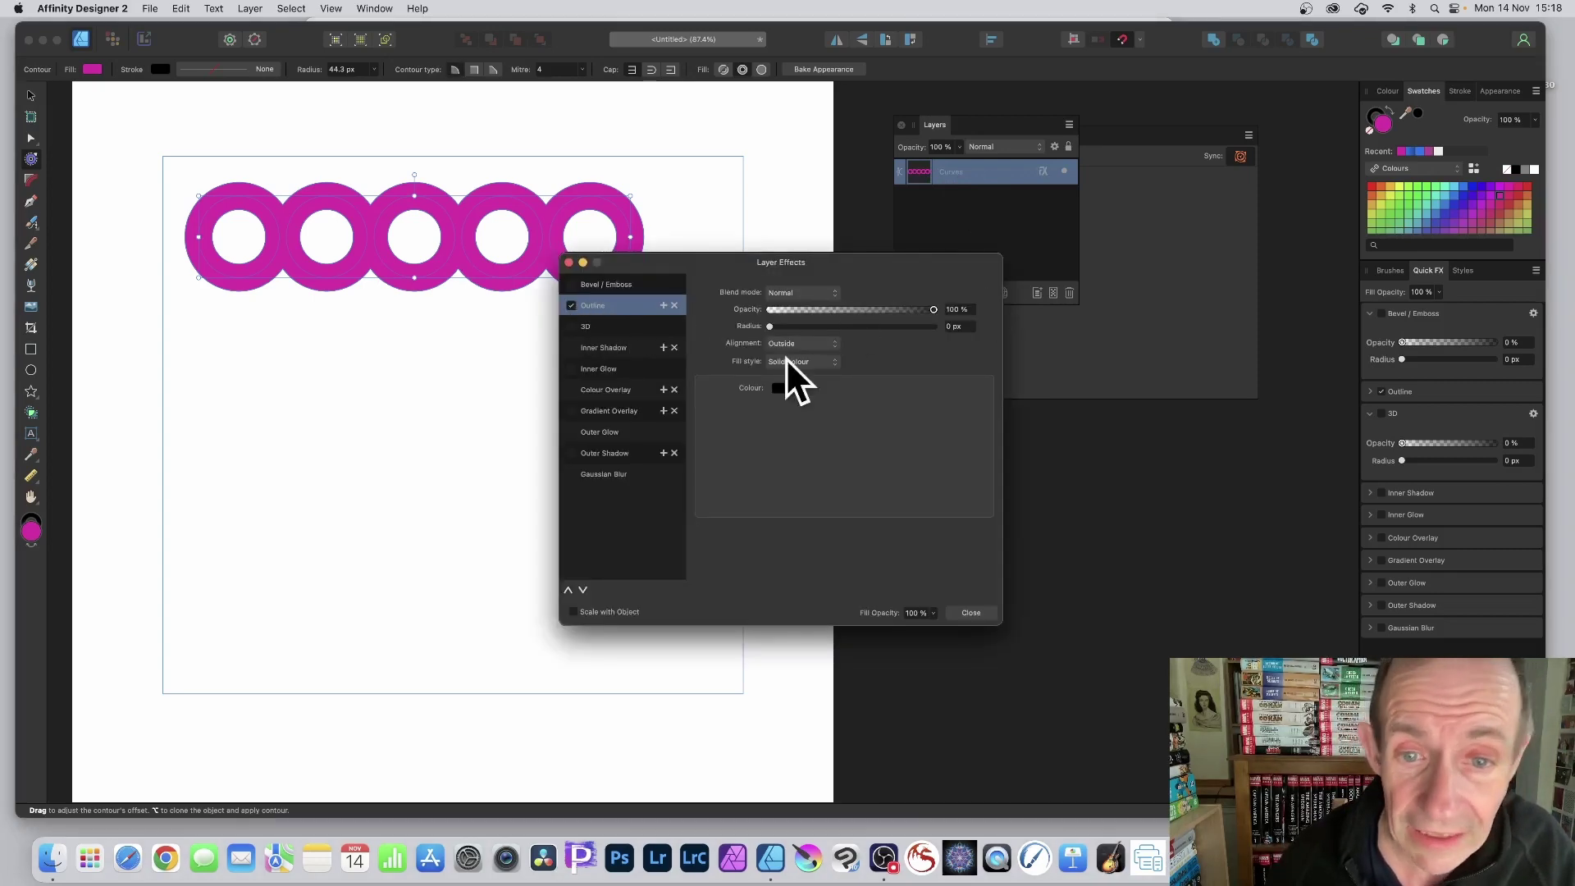
{"action": "left_click_drag", "start_coordinate": [771, 325], "coordinate": [849, 327]}
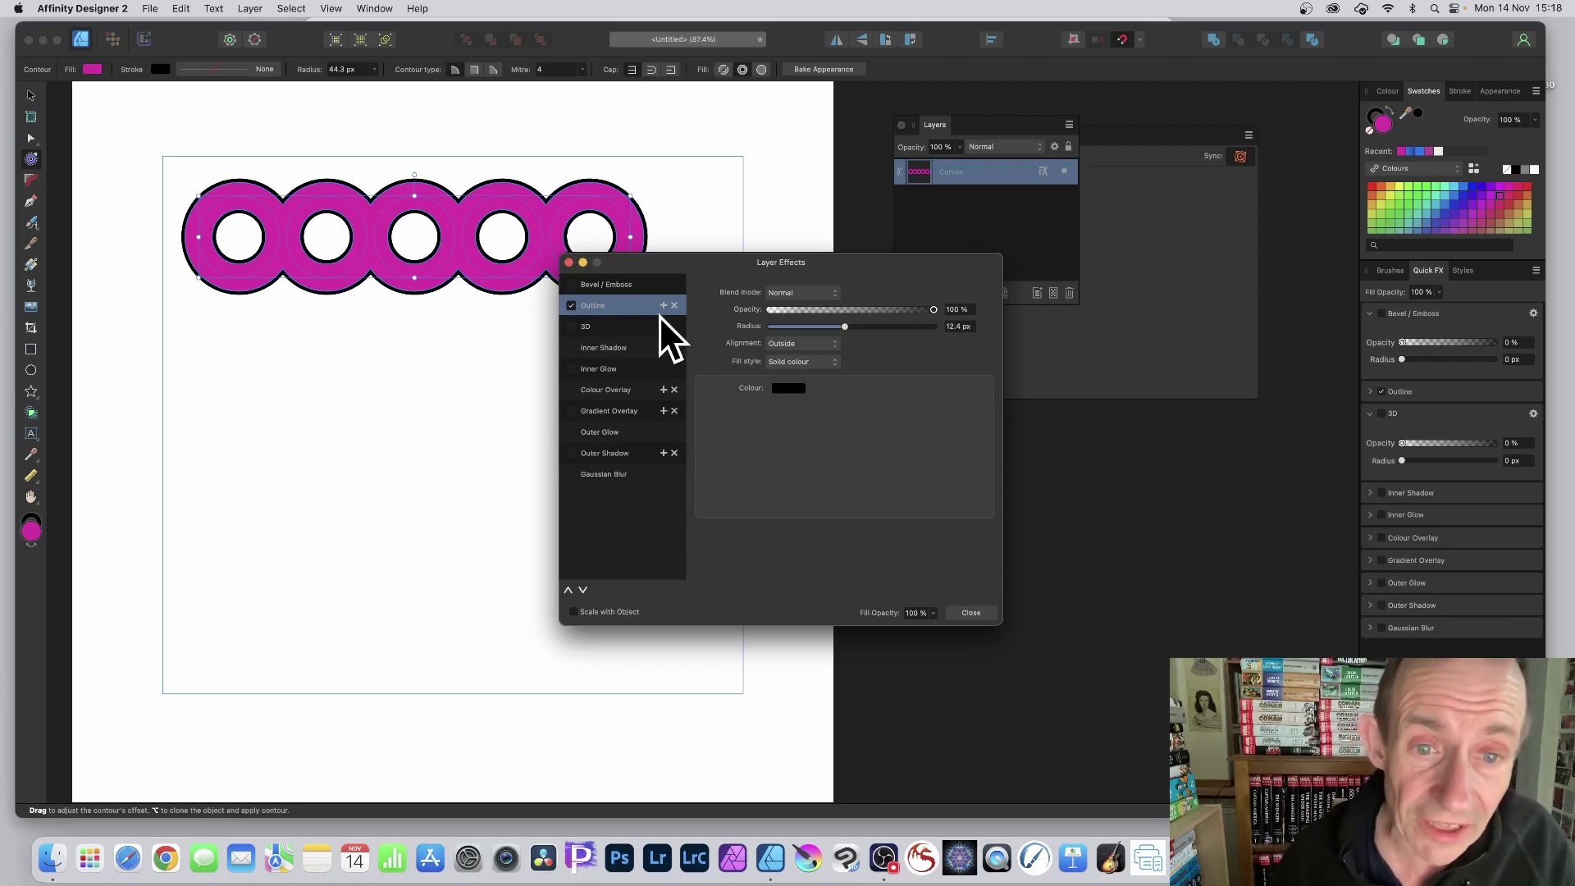
- Enable a second Gradient Overlay and add a red stop to its gradient
{"action": "left_click", "coordinate": [623, 410]}
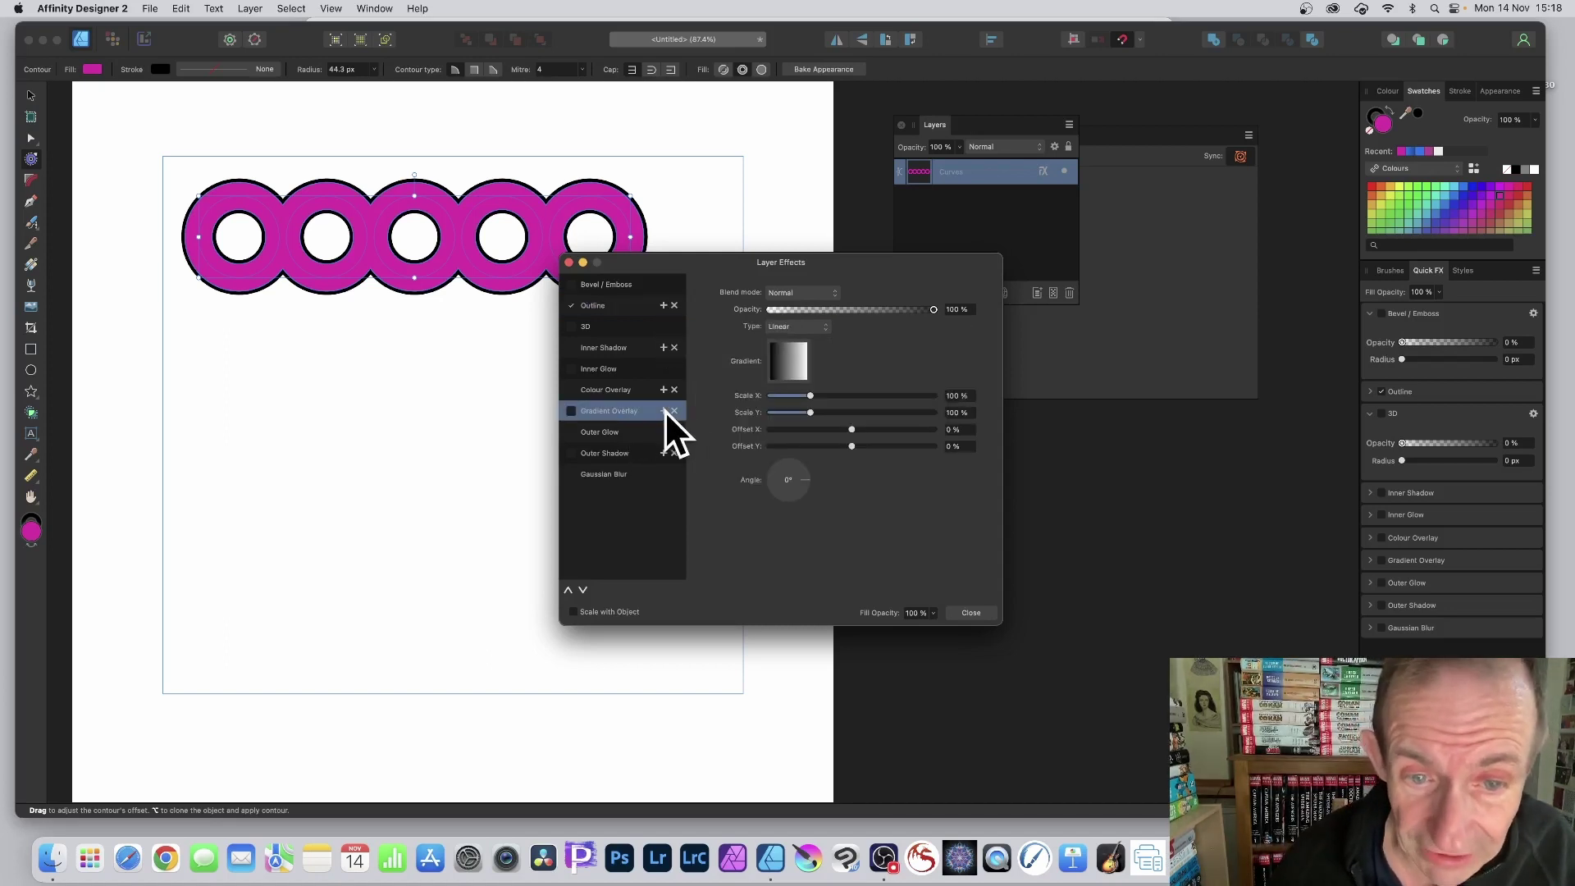
{"action": "left_click", "coordinate": [570, 411]}
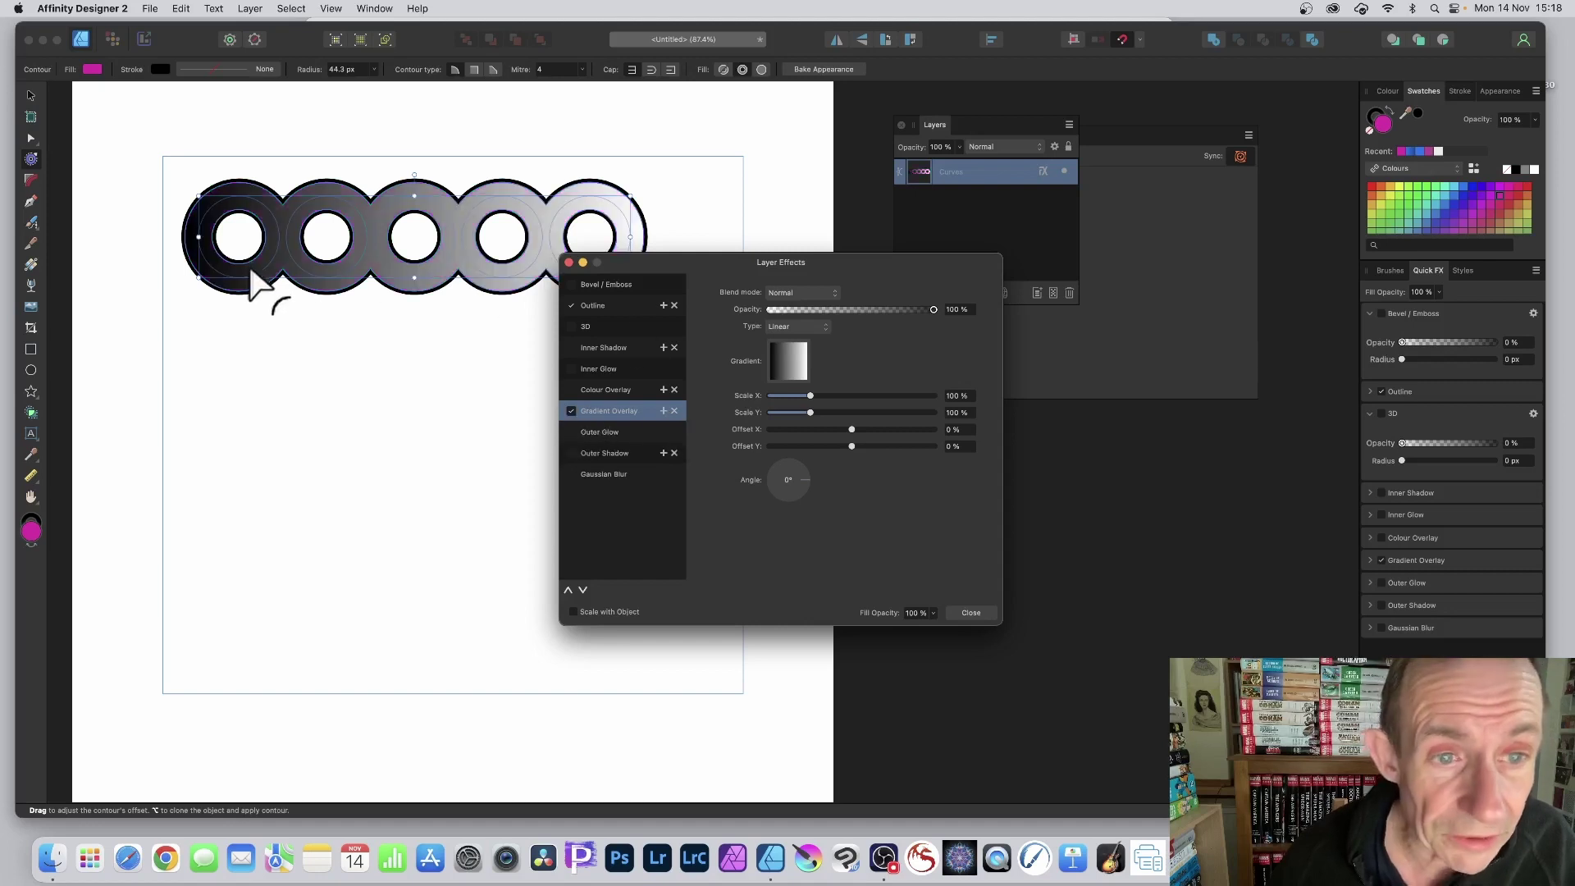
{"action": "left_click", "coordinate": [664, 411]}
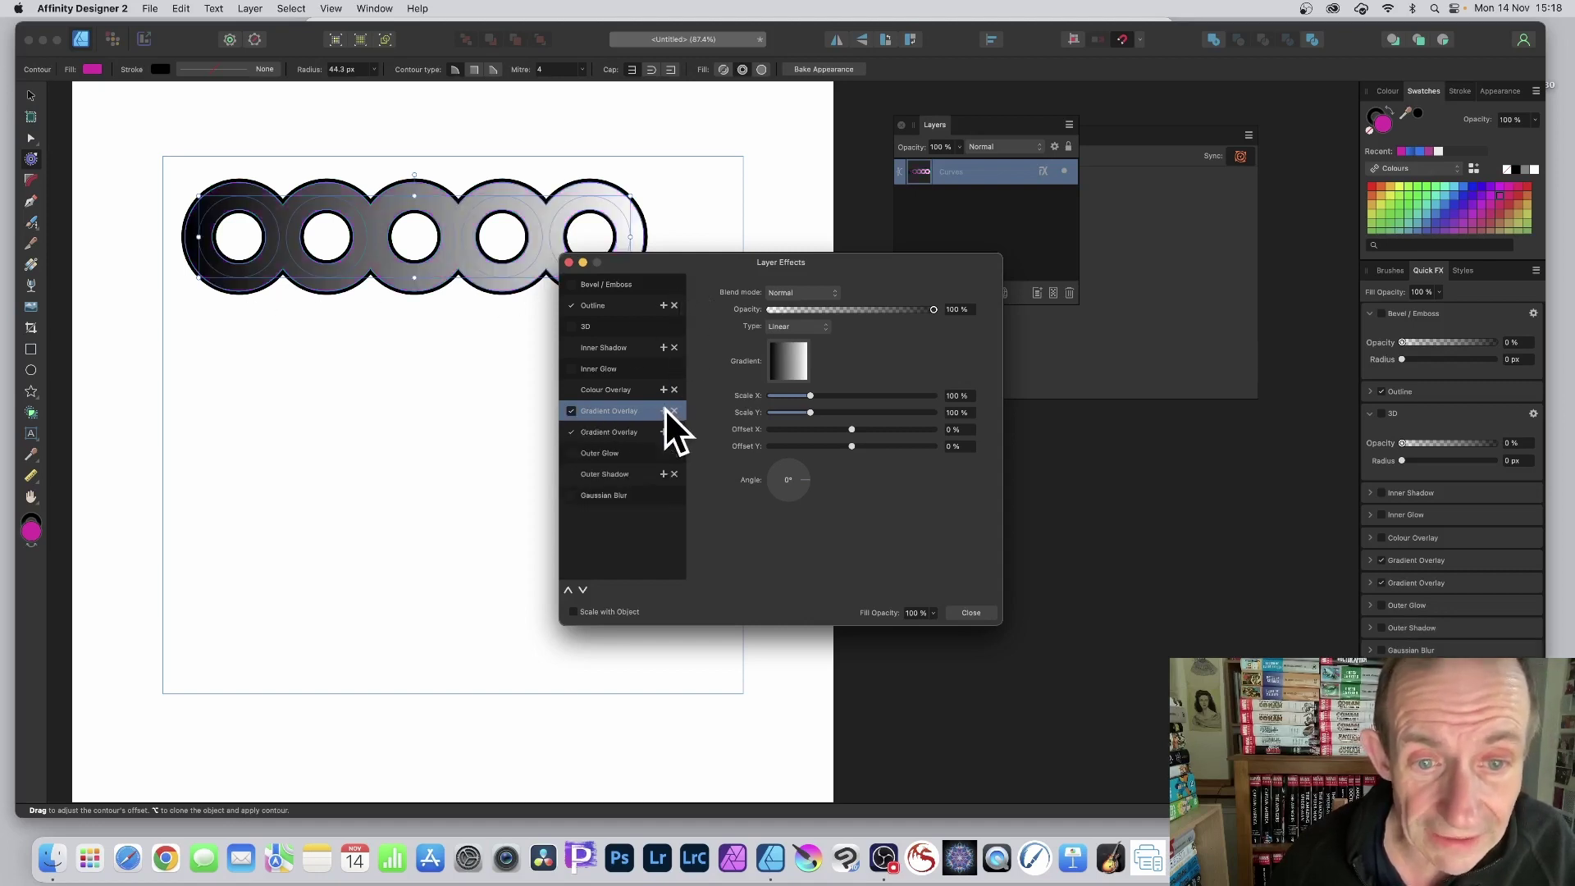
{"action": "left_click", "coordinate": [796, 363]}
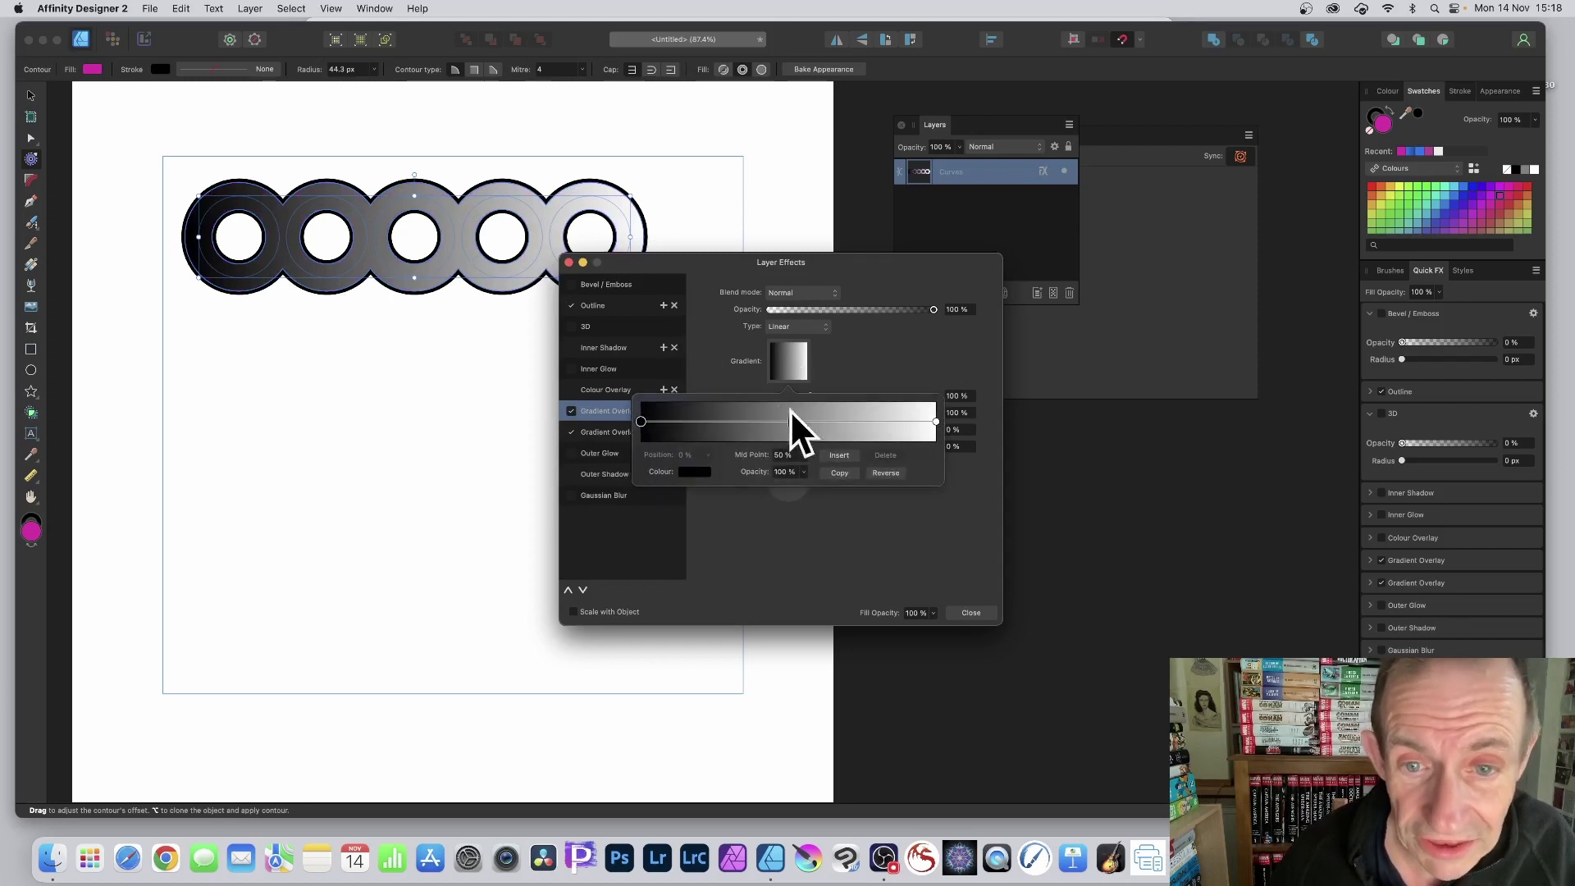
{"action": "left_click", "coordinate": [844, 421]}
{"action": "left_click", "coordinate": [707, 471]}
{"action": "left_click_drag", "start_coordinate": [763, 559], "coordinate": [801, 579]}
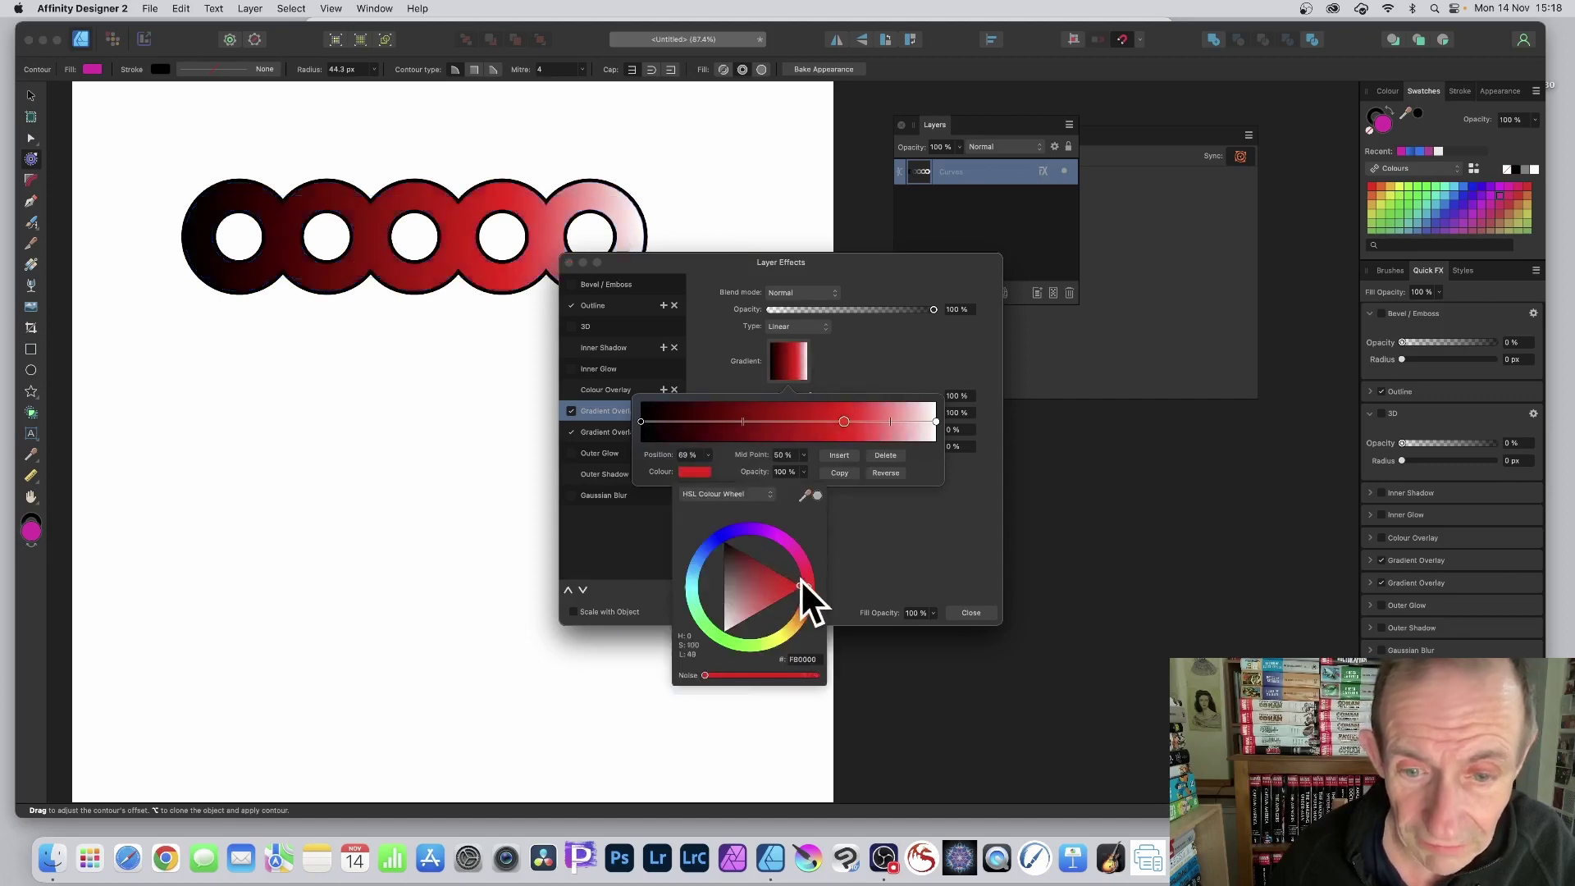
{"action": "left_click", "coordinate": [855, 363]}
{"action": "left_click", "coordinate": [934, 347]}
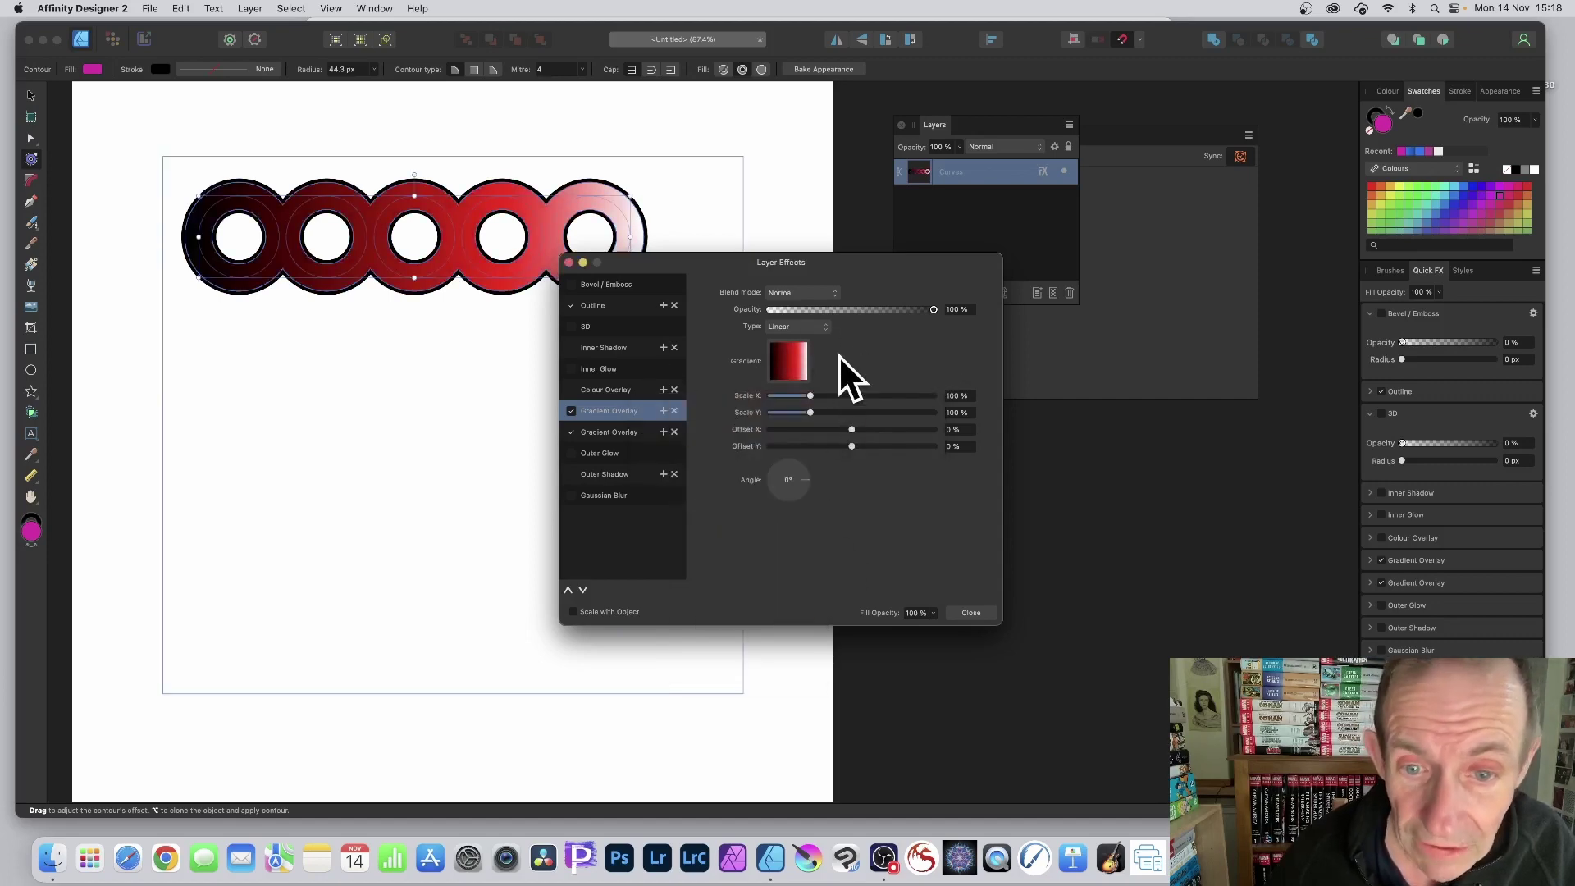
- Rotate the gradient to run light-left to dark-right and set its blend to Difference
{"action": "left_click_drag", "start_coordinate": [806, 480], "coordinate": [761, 488]}
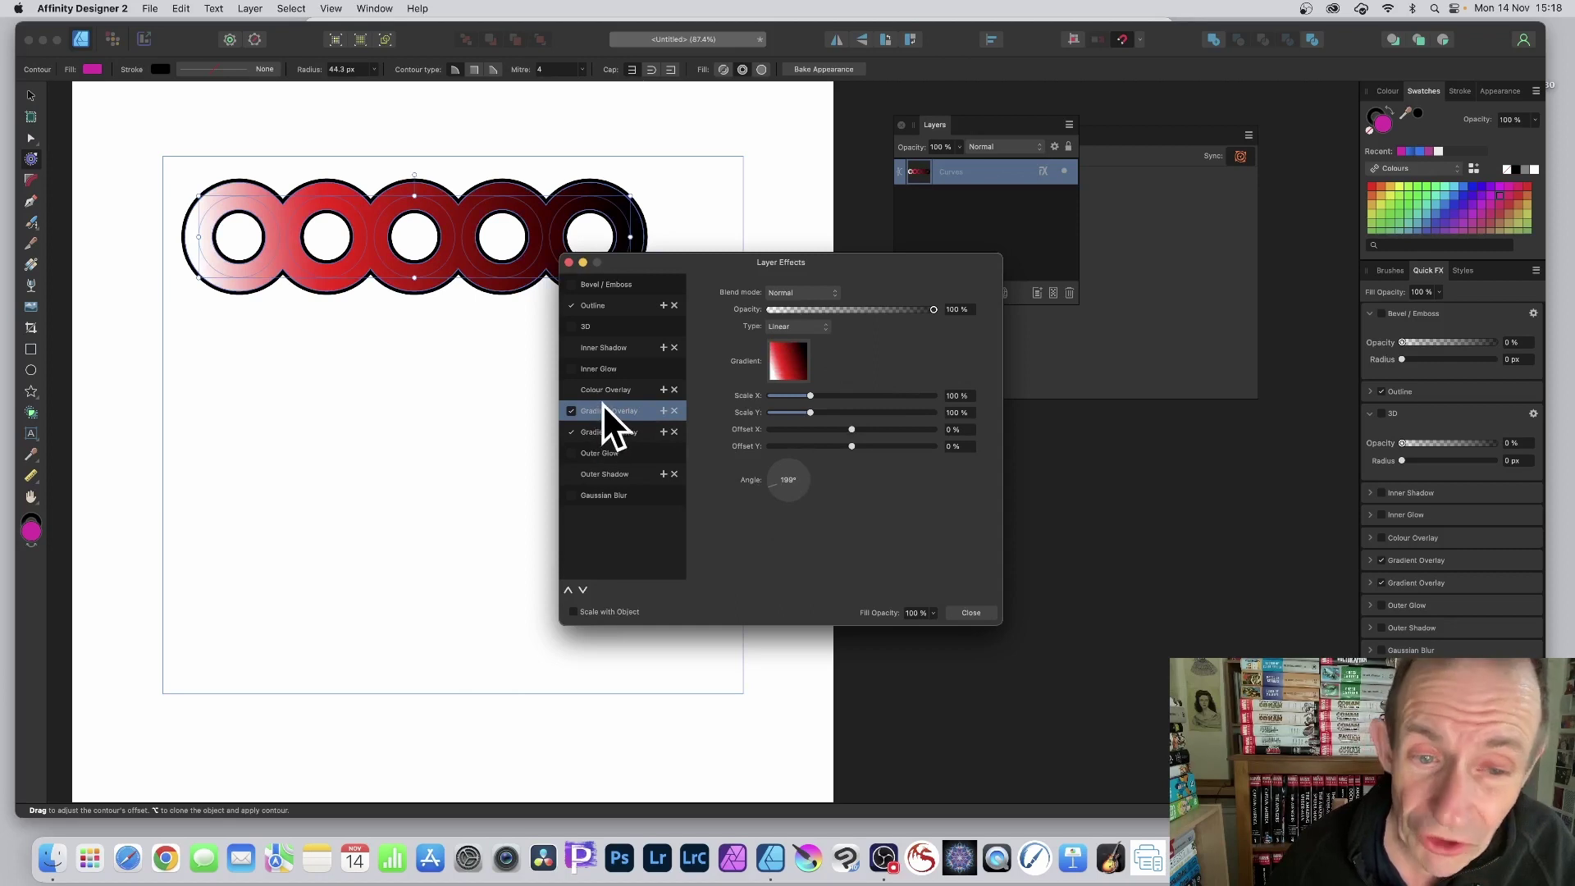
{"action": "left_click", "coordinate": [796, 293]}
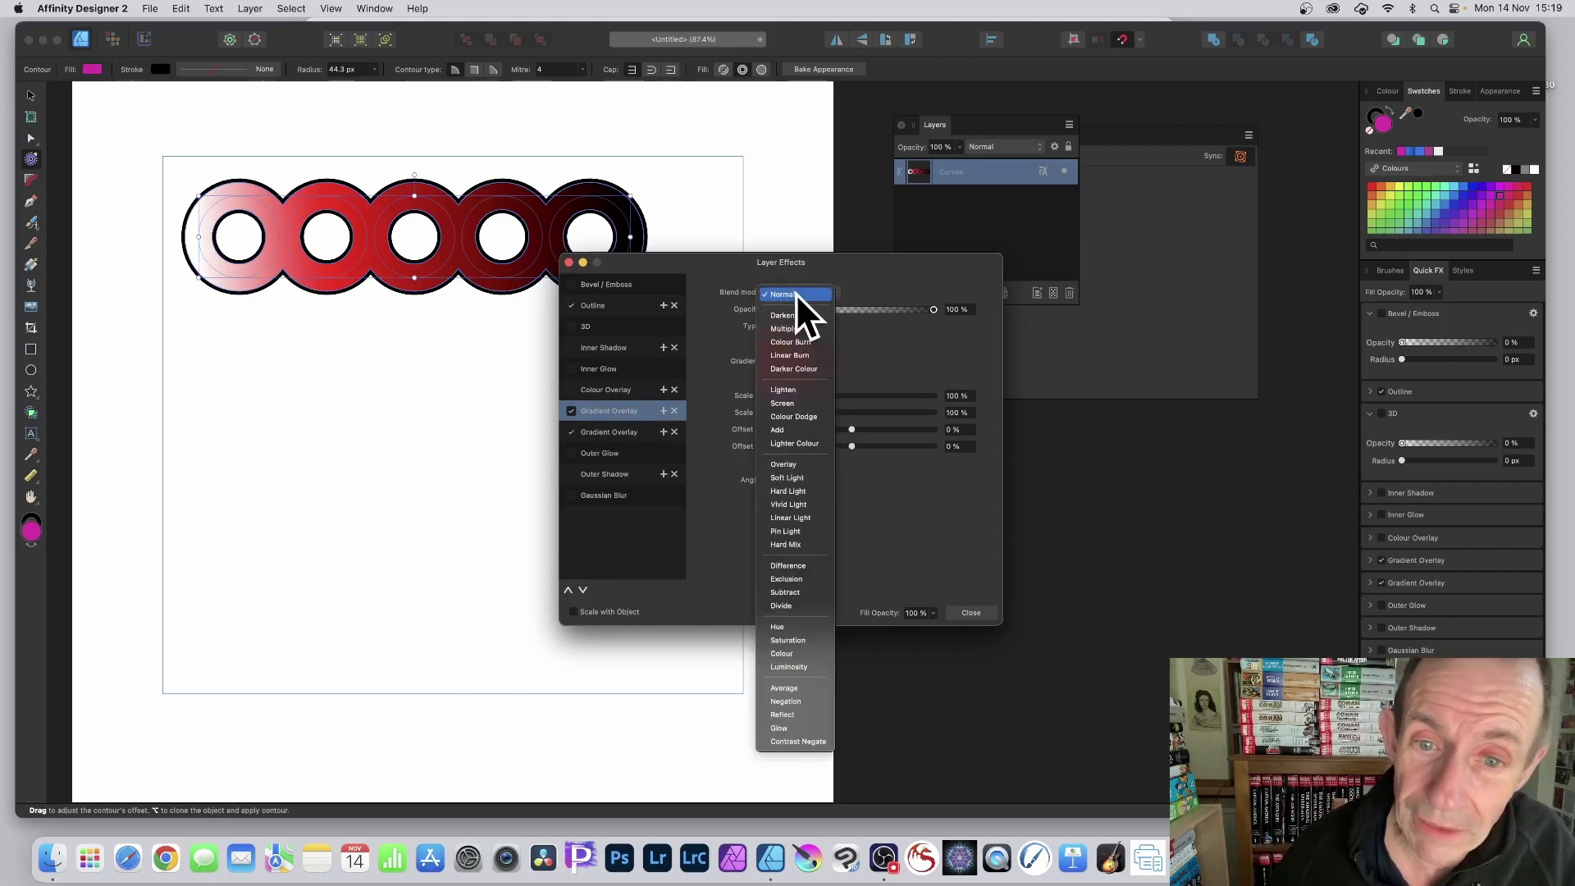
{"action": "left_click", "coordinate": [796, 566]}
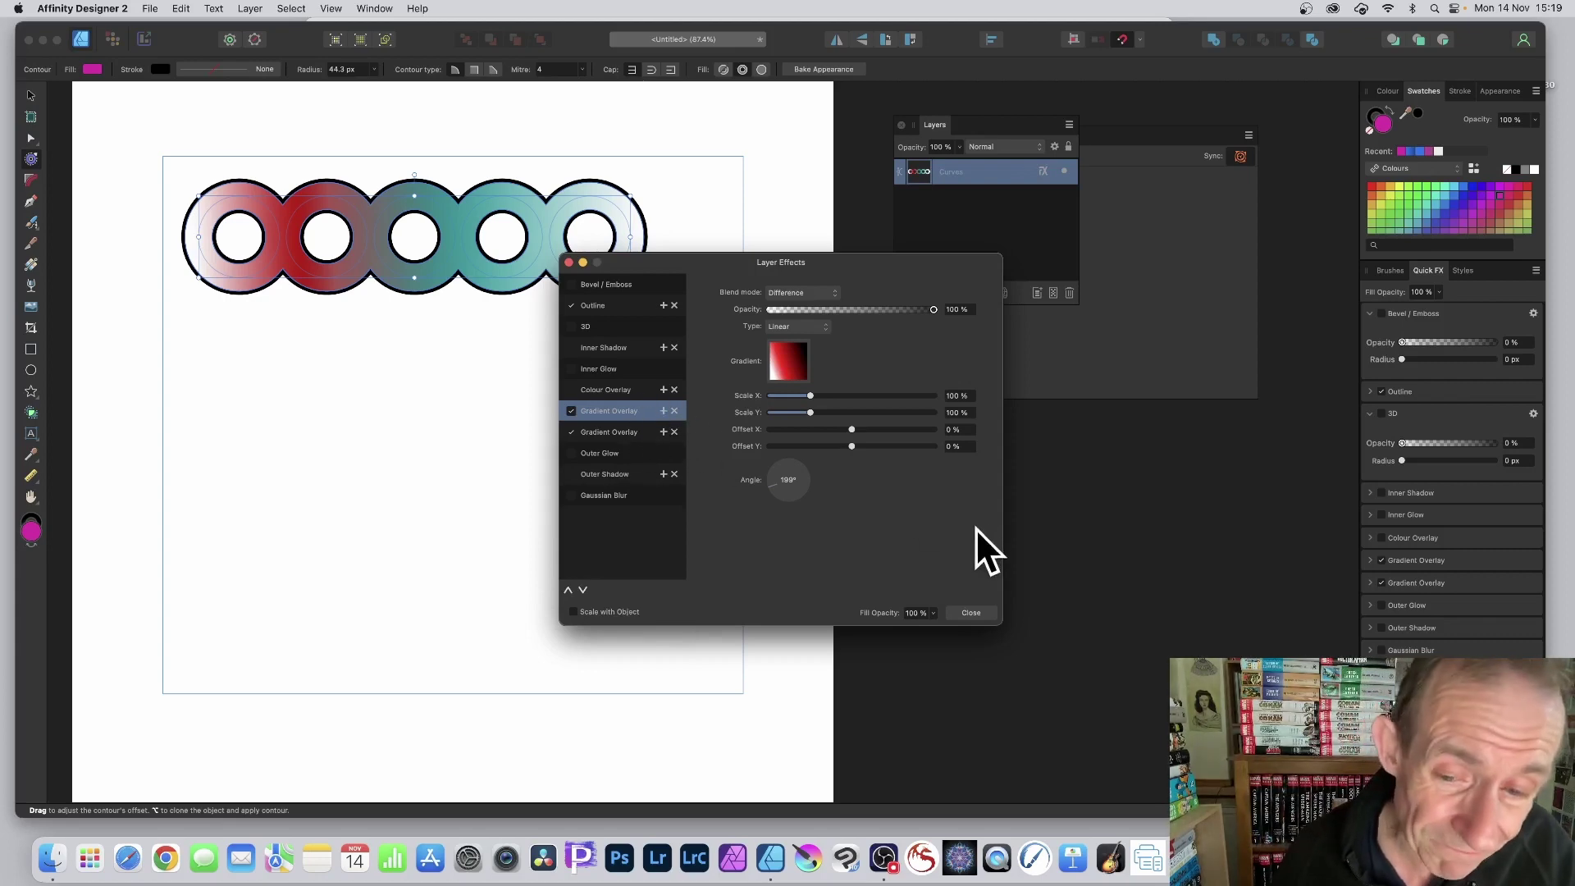
{"action": "left_click", "coordinate": [973, 613]}
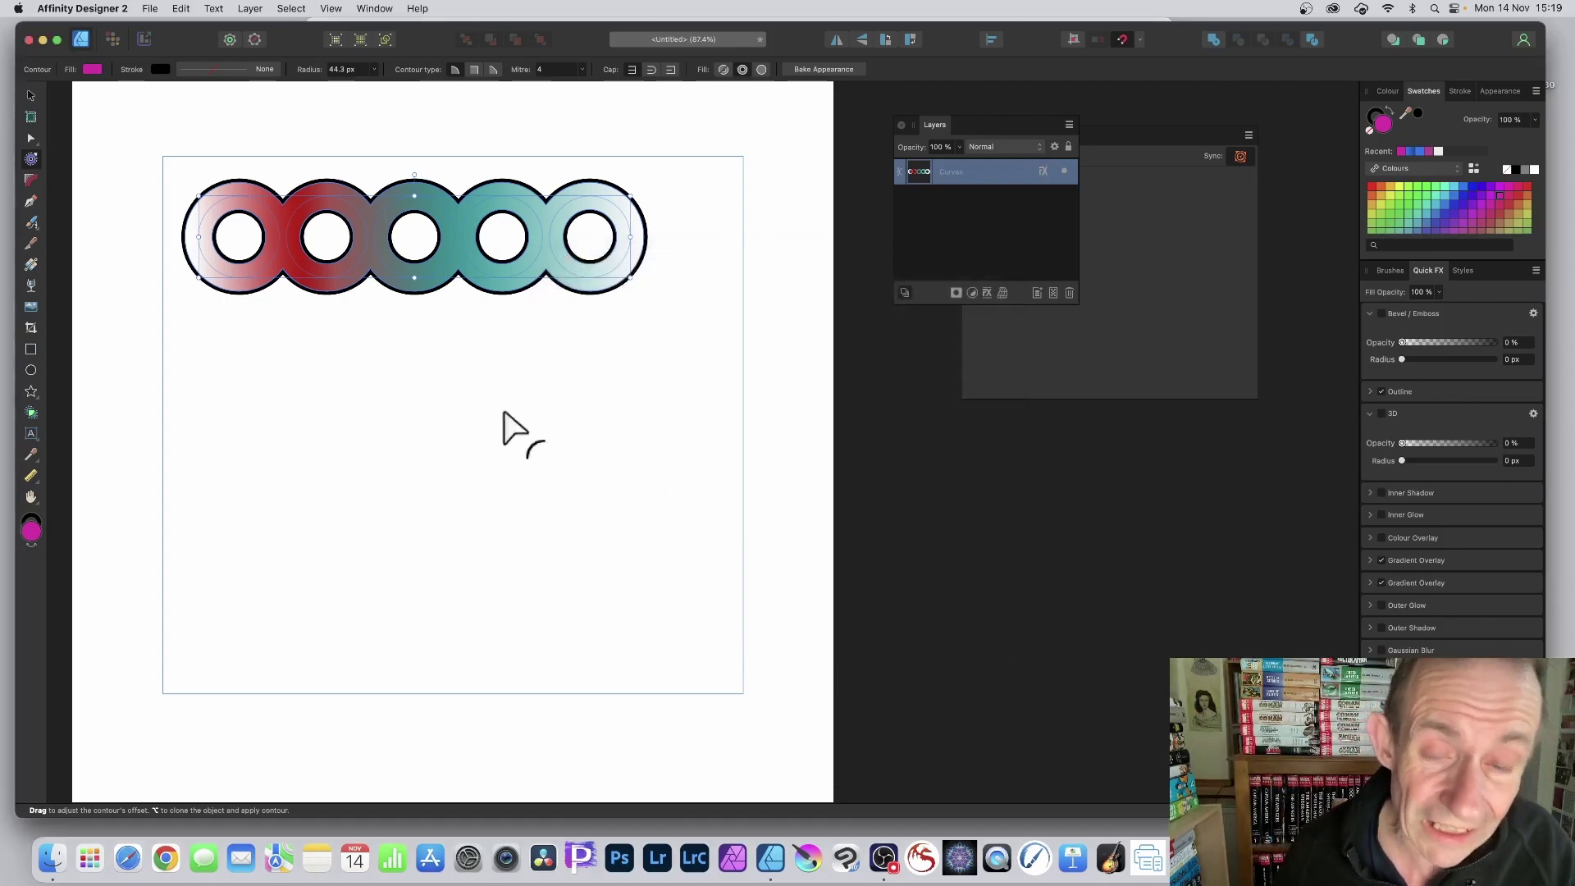
- Wrap the ring chain in a Mesh warp and pull its lower parts into long drips
{"action": "left_click", "coordinate": [1002, 292]}
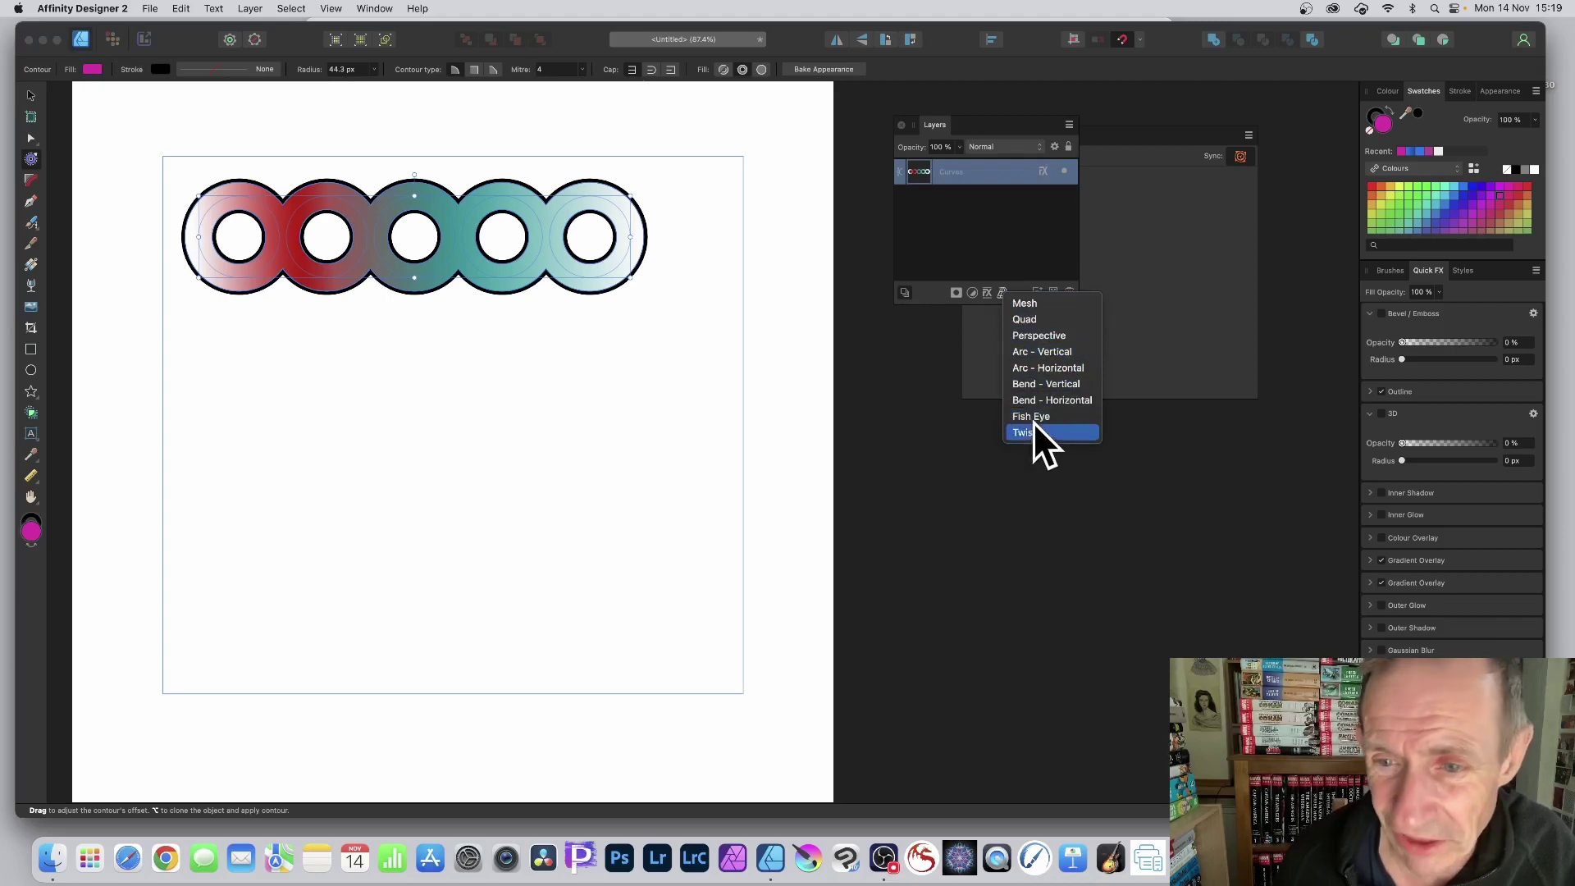
{"action": "left_click", "coordinate": [1032, 305]}
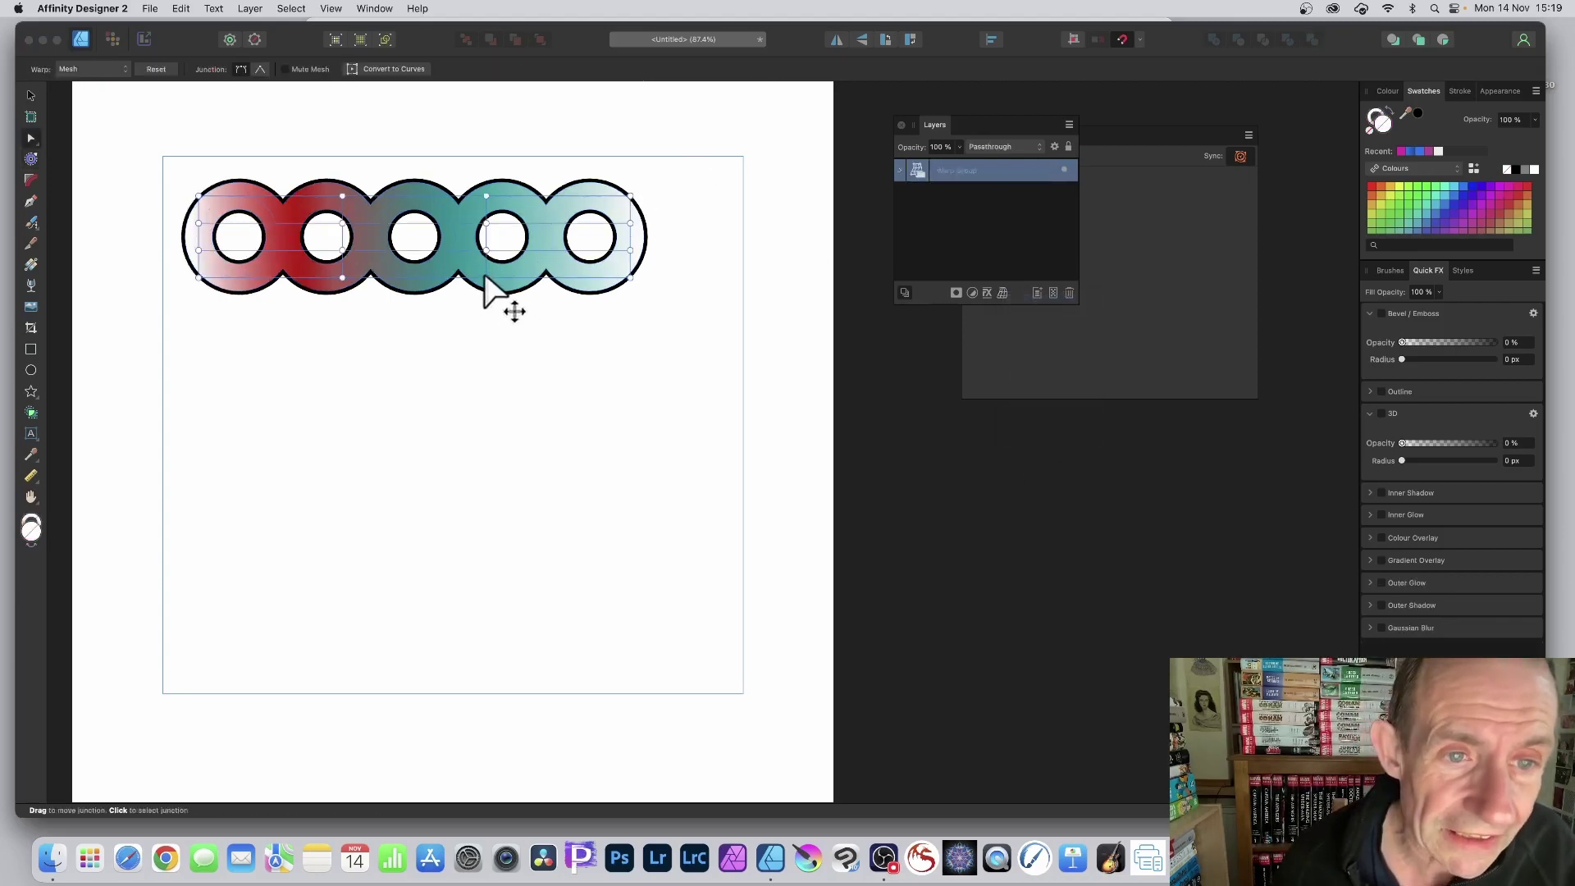
{"action": "left_click_drag", "start_coordinate": [486, 278], "coordinate": [470, 491]}
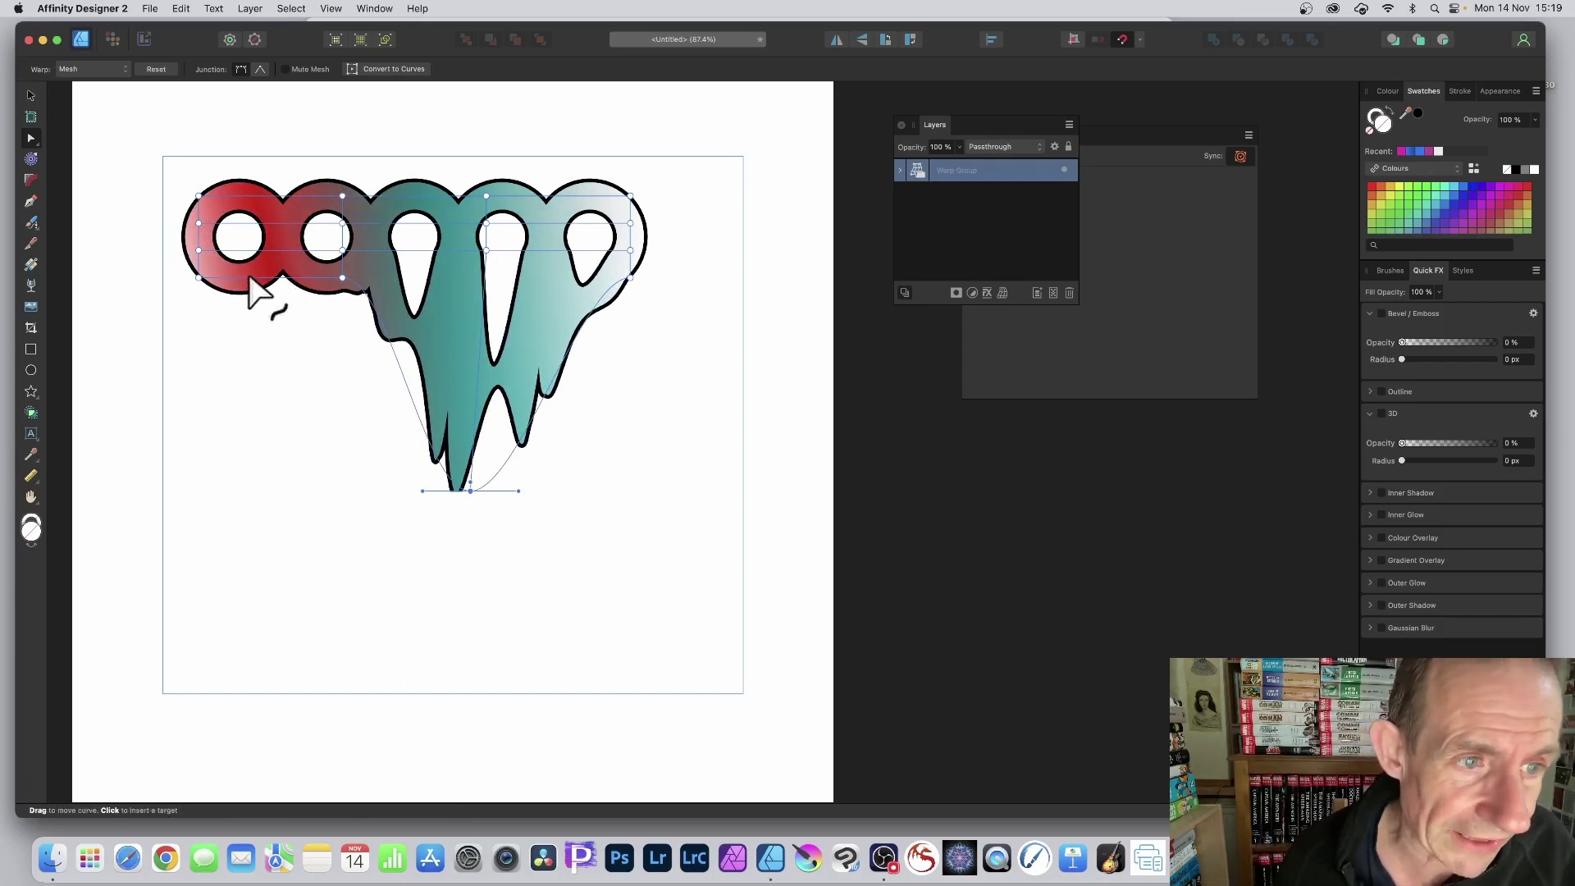
{"action": "left_click_drag", "start_coordinate": [256, 298], "coordinate": [246, 310]}
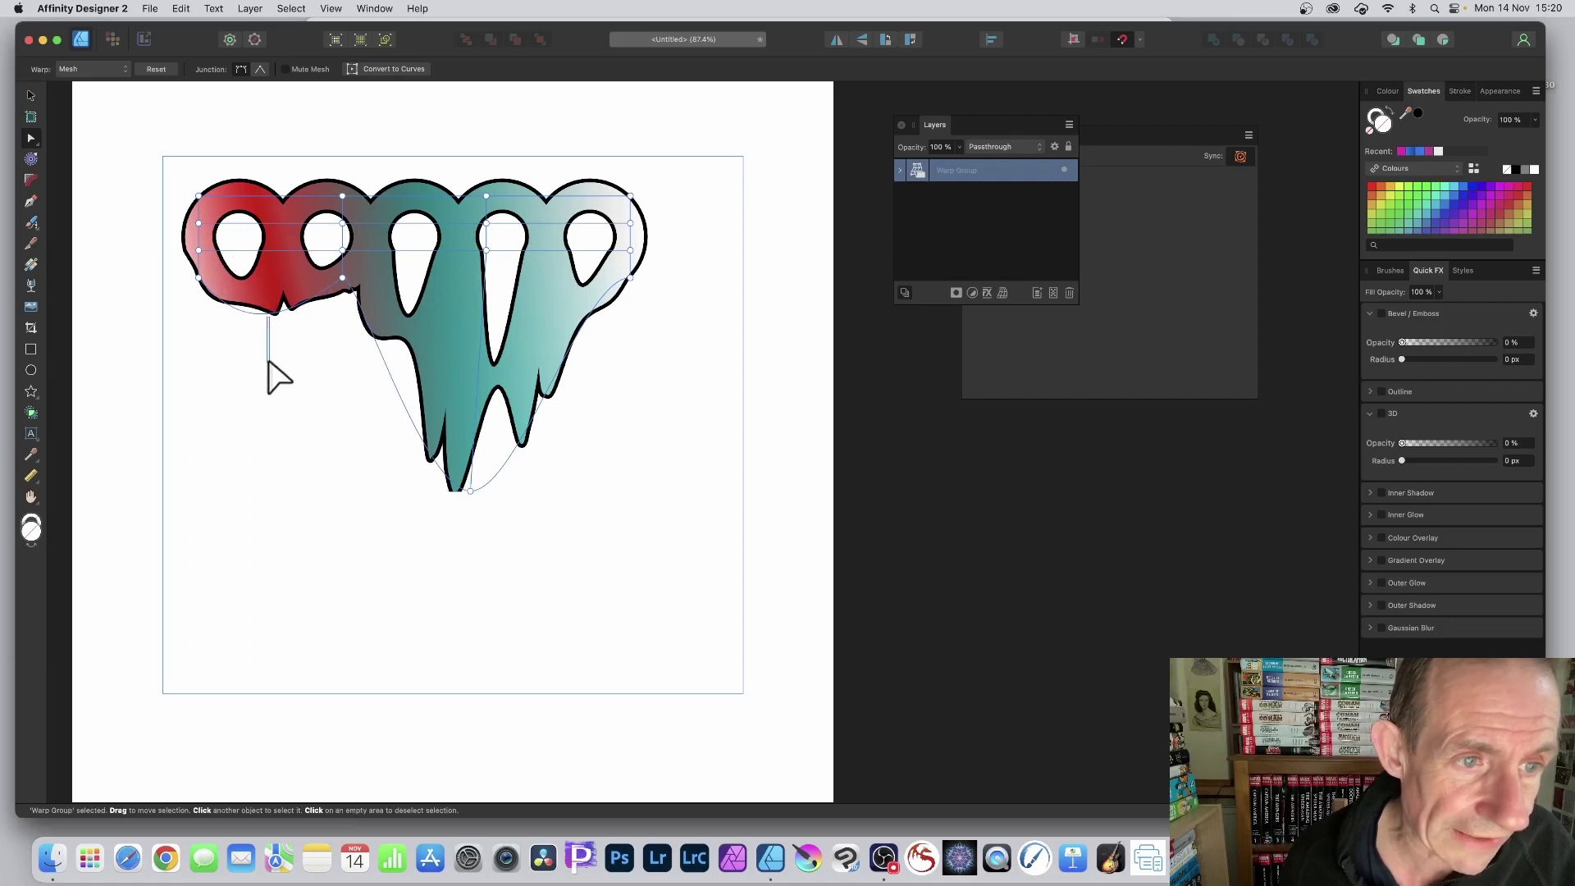
{"action": "left_click_drag", "start_coordinate": [274, 312], "coordinate": [266, 462]}
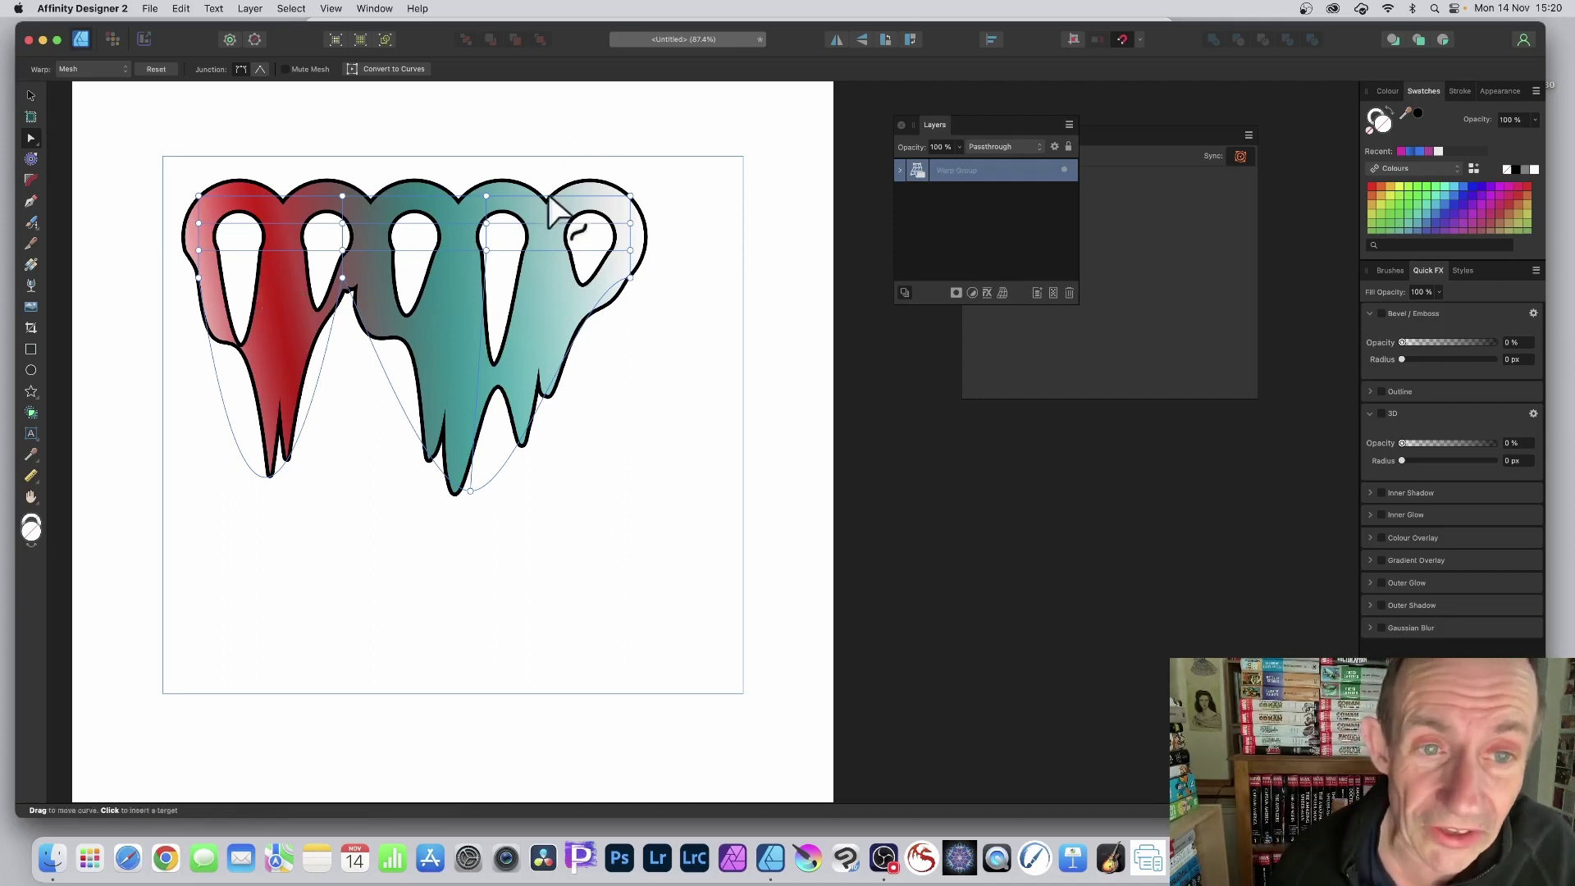
- Bulge the tops of the right and red sections upward and add a mesh line
{"action": "left_click_drag", "start_coordinate": [551, 197], "coordinate": [557, 95]}
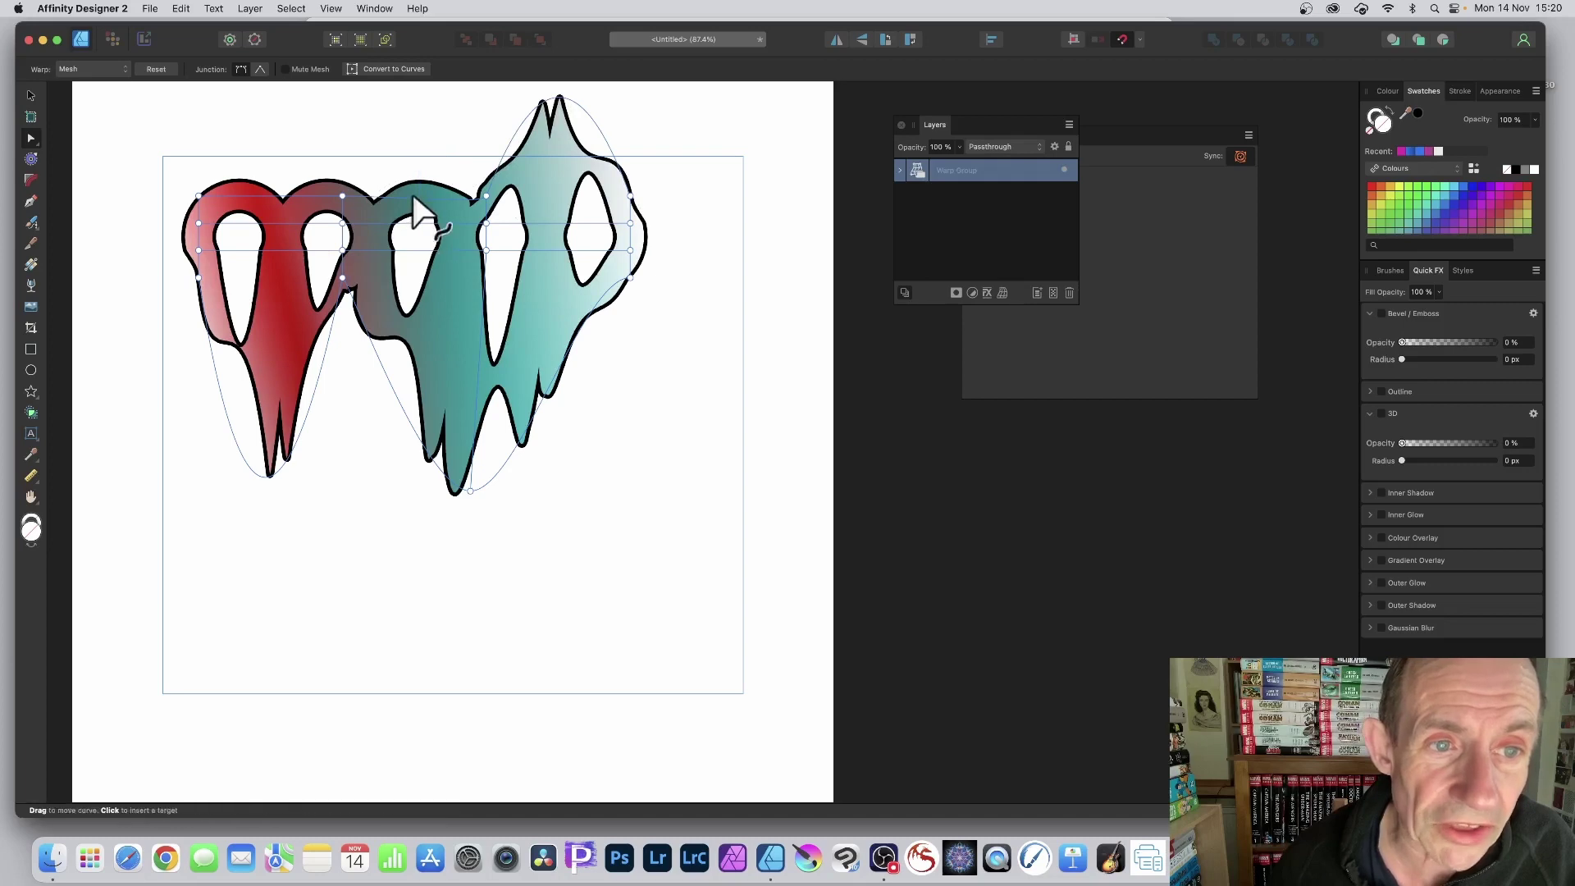
{"action": "left_click_drag", "start_coordinate": [246, 209], "coordinate": [169, 112]}
{"action": "double_click", "coordinate": [246, 181]}
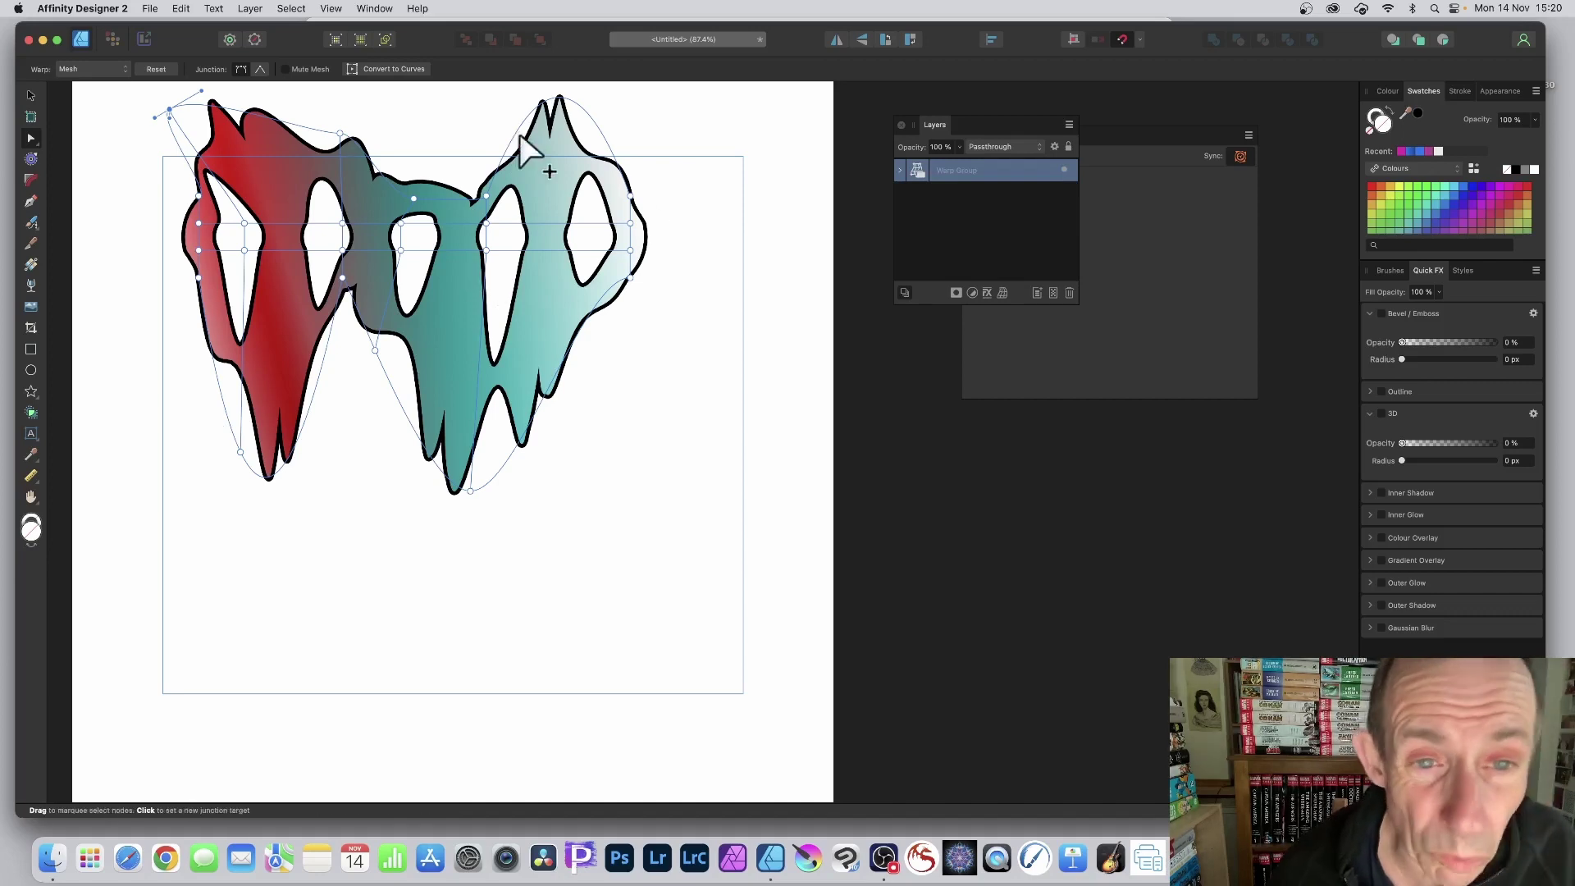
- Expand the Warp Group layer and select the nested Curves layer
{"action": "left_click", "coordinate": [902, 170]}
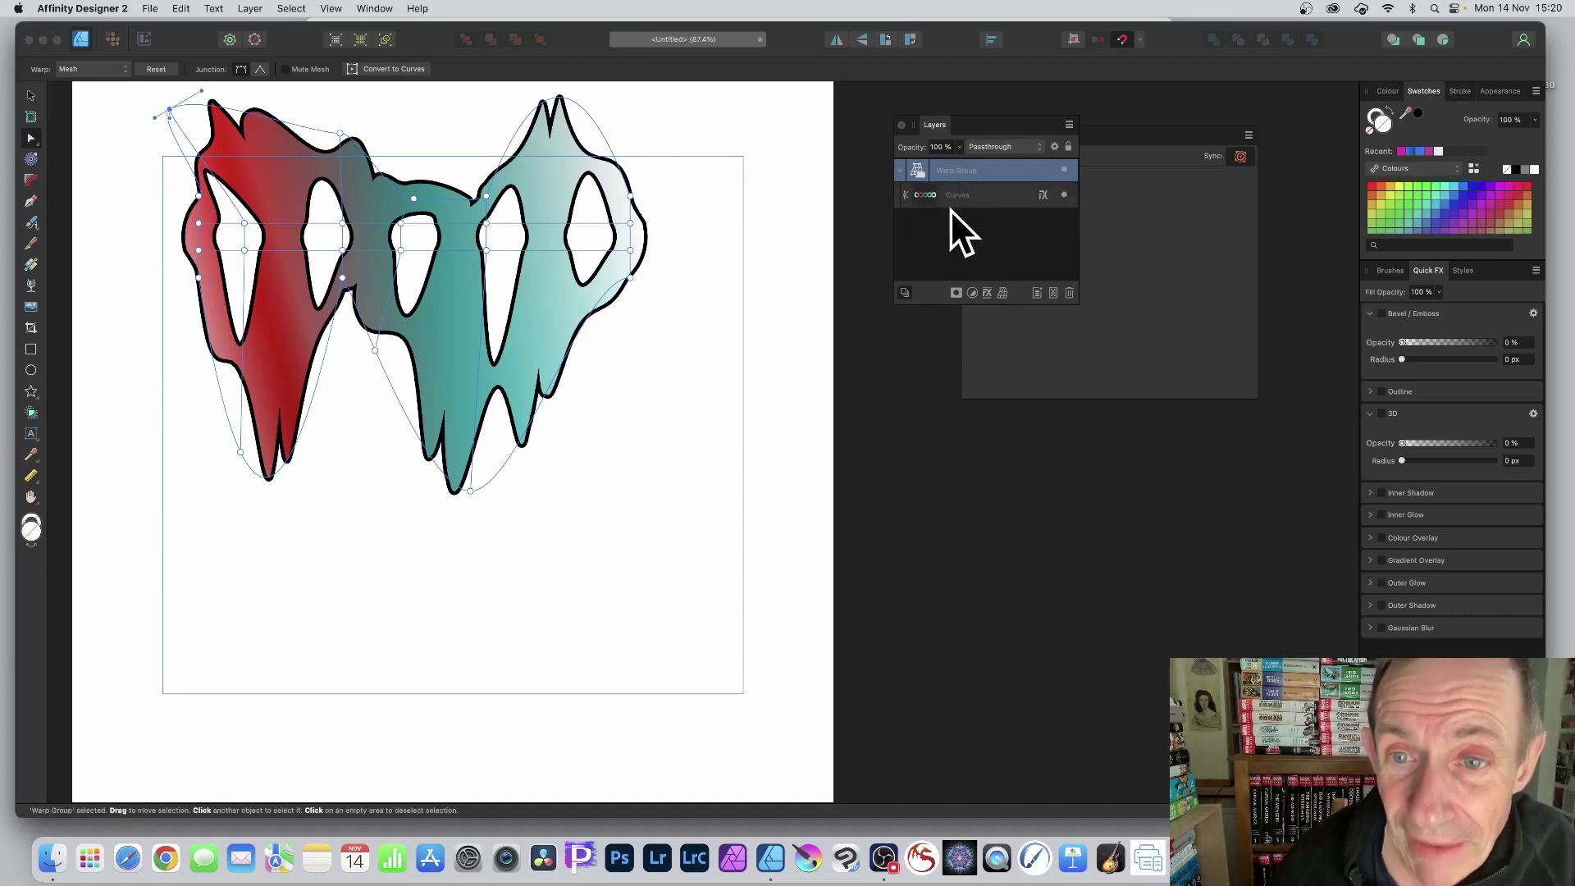
{"action": "left_click", "coordinate": [968, 194]}
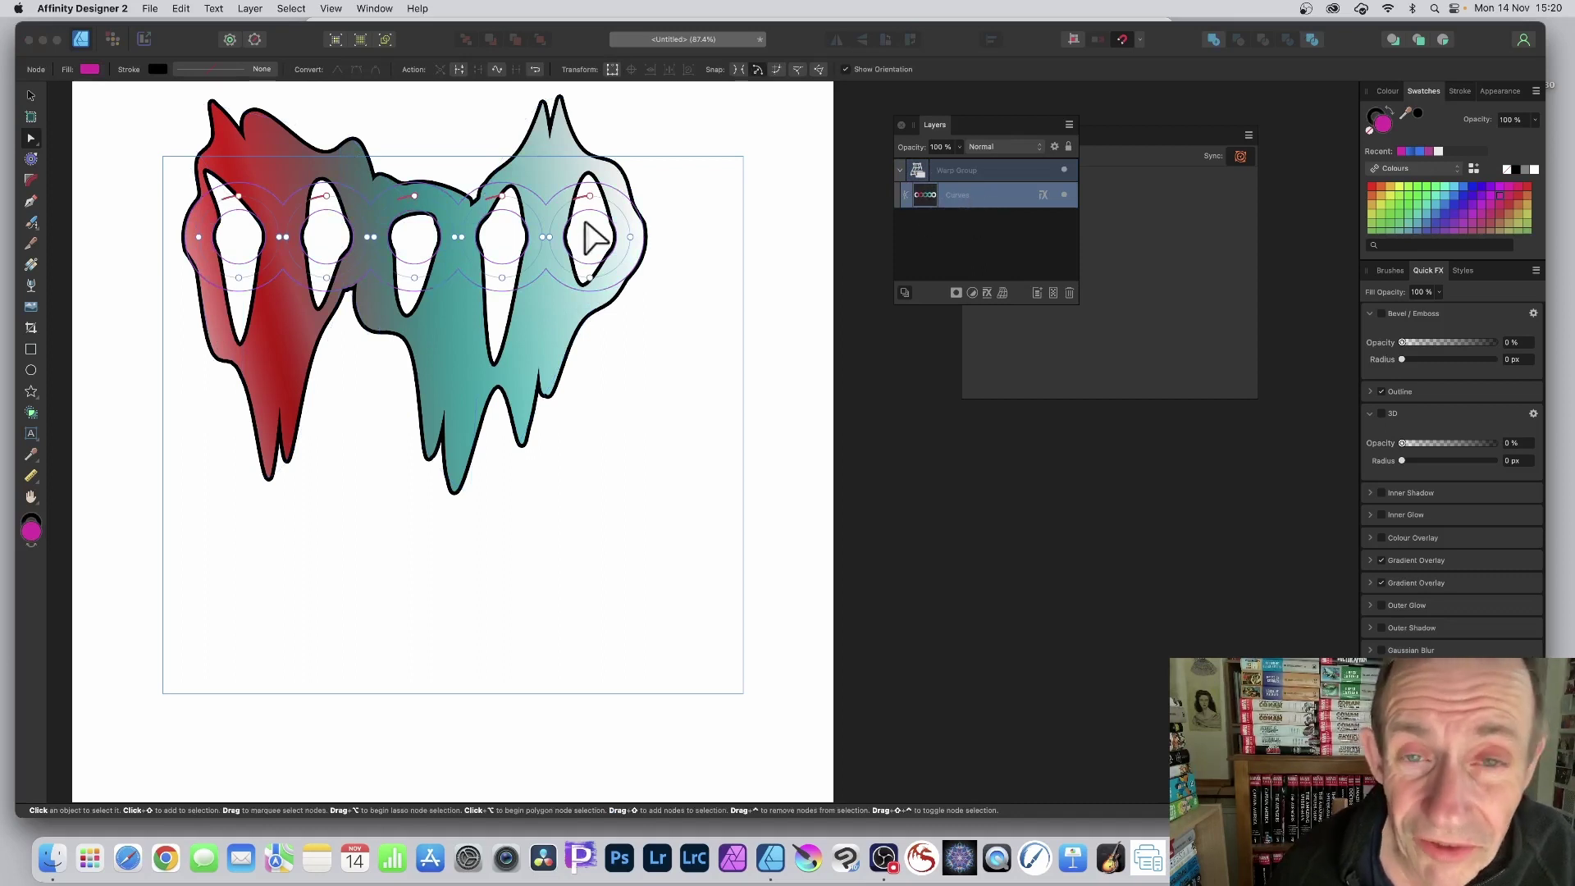
{"action": "left_click", "coordinate": [32, 159]}
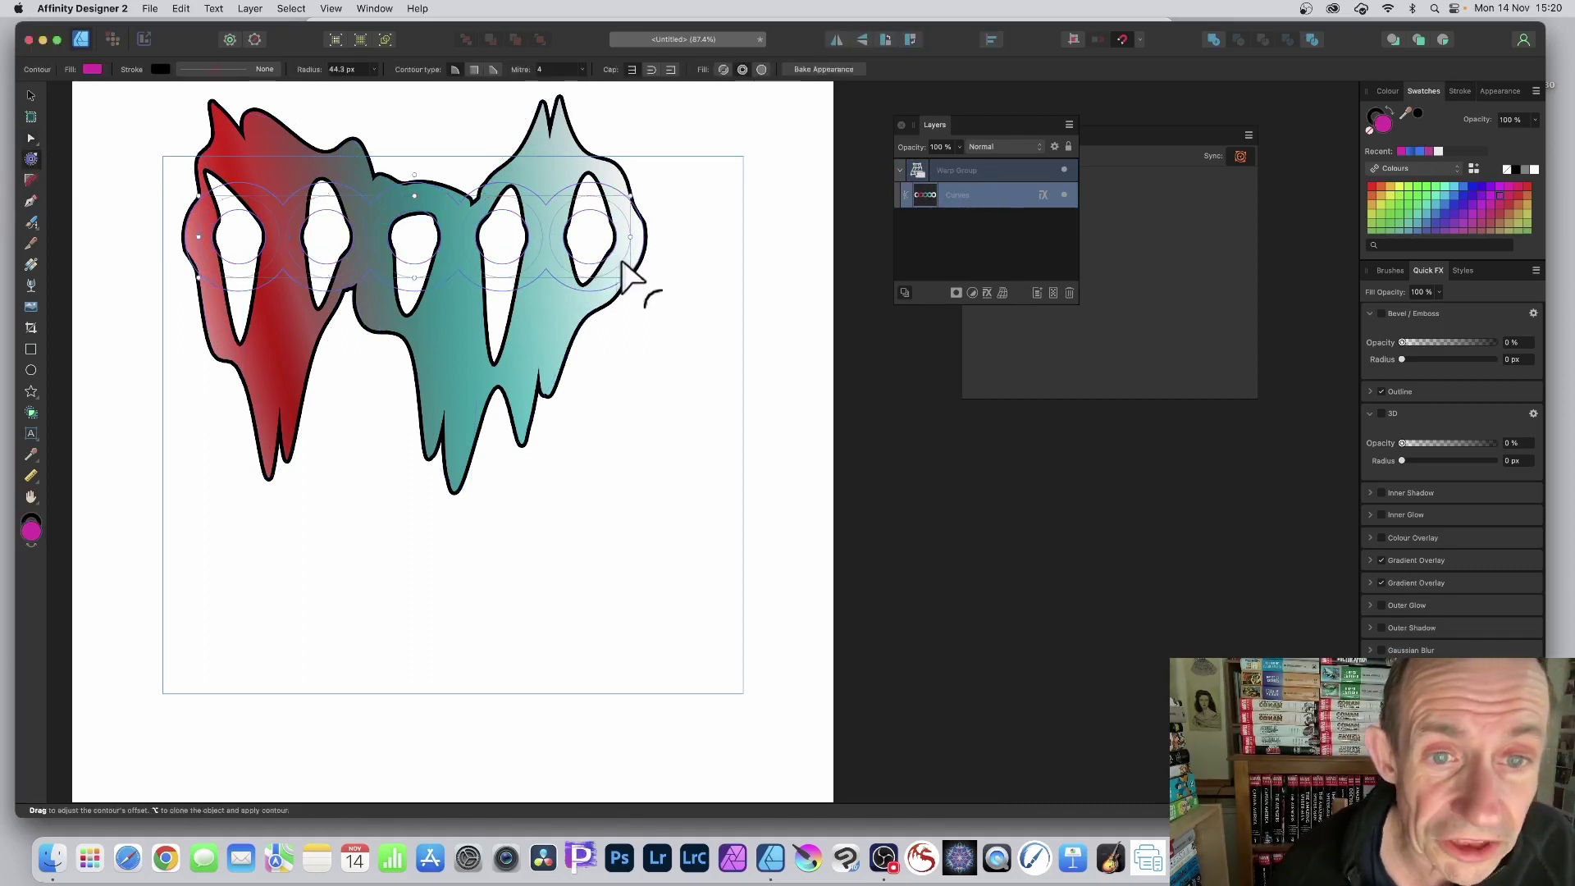
{"action": "mouse_move", "coordinate": [626, 260]}
{"action": "left_mouse_down"}
{"action": "mouse_move", "coordinate": [587, 247]}
{"action": "mouse_move", "coordinate": [615, 264]}
{"action": "left_mouse_up"}
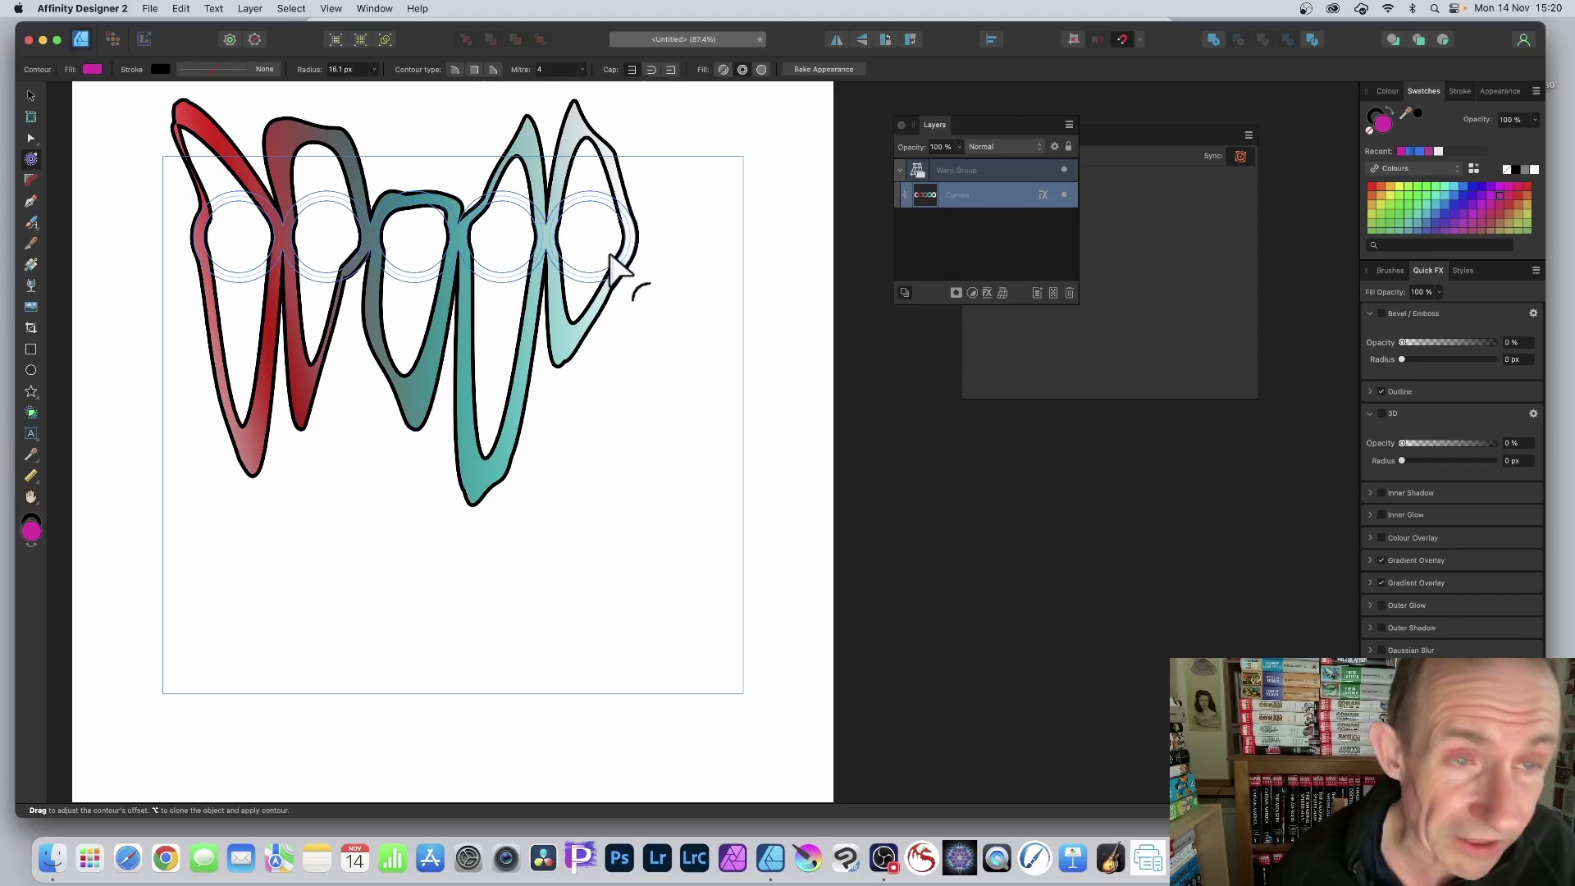
{"action": "mouse_move", "coordinate": [612, 261]}
{"action": "left_mouse_down"}
{"action": "mouse_move", "coordinate": [642, 274]}
{"action": "mouse_move", "coordinate": [614, 264]}
{"action": "mouse_move", "coordinate": [626, 277]}
{"action": "left_mouse_up"}
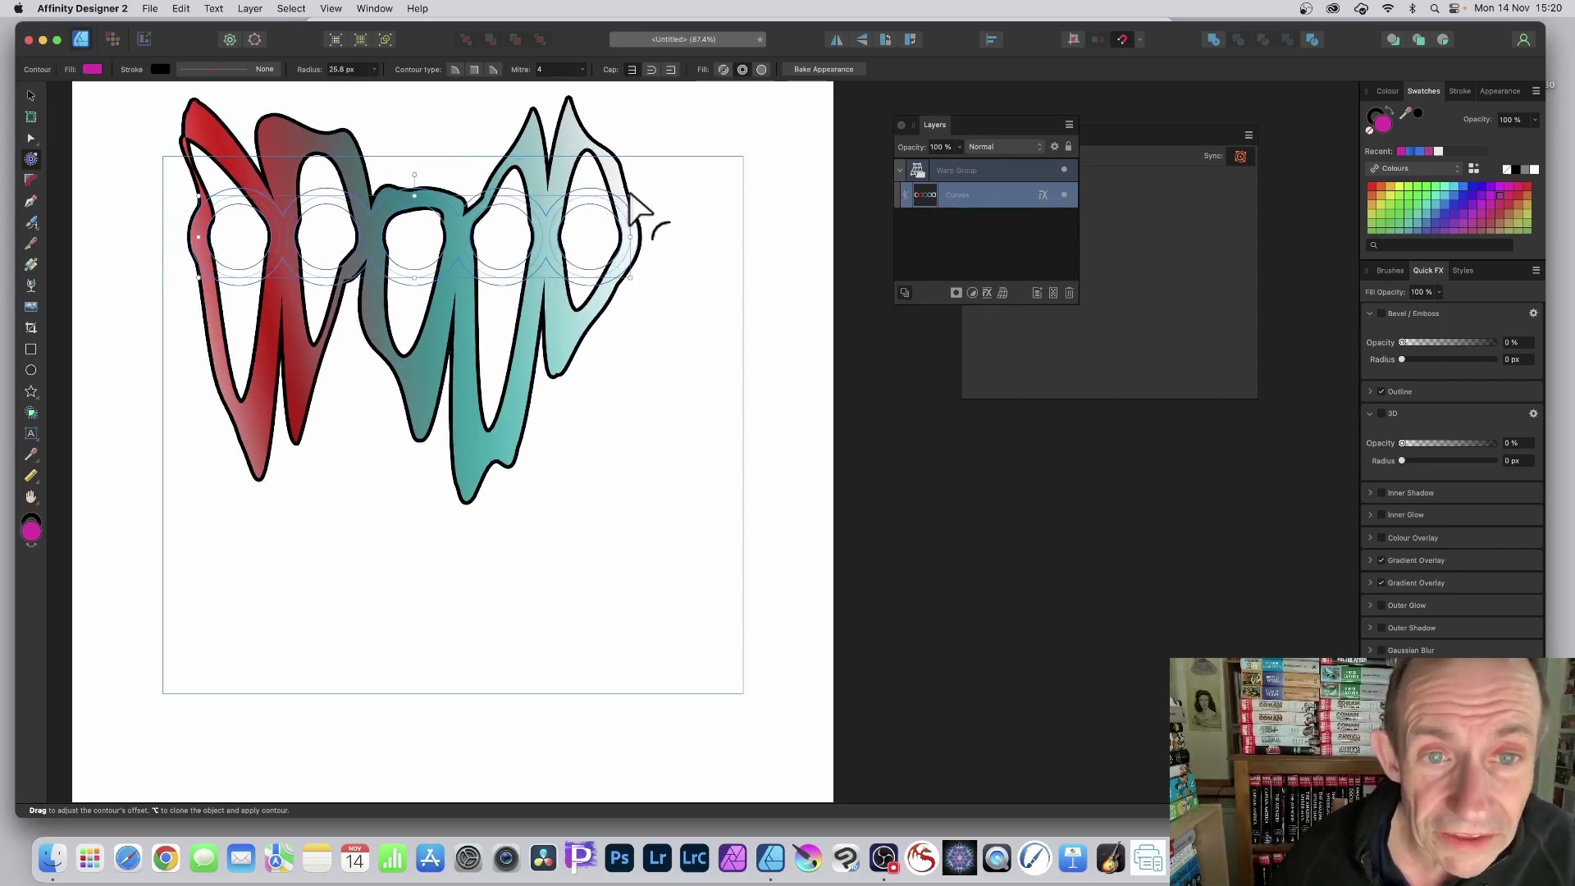
{"action": "mouse_move", "coordinate": [632, 193]}
{"action": "left_mouse_down"}
{"action": "mouse_move", "coordinate": [666, 215]}
{"action": "mouse_move", "coordinate": [641, 218]}
{"action": "left_mouse_up"}
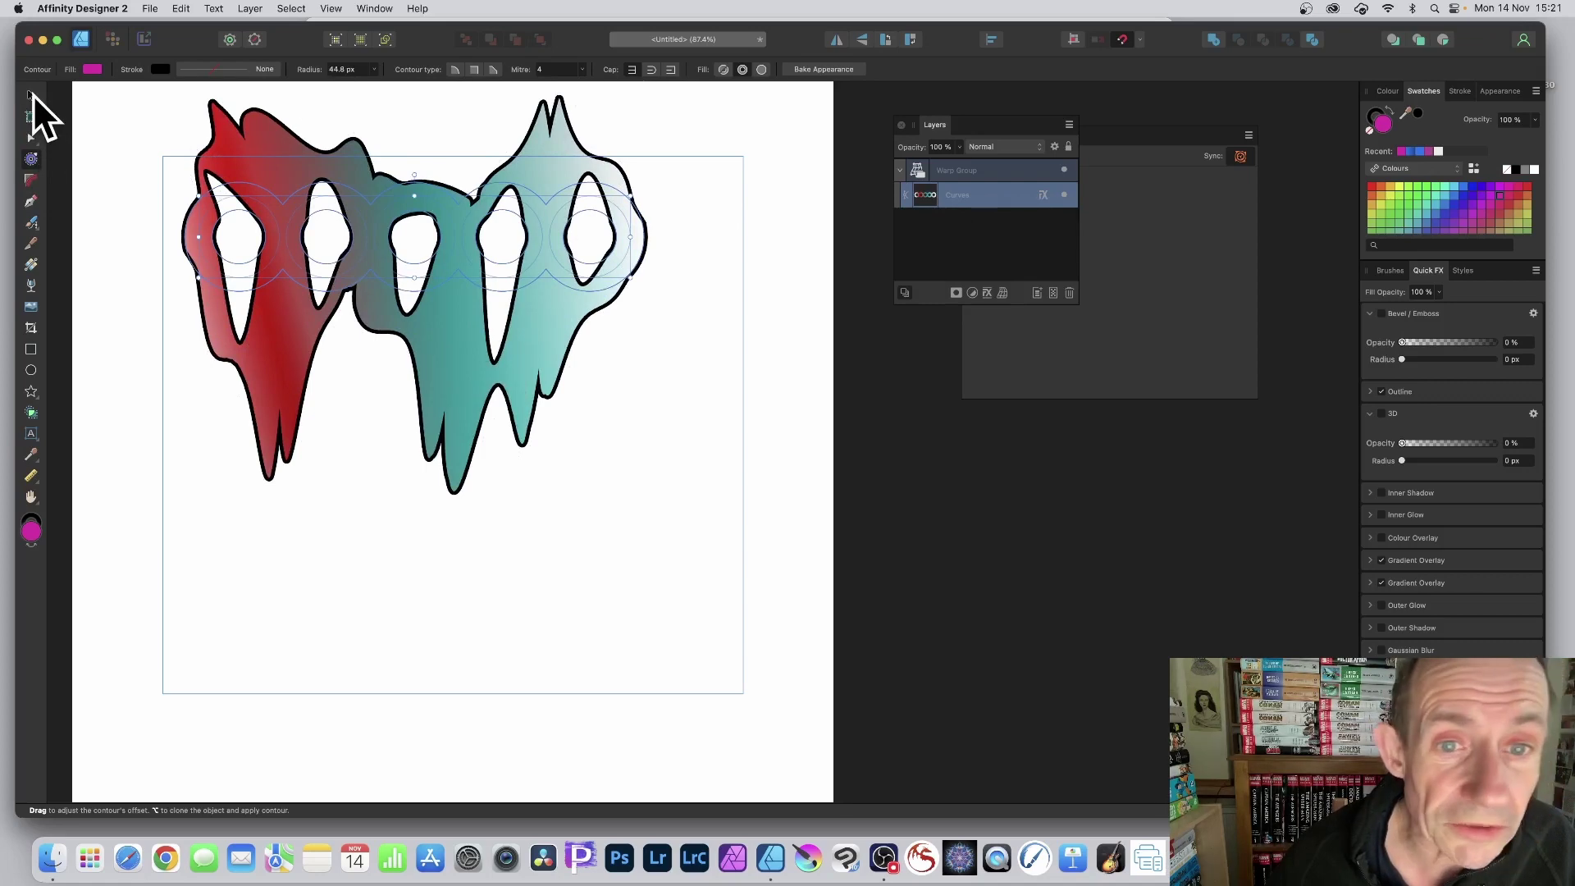
- Resize the nested ring curves from their top-right handle with the Move tool
{"action": "left_click", "coordinate": [31, 95]}
{"action": "left_click_drag", "start_coordinate": [633, 188], "coordinate": [633, 264]}
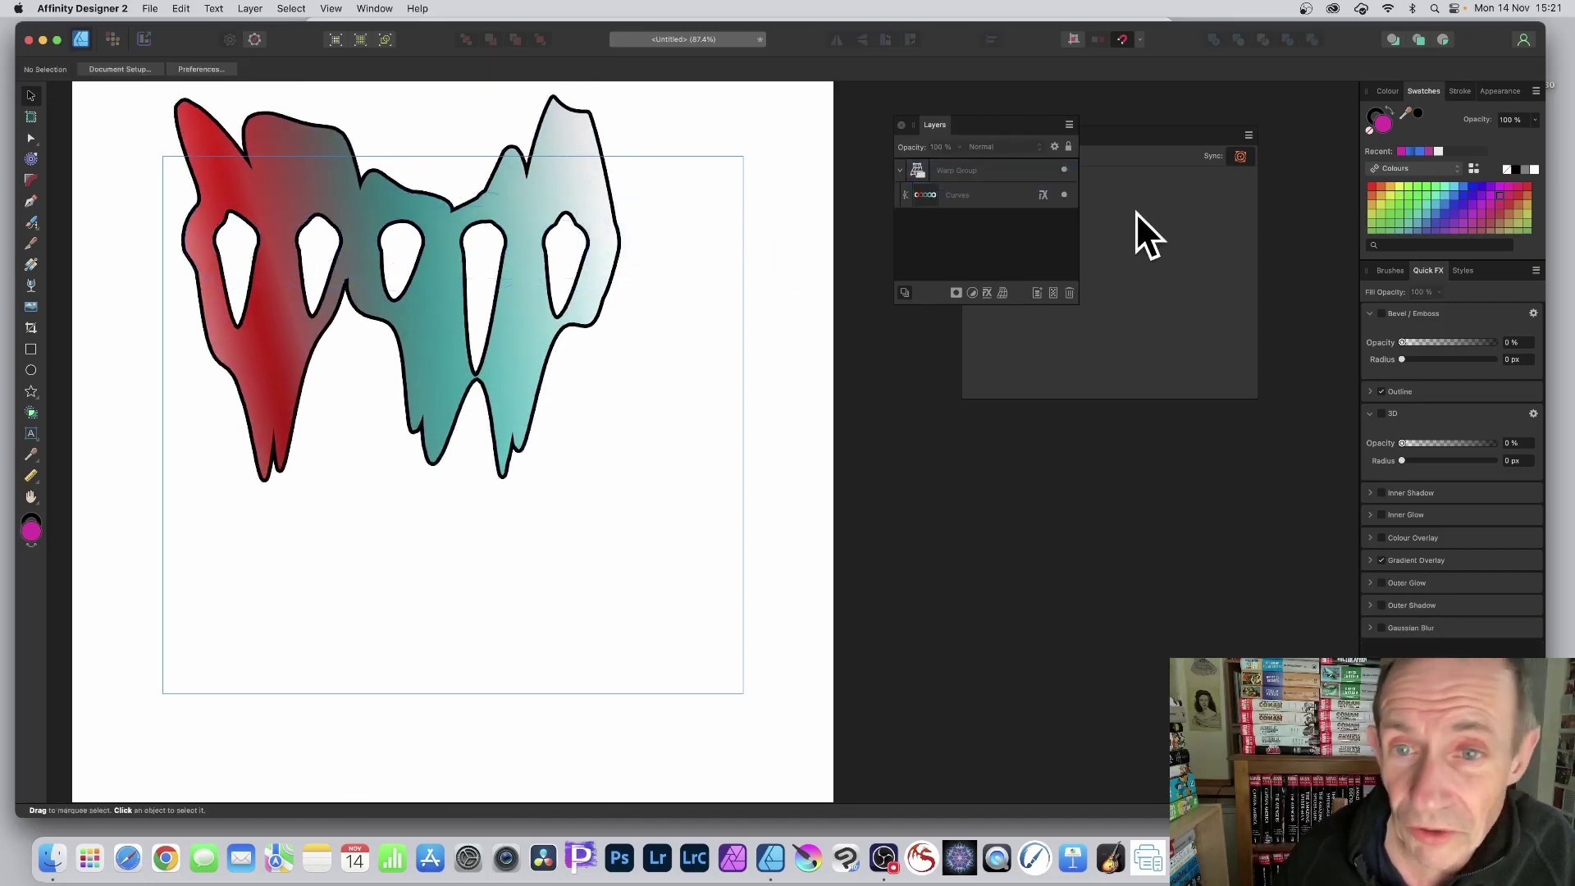
- Narrow the Gradient Overlay's horizontal scale and rotate it to 248° in Layer Effects
{"action": "left_click", "coordinate": [936, 196]}
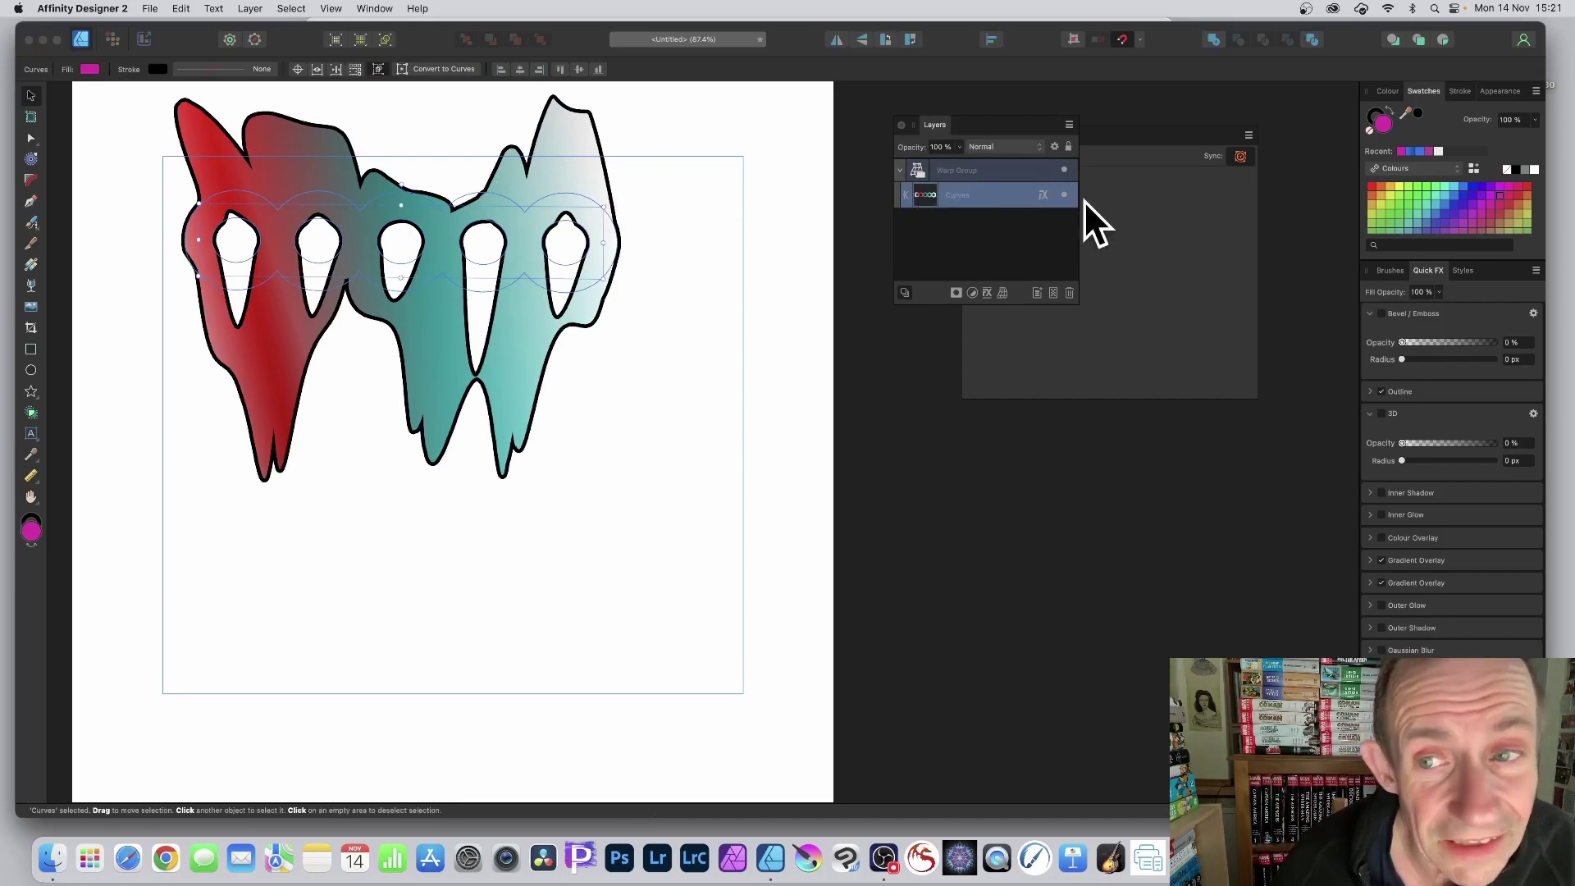
{"action": "left_click", "coordinate": [1042, 195]}
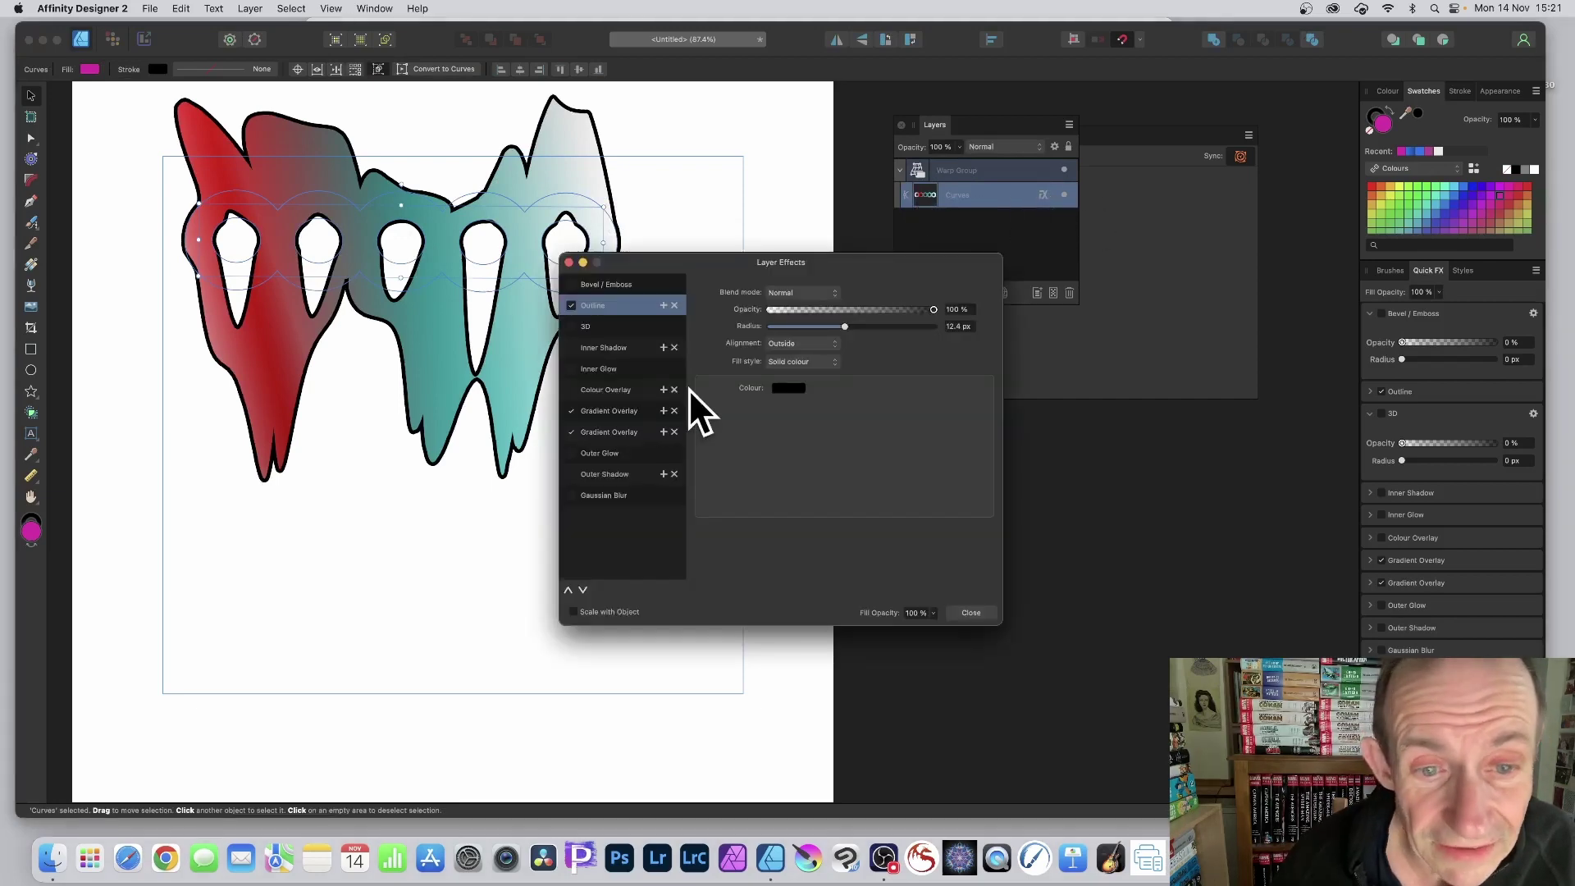
{"action": "left_click", "coordinate": [572, 306]}
{"action": "left_click", "coordinate": [569, 305]}
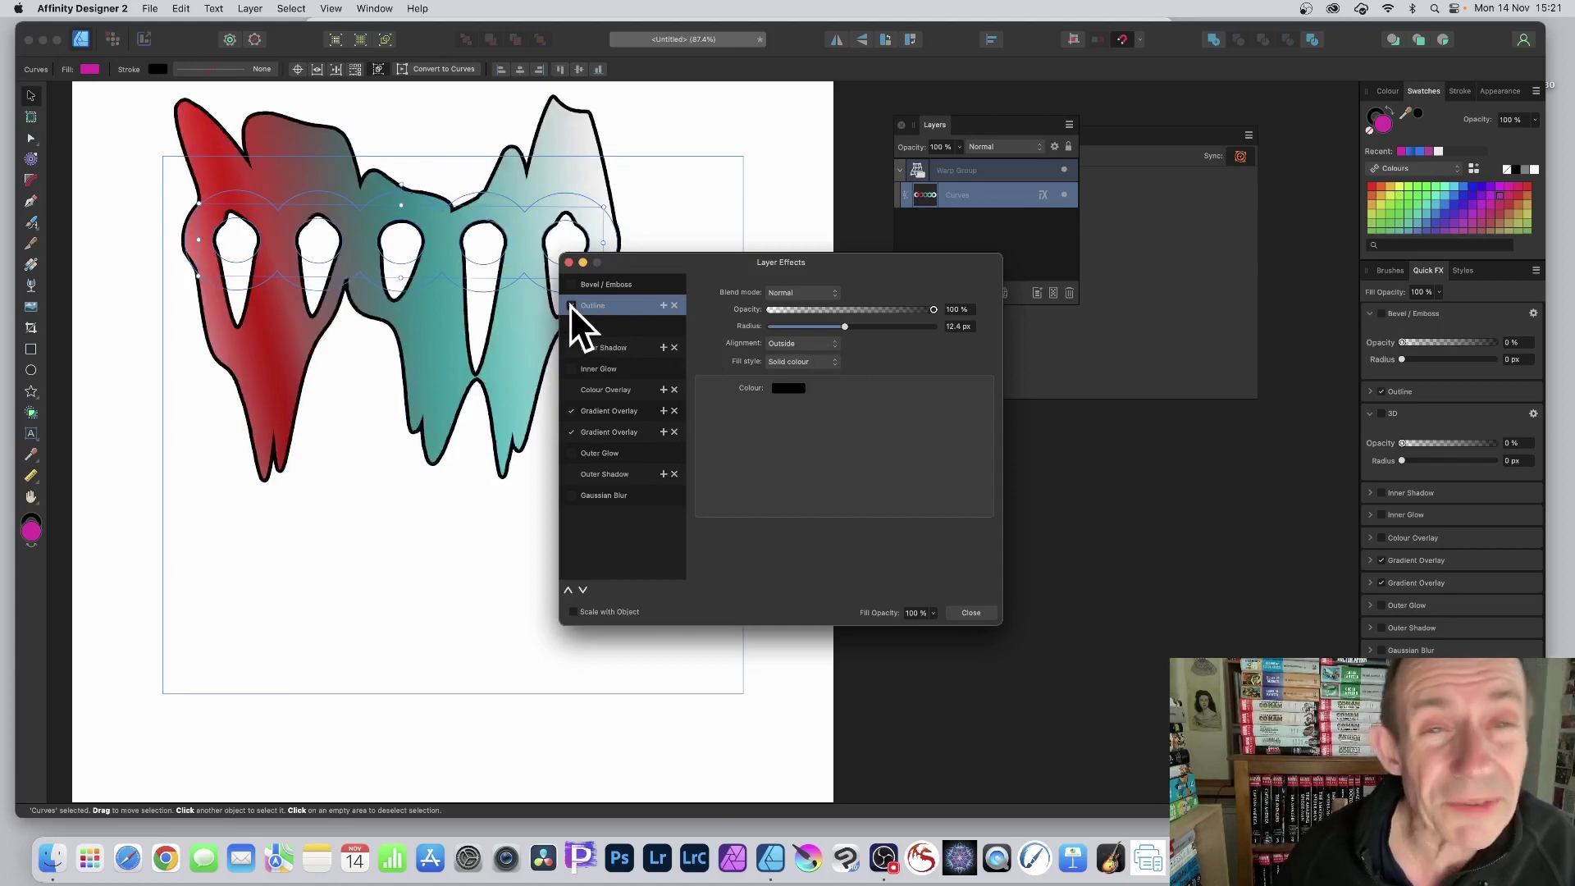
{"action": "left_click", "coordinate": [572, 411]}
{"action": "left_click", "coordinate": [573, 411]}
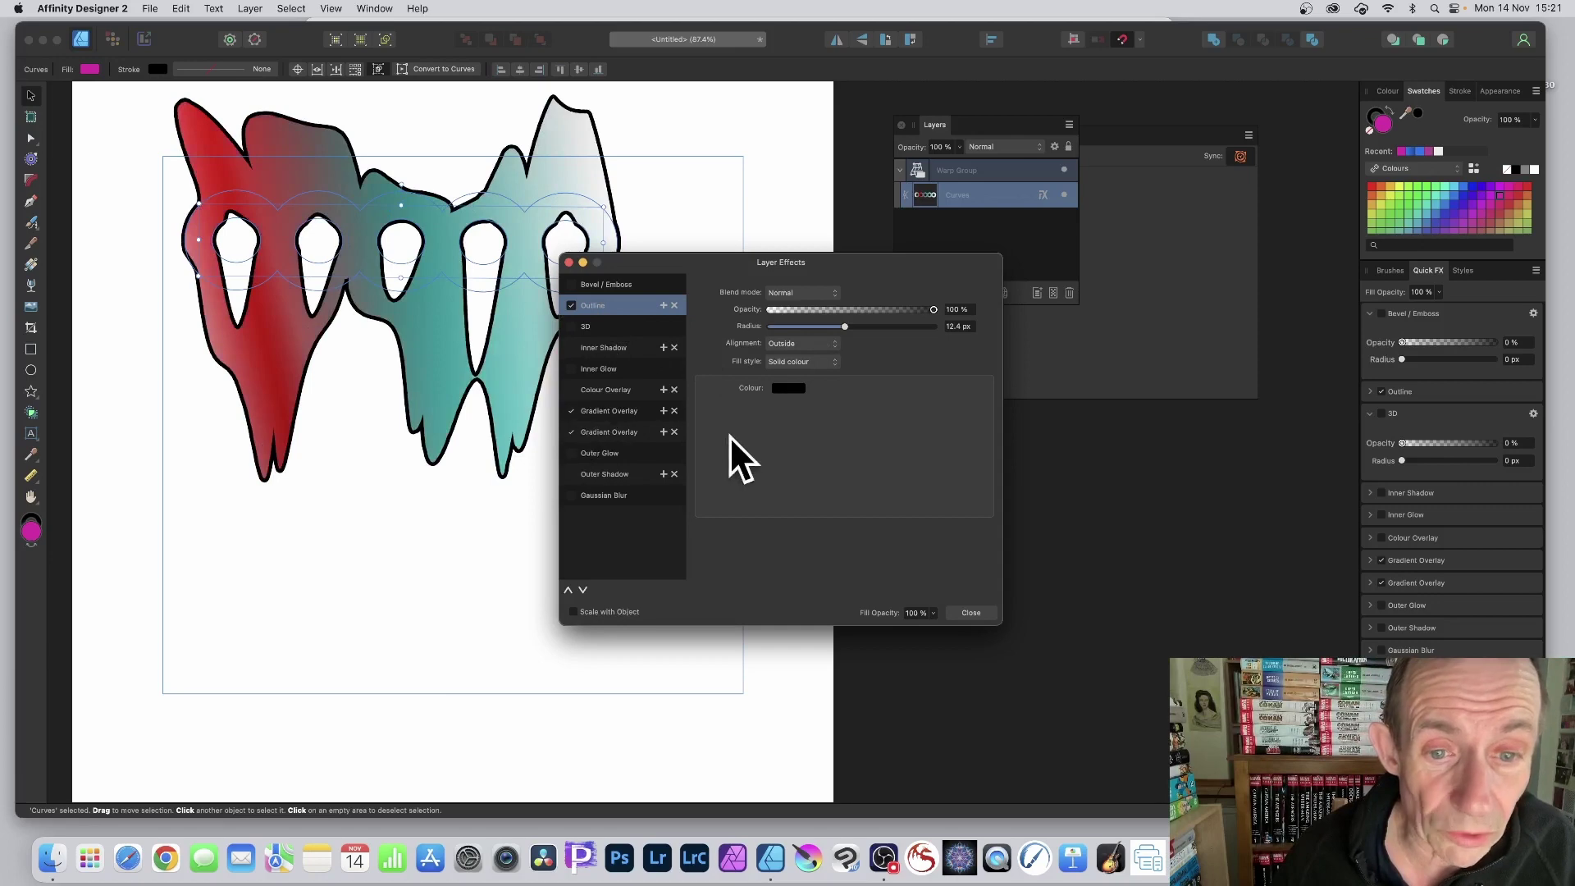
{"action": "left_click", "coordinate": [619, 412]}
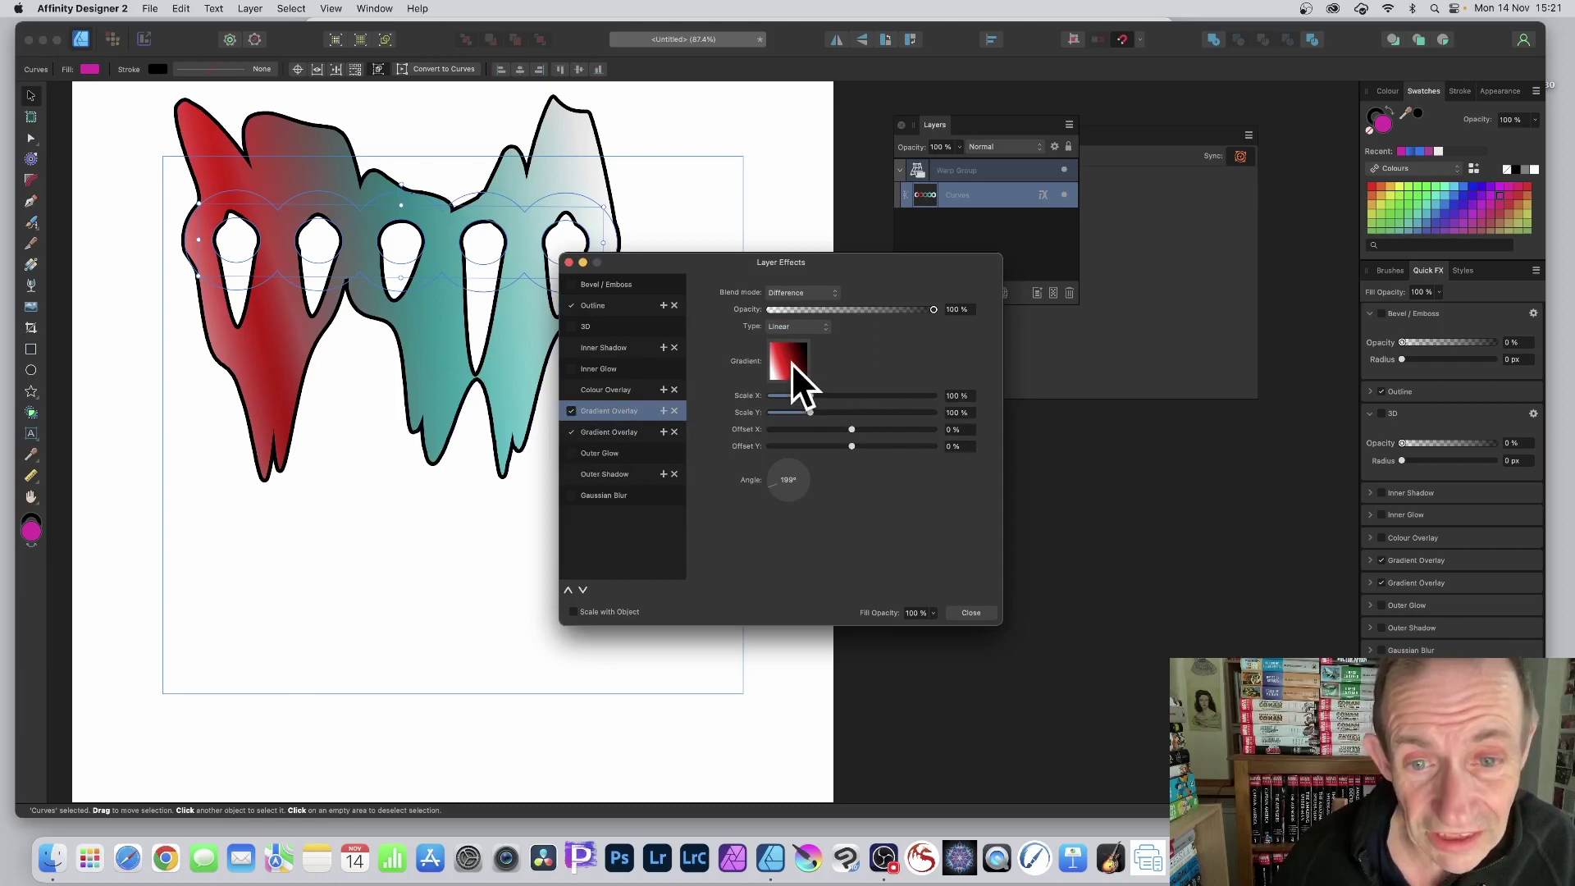
{"action": "mouse_move", "coordinate": [815, 397]}
{"action": "left_mouse_down"}
{"action": "mouse_move", "coordinate": [898, 401]}
{"action": "mouse_move", "coordinate": [766, 394]}
{"action": "mouse_move", "coordinate": [807, 397]}
{"action": "left_mouse_up"}
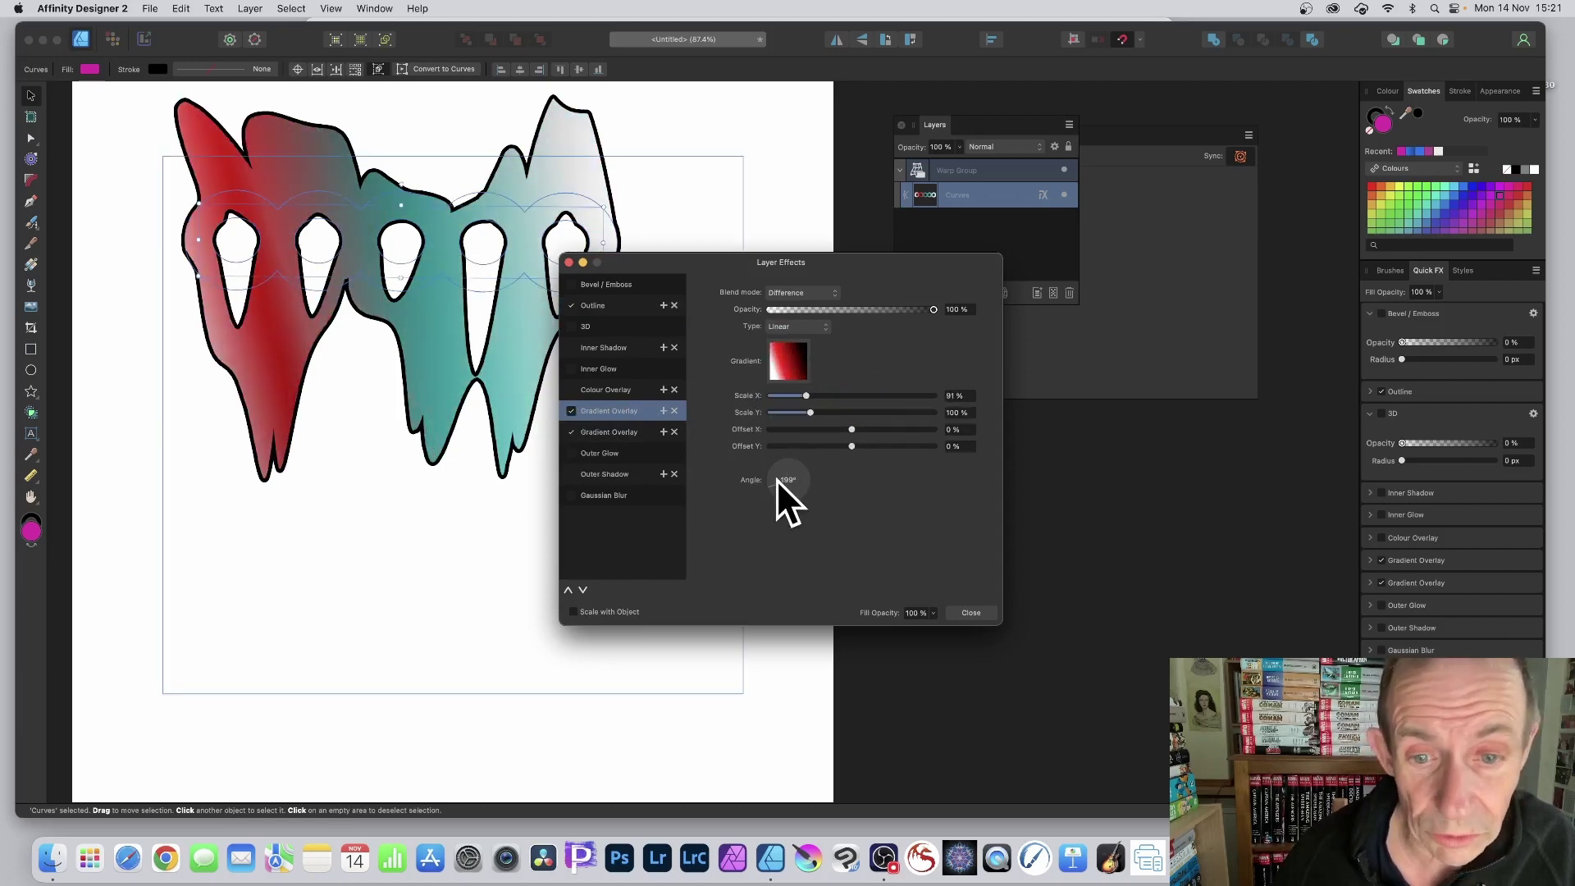
{"action": "mouse_move", "coordinate": [777, 480]}
{"action": "left_mouse_down"}
{"action": "mouse_move", "coordinate": [814, 454]}
{"action": "mouse_move", "coordinate": [770, 467]}
{"action": "mouse_move", "coordinate": [776, 507]}
{"action": "left_mouse_up"}
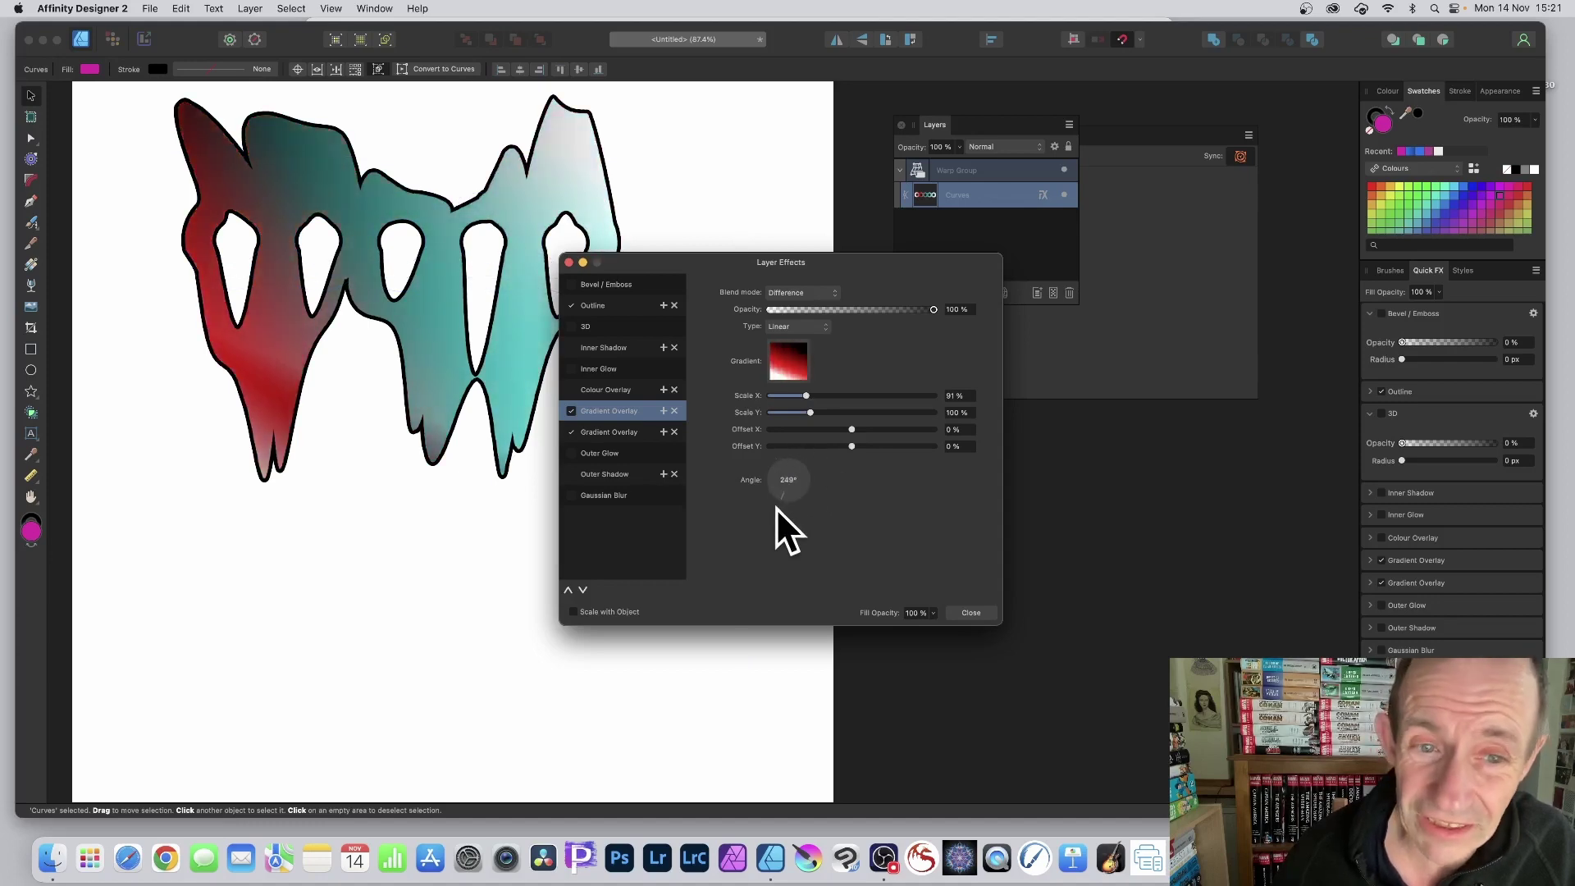
- Enable the 3D effect at 40 px radius and close Layer Effects
{"action": "left_click", "coordinate": [584, 327]}
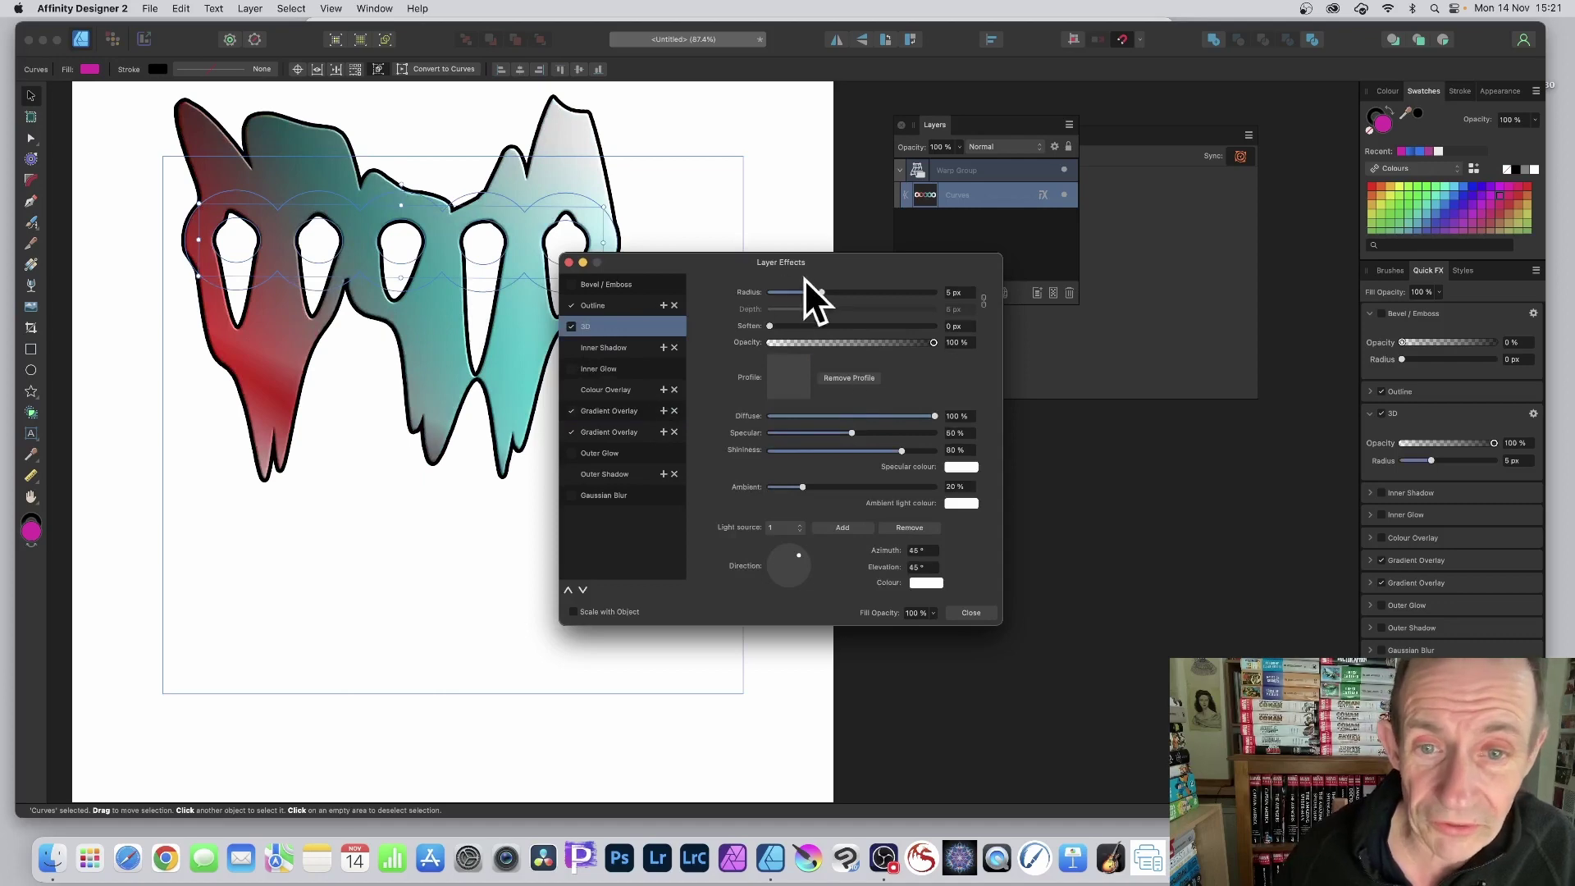
{"action": "left_click_drag", "start_coordinate": [822, 292], "coordinate": [897, 293]}
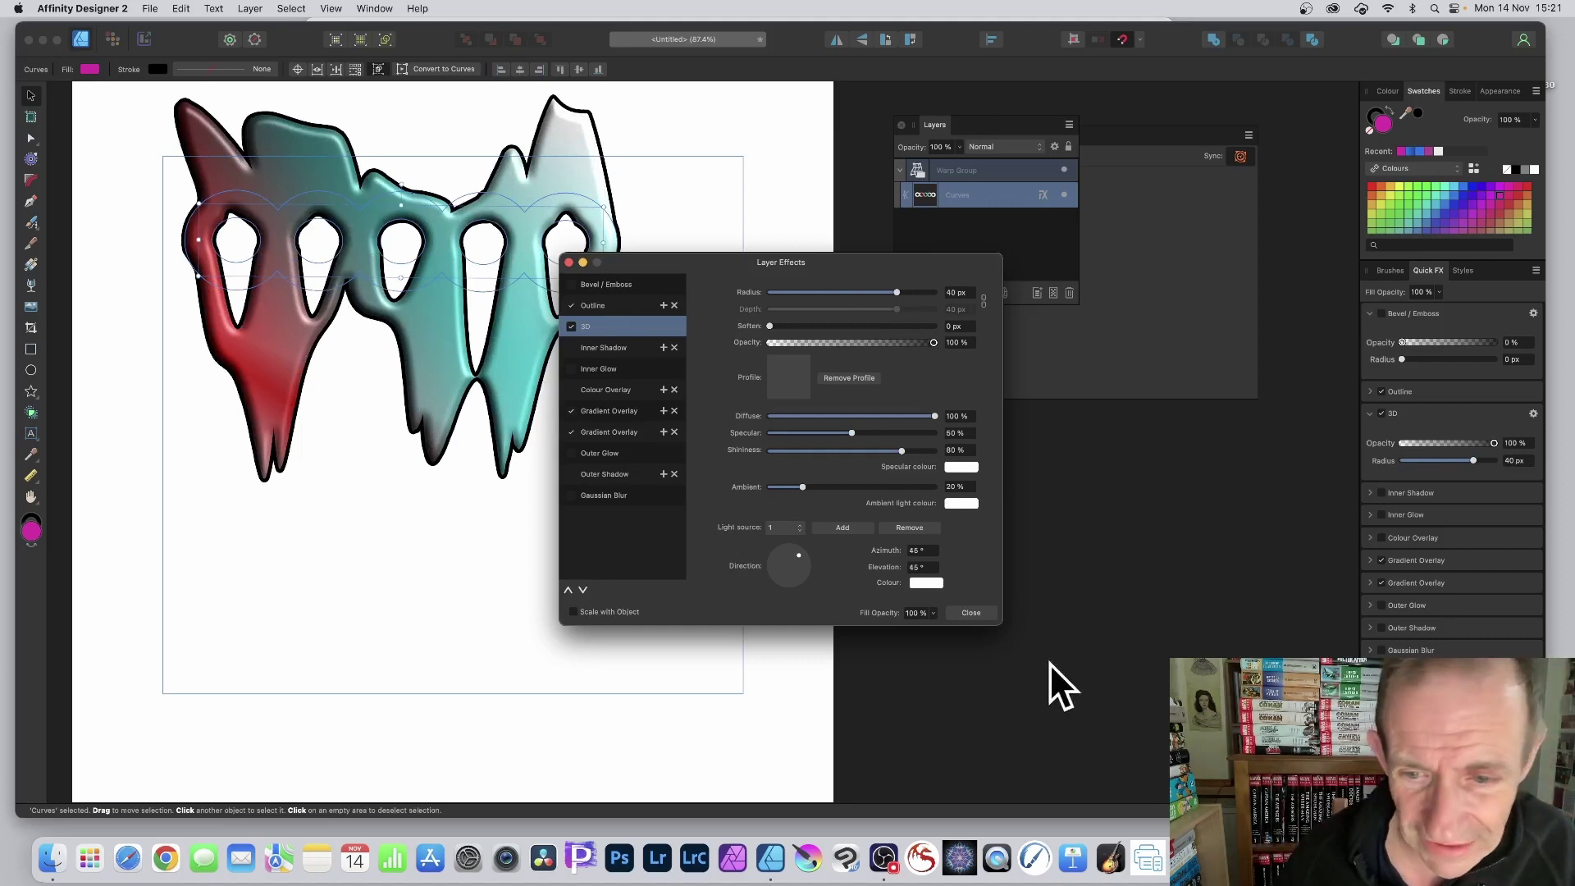
{"action": "left_click", "coordinate": [986, 615]}
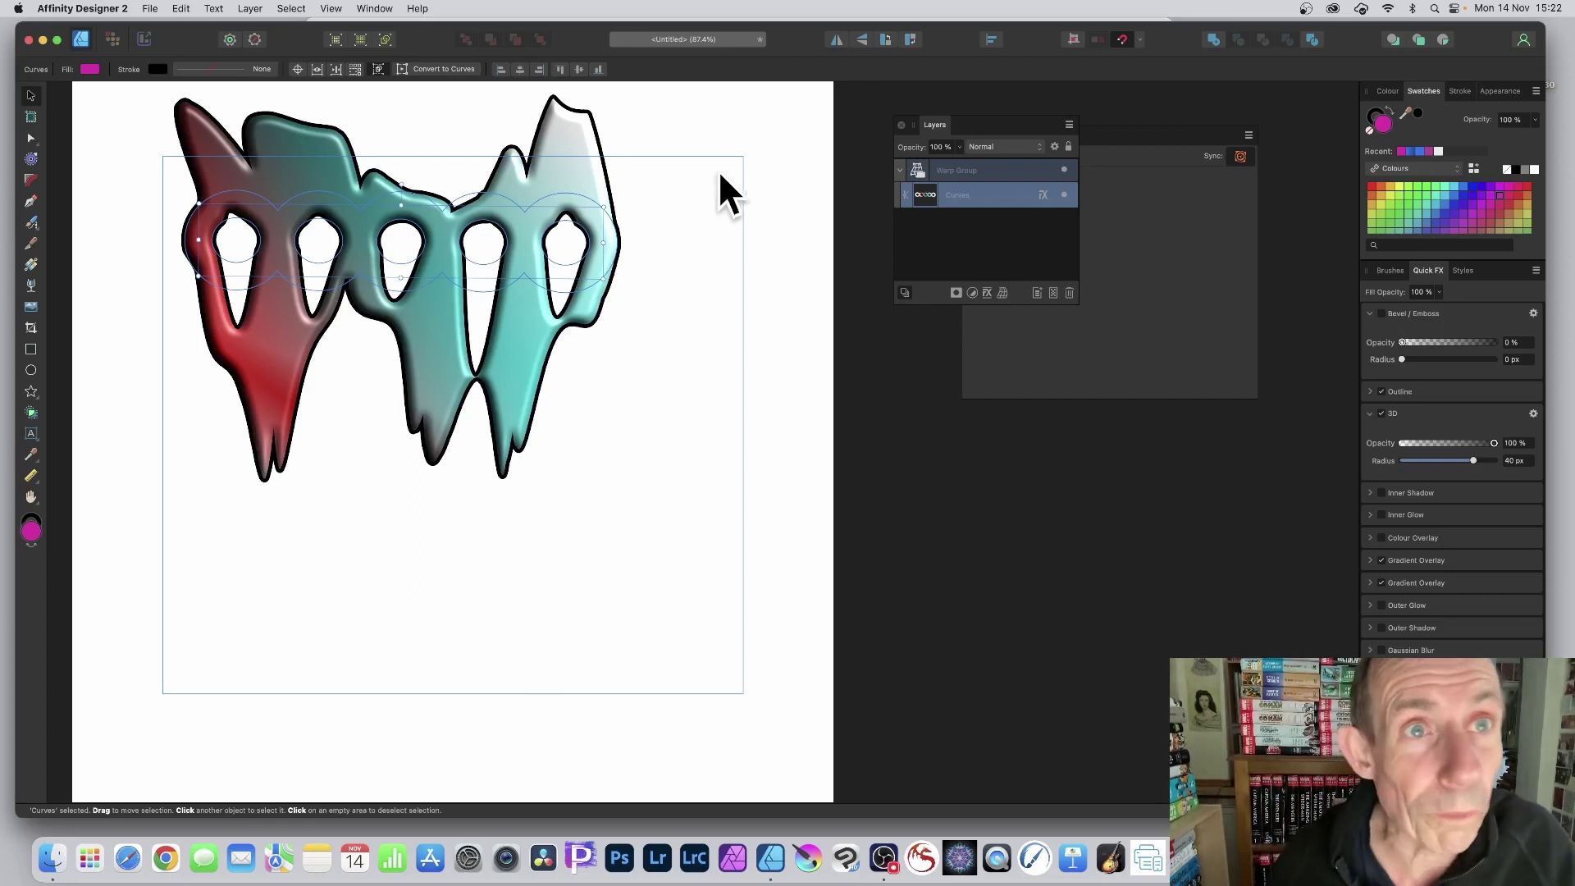
- Nest the warp group inside a new 25% Bend - Horizontal warp group
{"action": "left_click", "coordinate": [958, 171]}
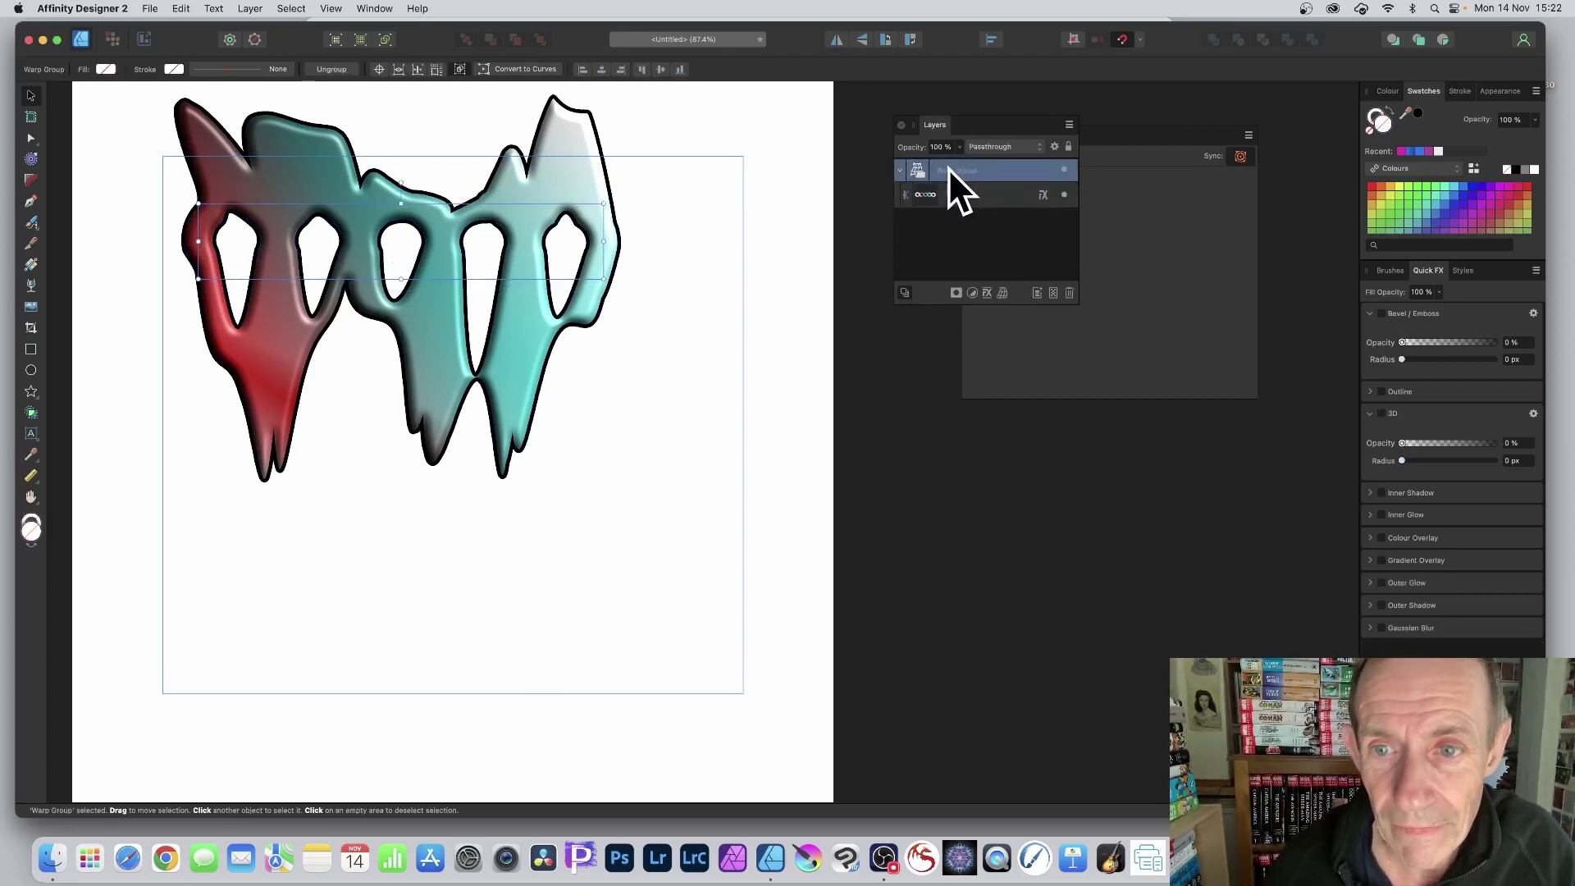
{"action": "left_click", "coordinate": [1002, 293]}
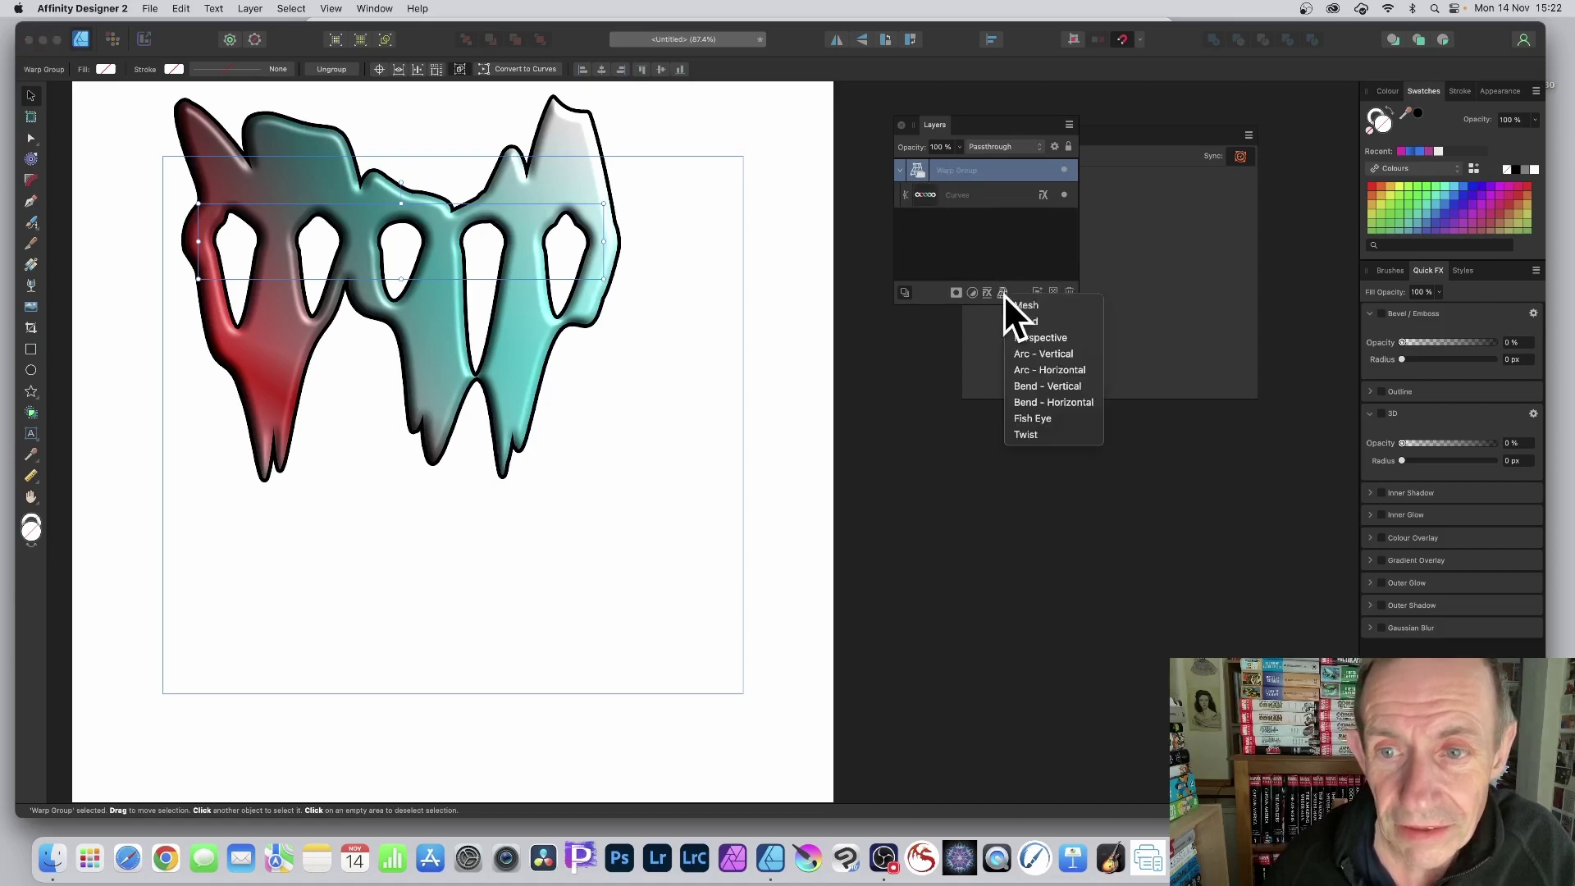
{"action": "left_click", "coordinate": [1064, 401]}
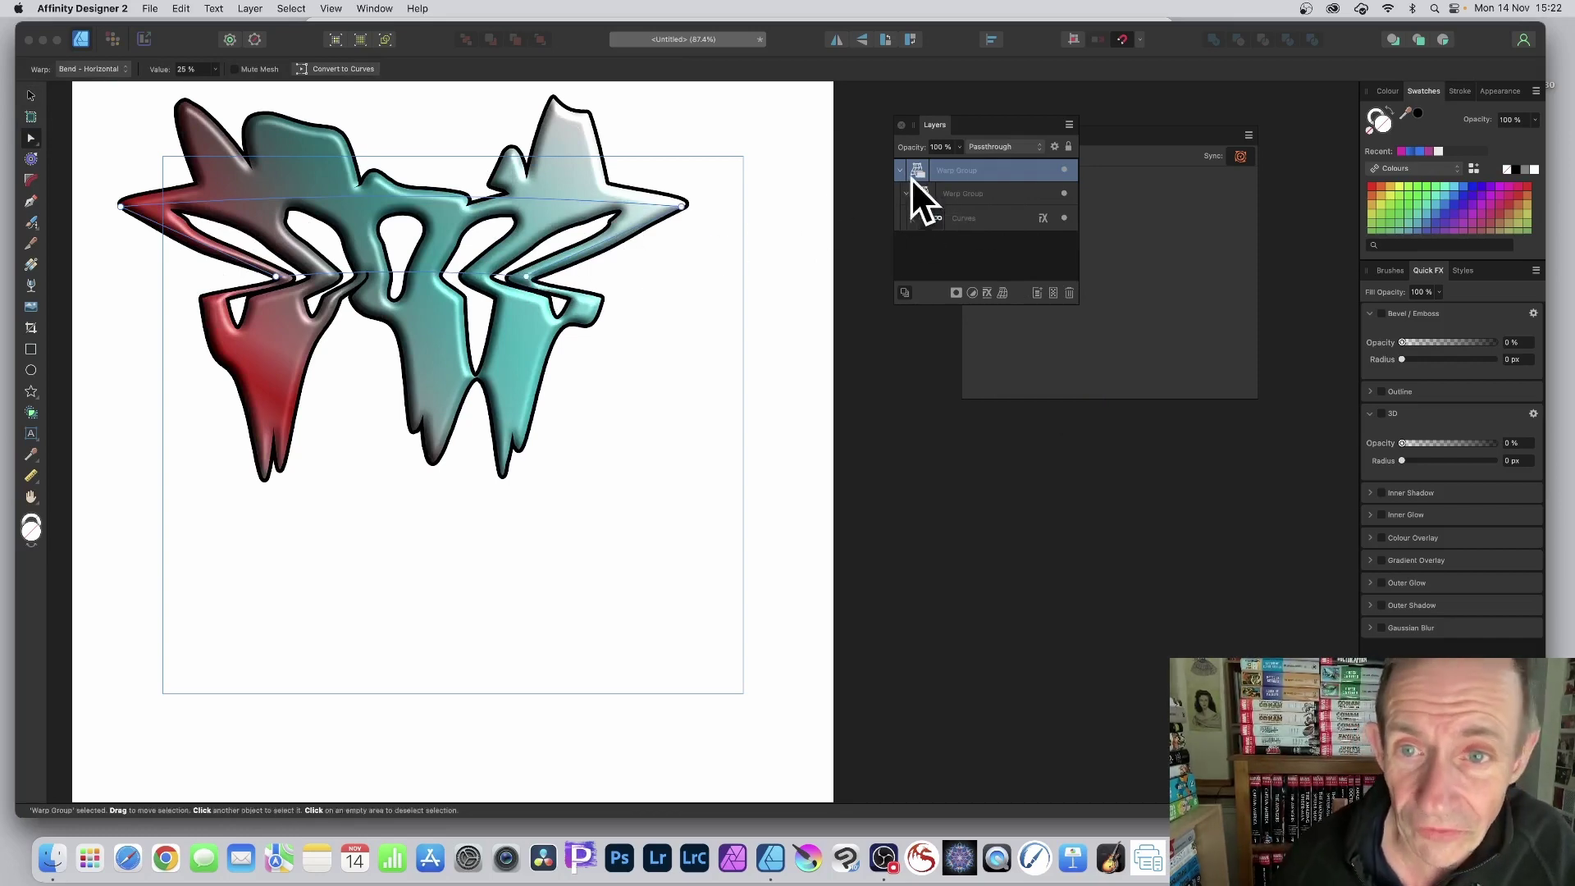
- Drag the outer warp's right end and a mesh point to pull the rings into pointed horizontal streaks
{"action": "left_click_drag", "start_coordinate": [682, 208], "coordinate": [489, 203]}
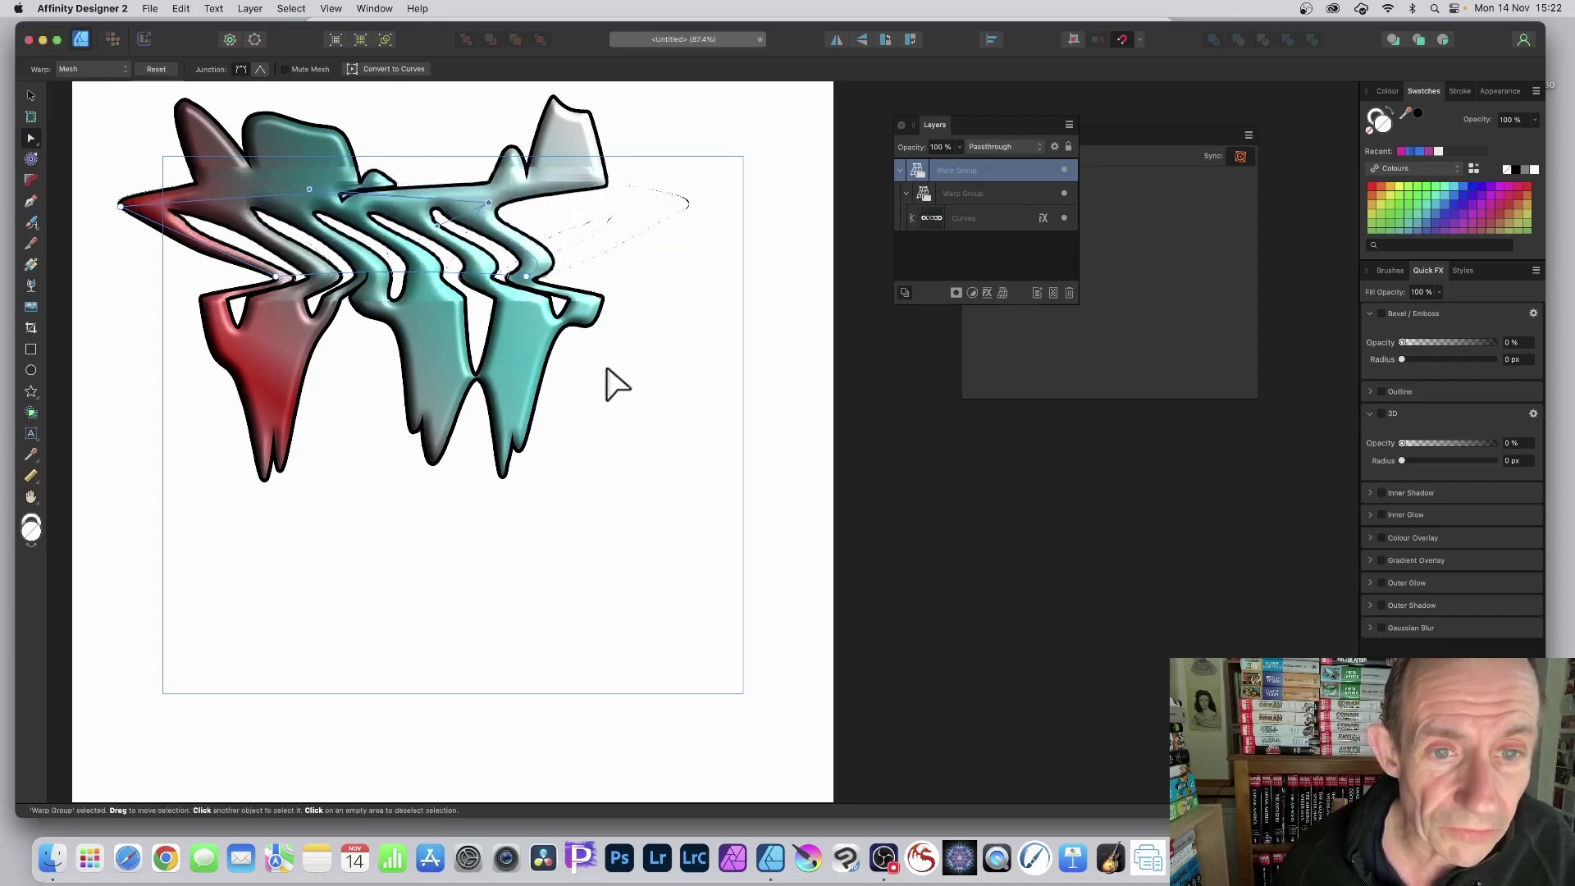
{"action": "left_click_drag", "start_coordinate": [526, 276], "coordinate": [654, 241]}
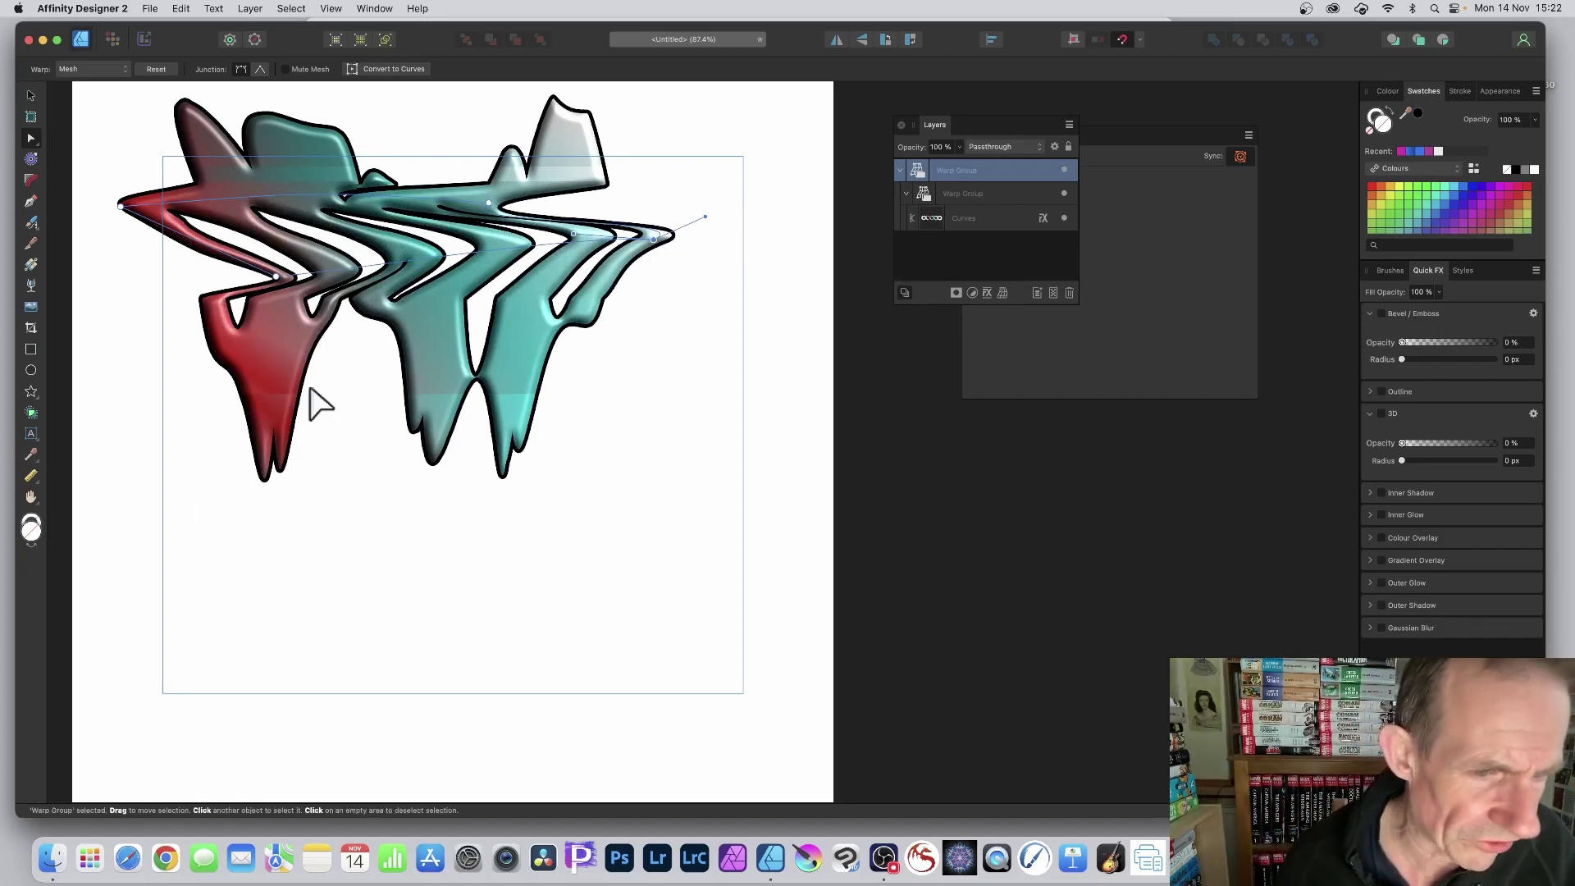
- Pull the inner warp's lower-right mesh point down, then squash the ring curves into a short, wide row
{"action": "left_click", "coordinate": [973, 192]}
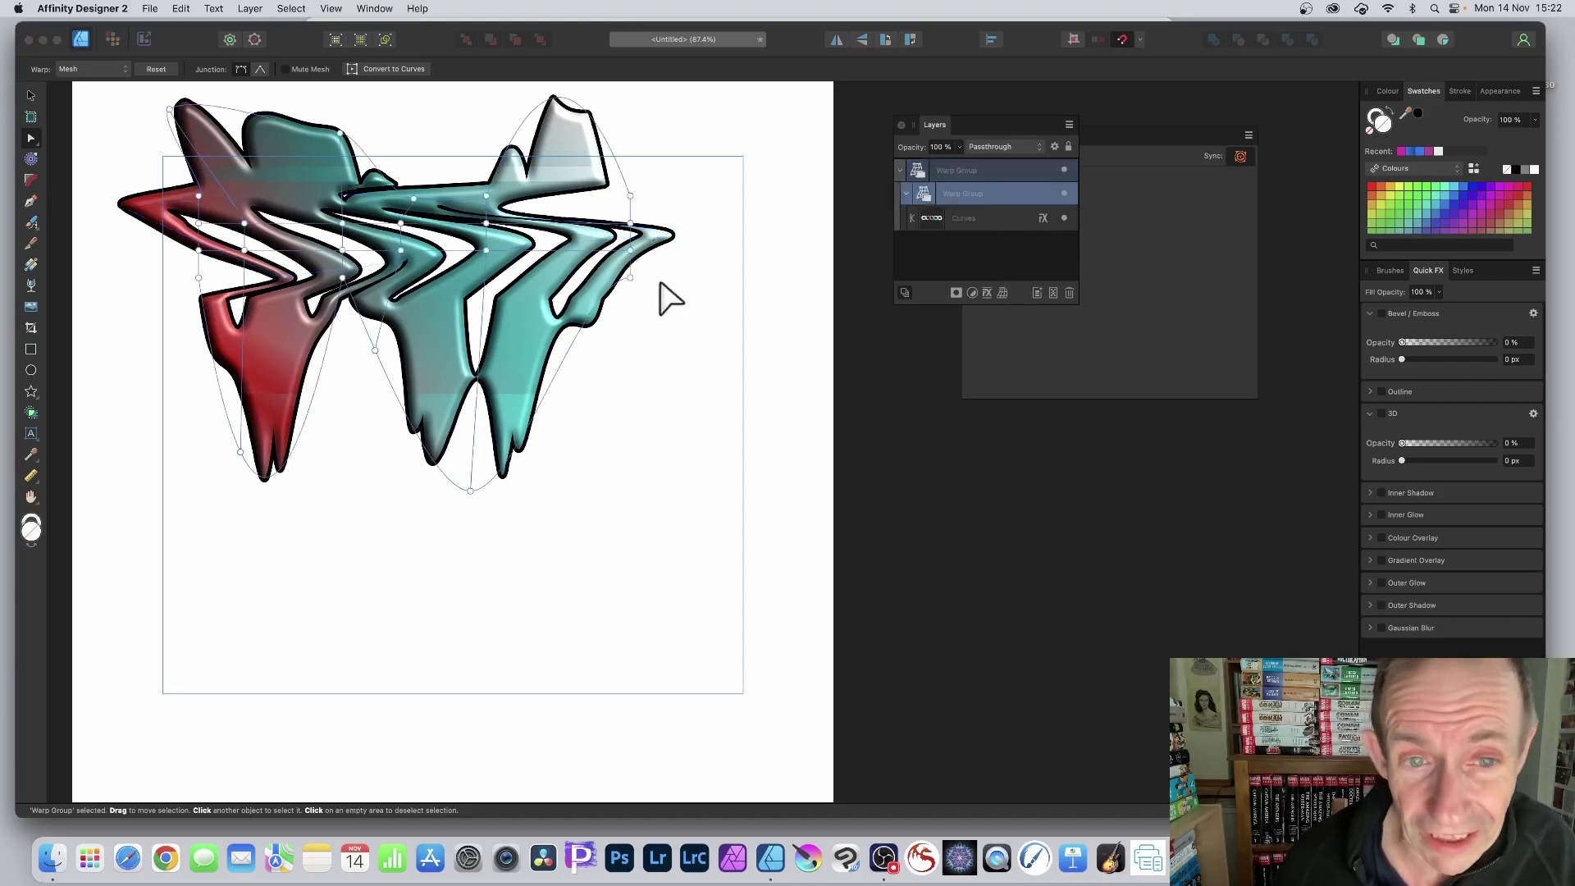
{"action": "left_click_drag", "start_coordinate": [630, 277], "coordinate": [645, 447]}
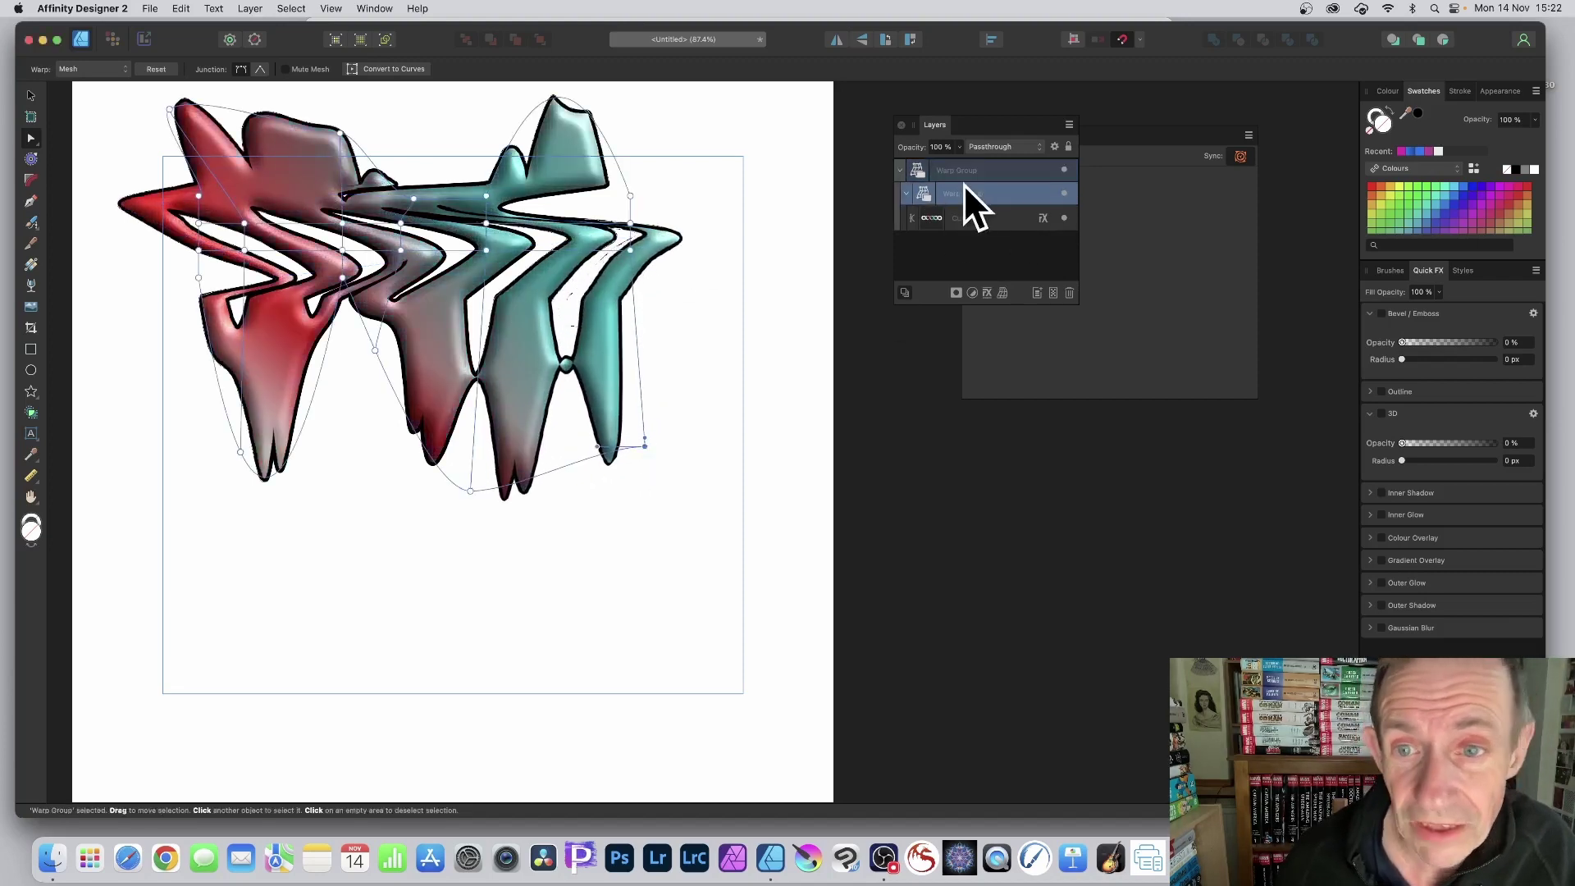
{"action": "left_click", "coordinate": [974, 216]}
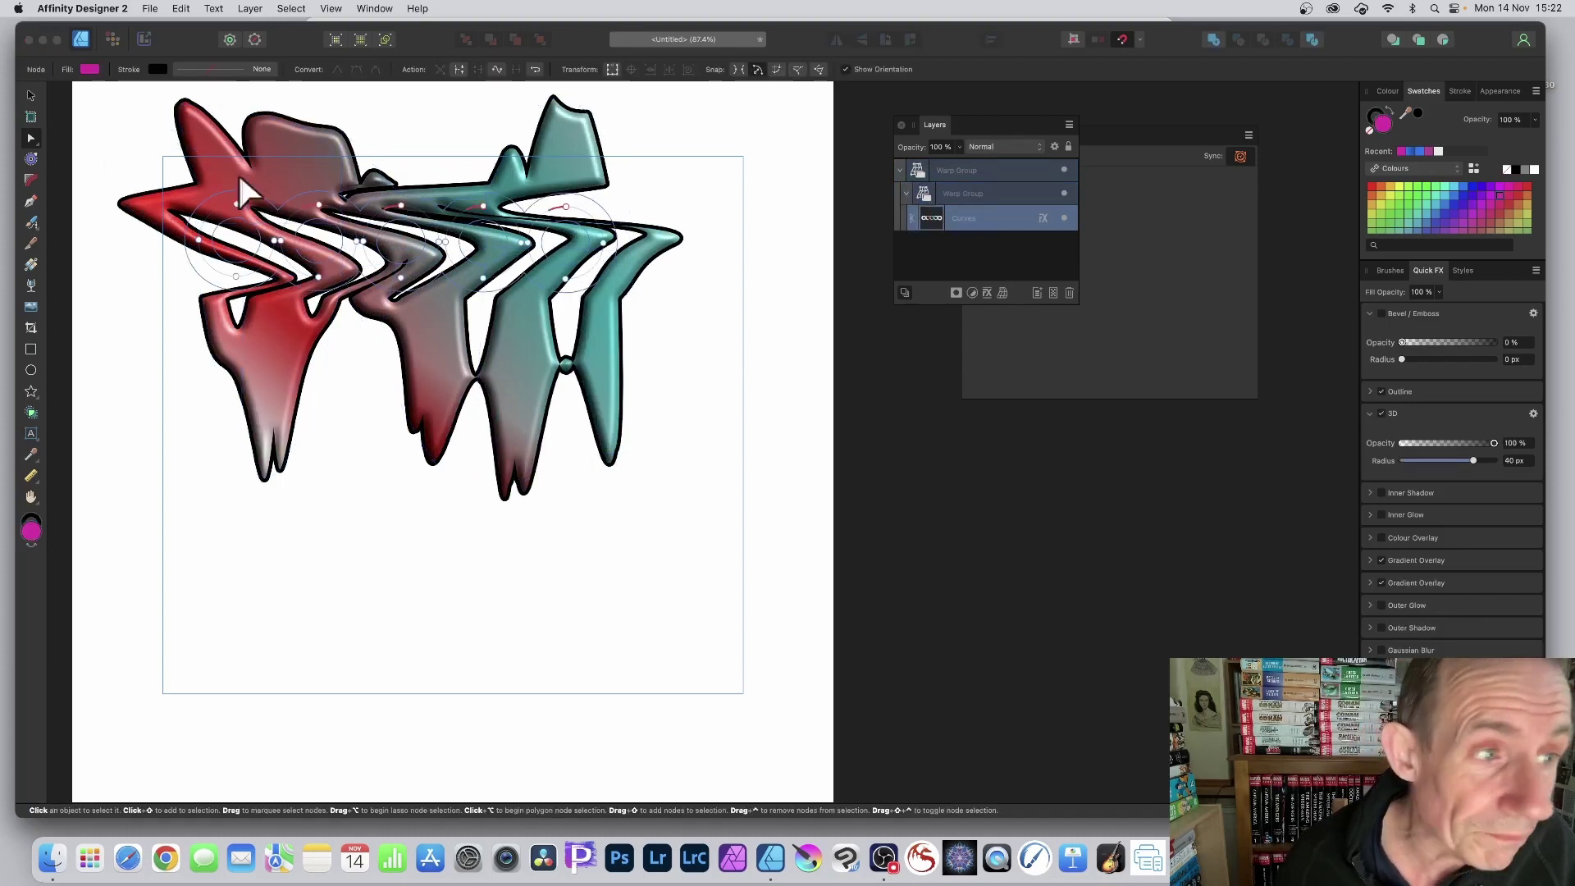
{"action": "left_click", "coordinate": [32, 96]}
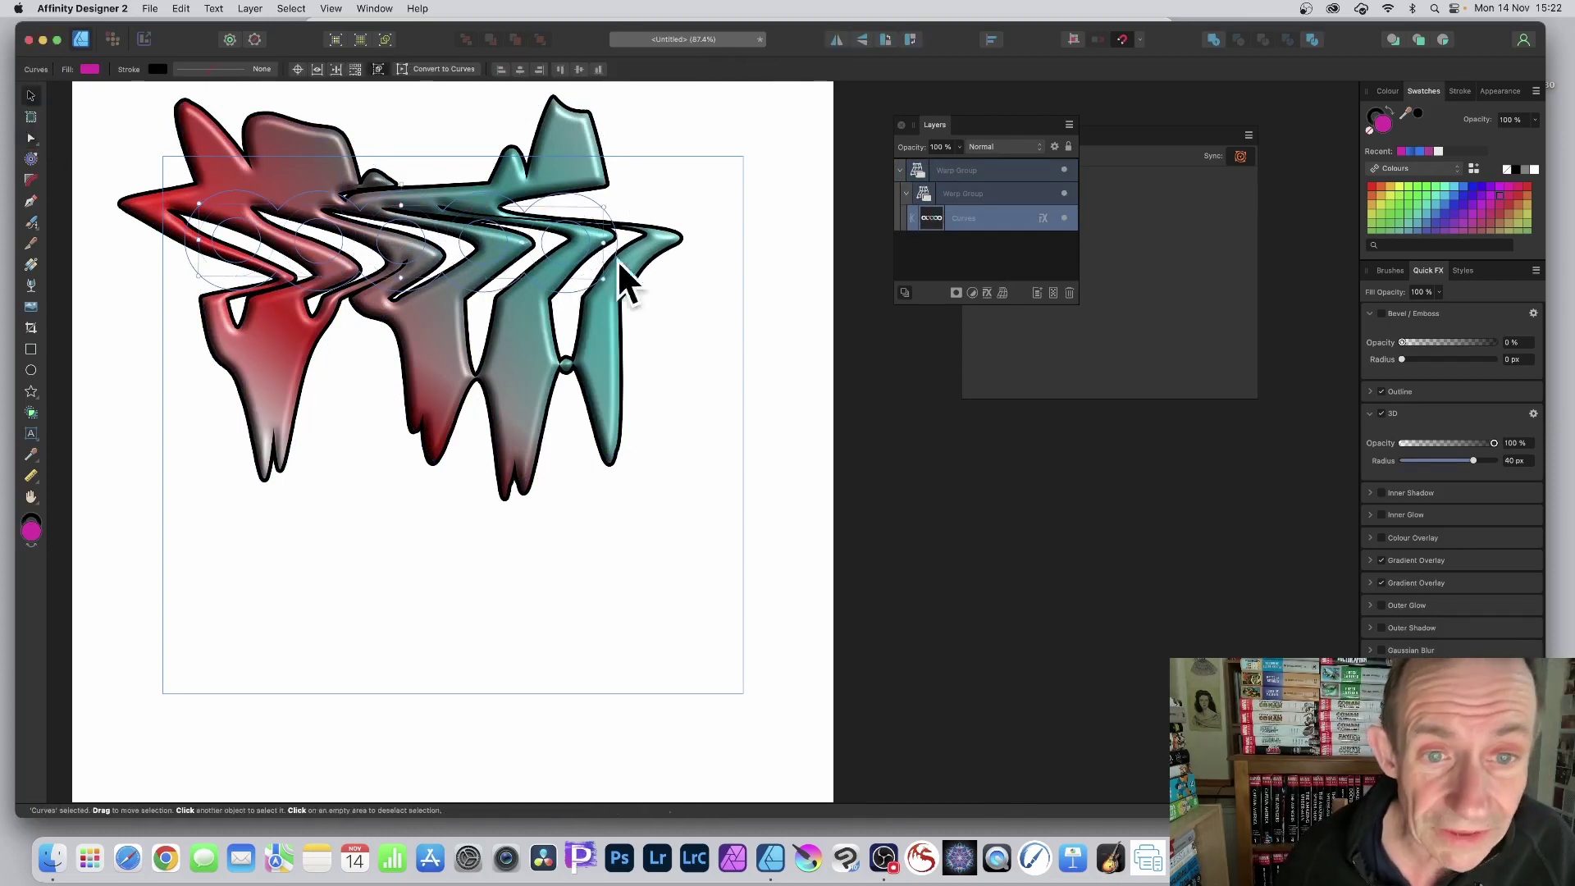
{"action": "left_click_drag", "start_coordinate": [616, 289], "coordinate": [563, 478]}
{"action": "left_click_drag", "start_coordinate": [380, 478], "coordinate": [431, 629]}
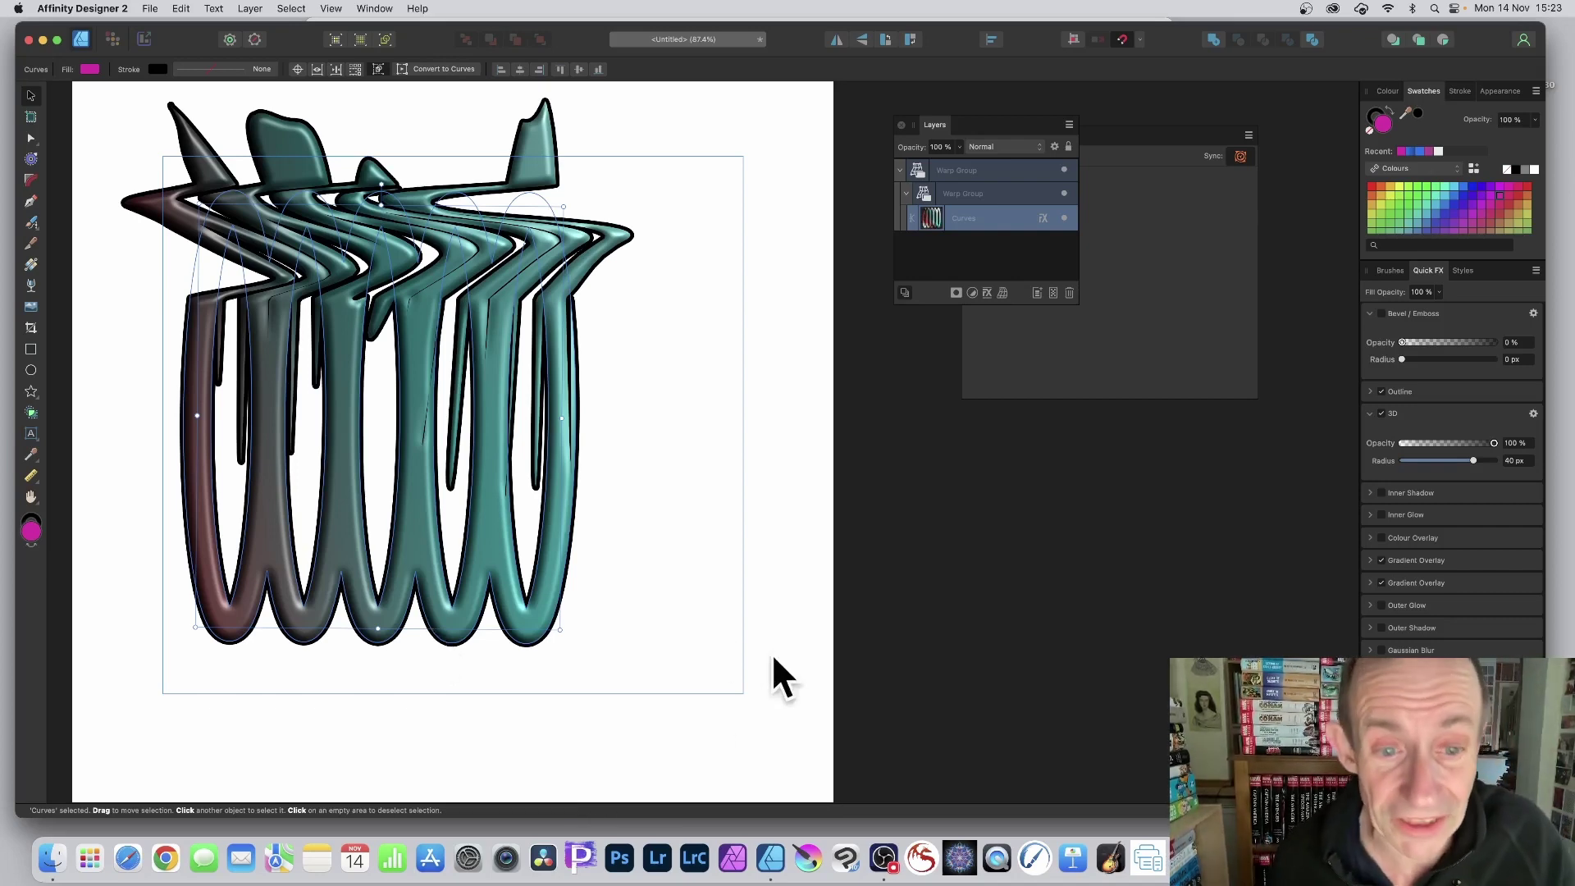
{"action": "left_click_drag", "start_coordinate": [560, 630], "coordinate": [672, 439]}
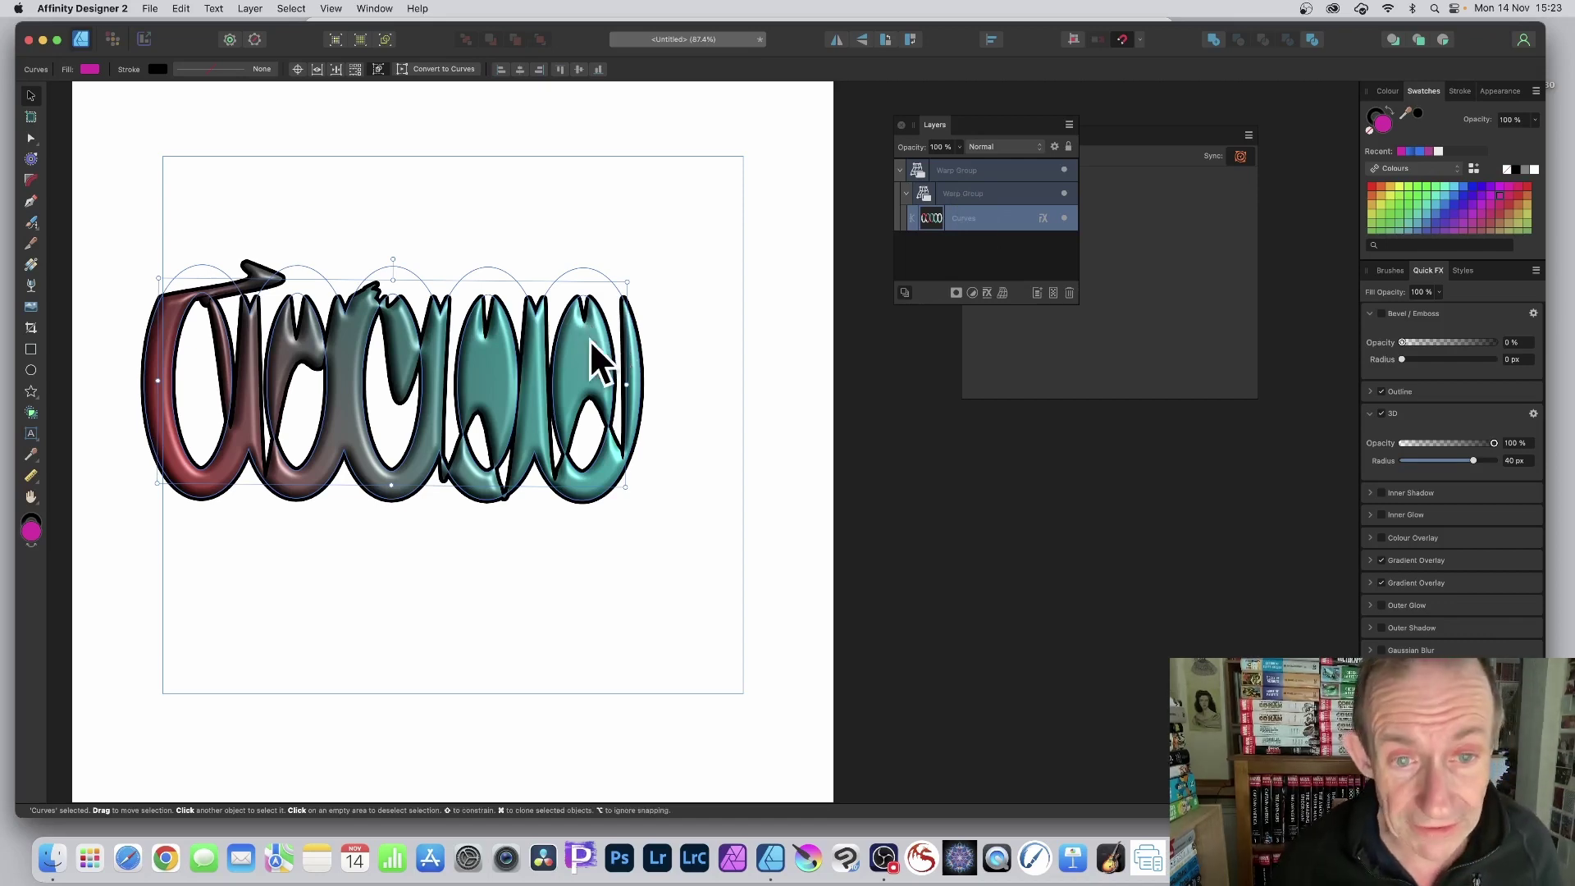
- Clone the ring curves, reposition both copies, and rotate the copy about -63°
{"action": "mouse_move", "coordinate": [589, 338]}
{"action": "left_mouse_down"}
{"action": "mouse_move", "coordinate": [658, 519]}
{"action": "mouse_move", "coordinate": [573, 441]}
{"action": "mouse_move", "coordinate": [584, 426]}
{"action": "left_mouse_up"}
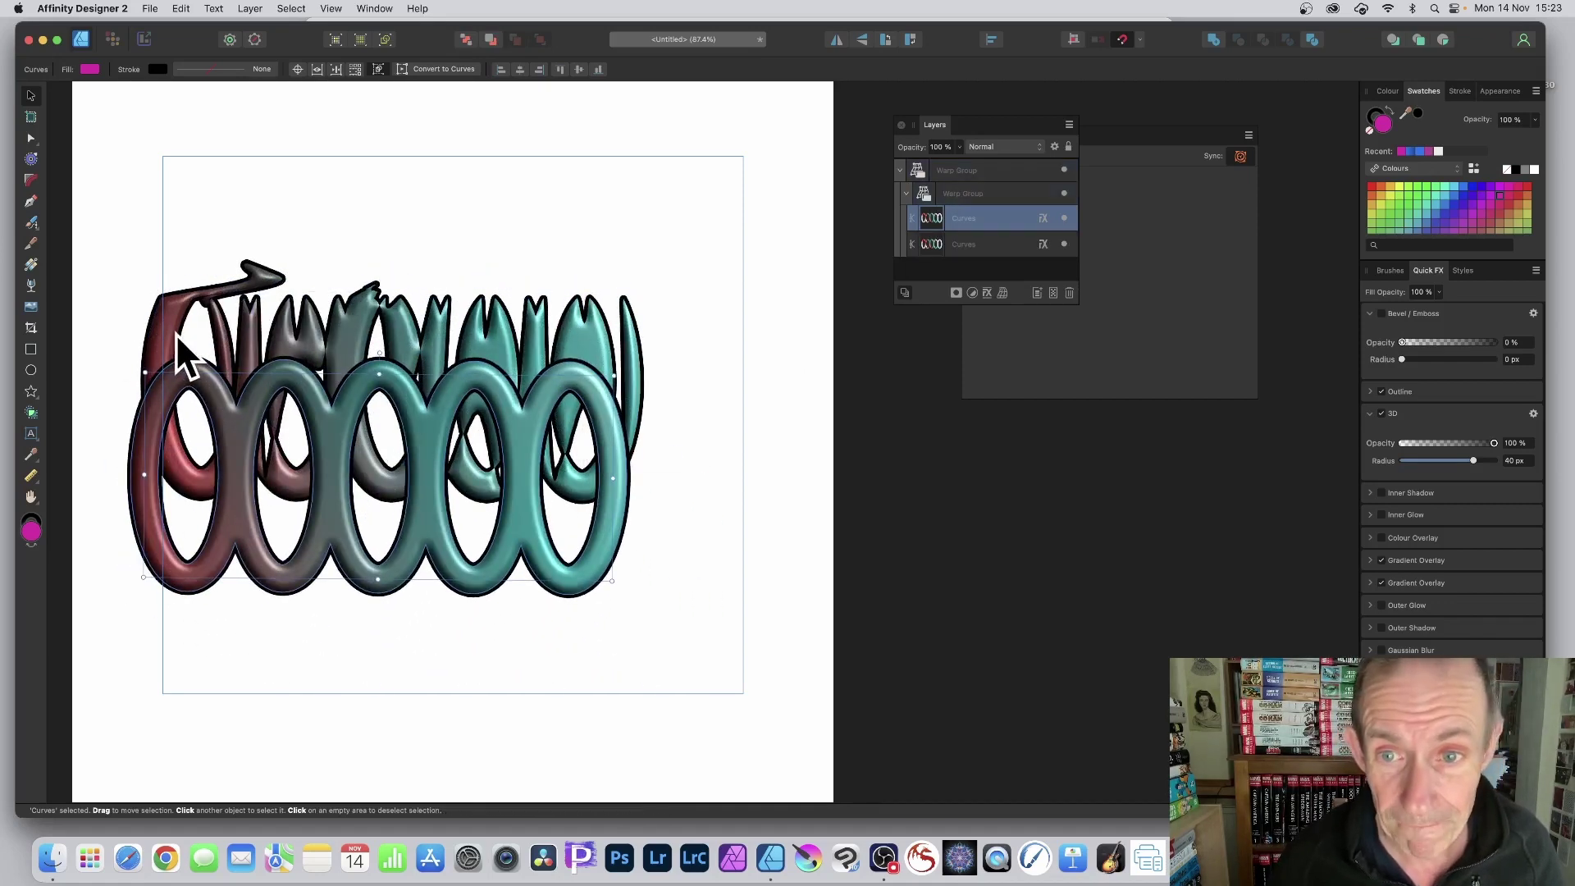
{"action": "left_click", "coordinate": [937, 244]}
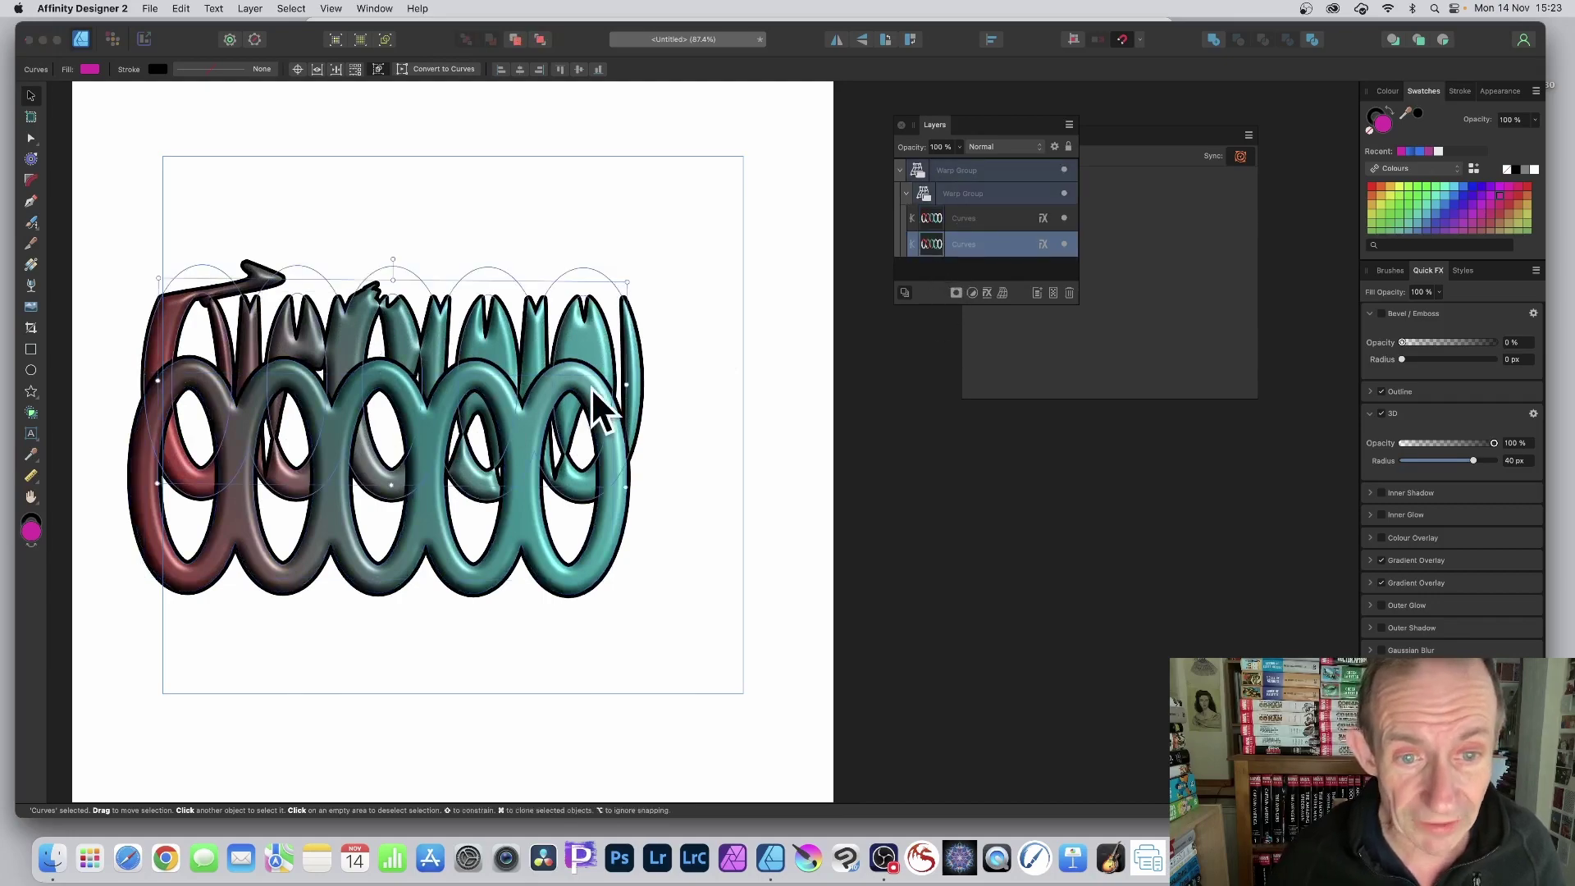
{"action": "left_click_drag", "start_coordinate": [591, 387], "coordinate": [535, 451]}
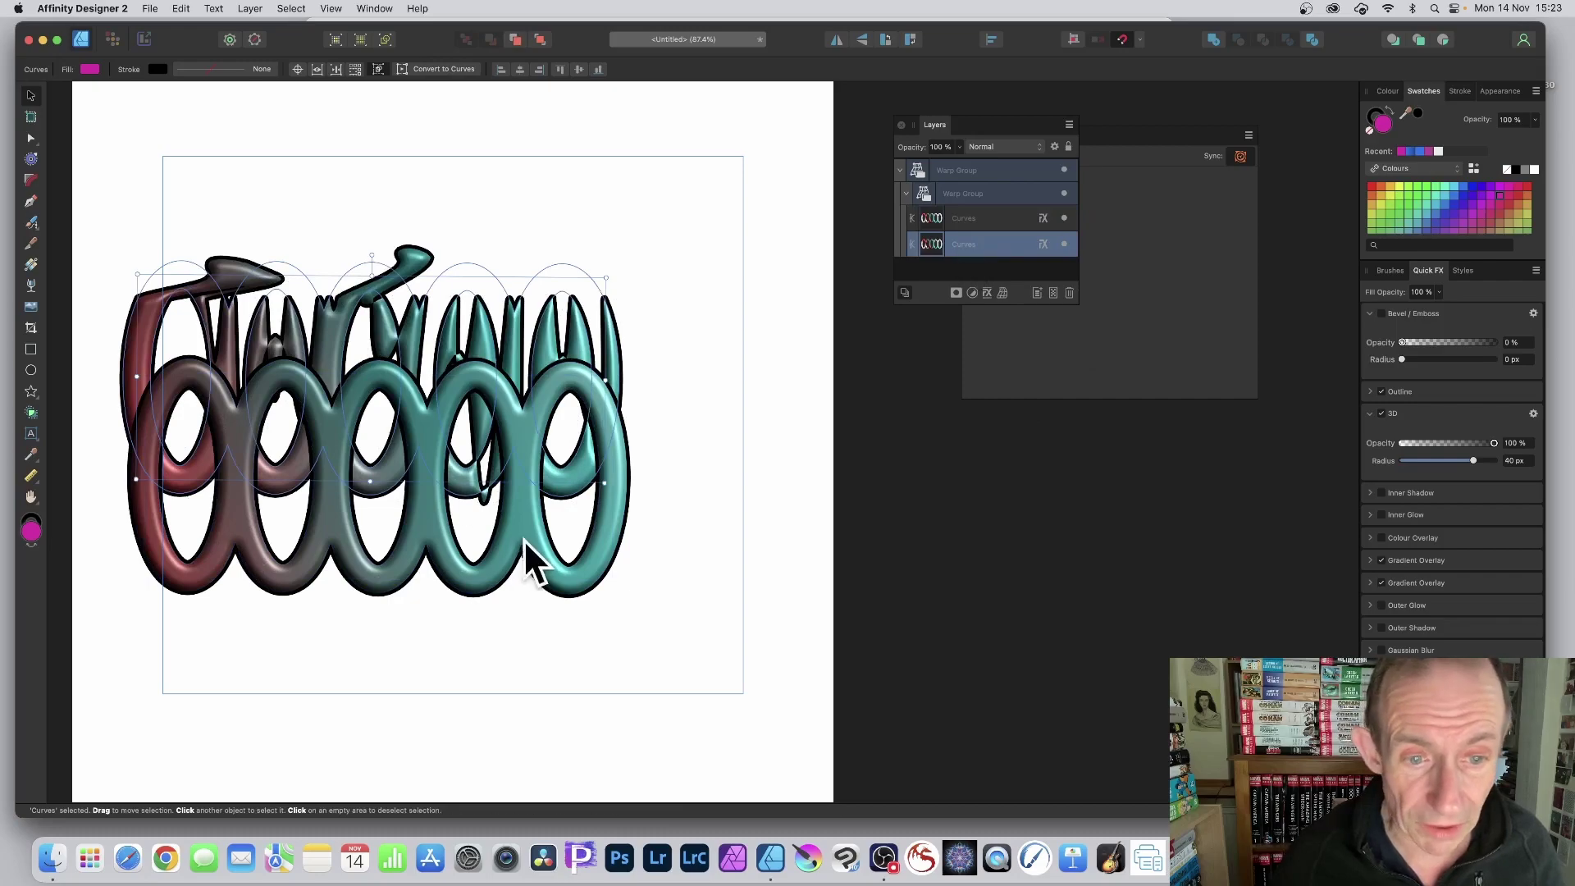
{"action": "left_click_drag", "start_coordinate": [522, 544], "coordinate": [587, 320]}
{"action": "left_click_drag", "start_coordinate": [679, 153], "coordinate": [574, 312]}
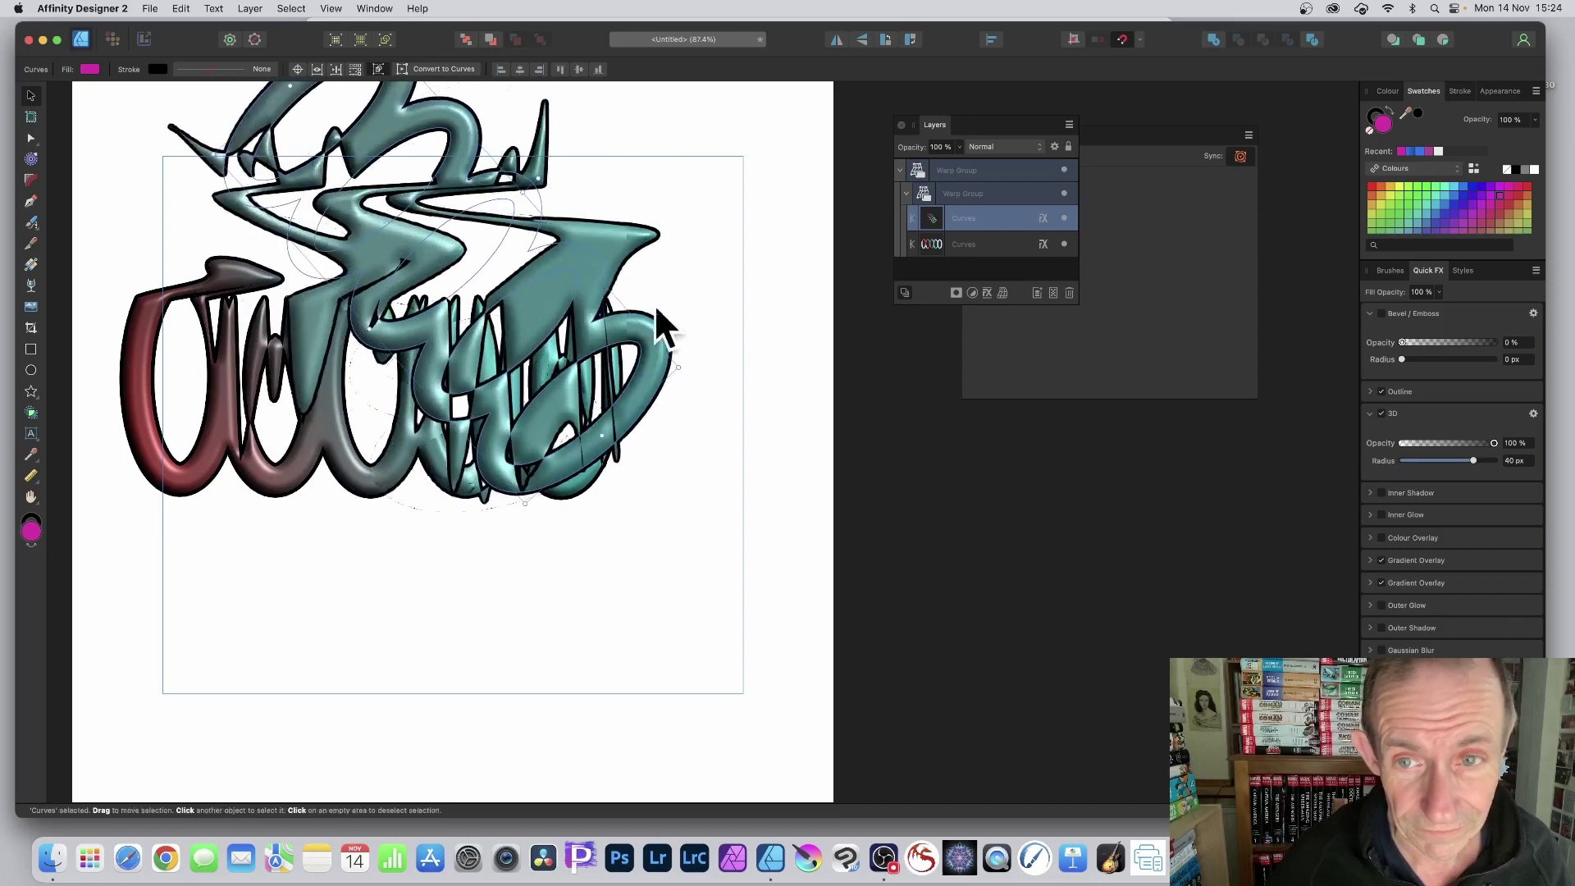
- Stretch the rotated copy lower via the warp's bottom node and thin its outline to 6.2 px
{"action": "left_click_drag", "start_coordinate": [525, 503], "coordinate": [527, 556]}
{"action": "left_click", "coordinate": [1041, 218]}
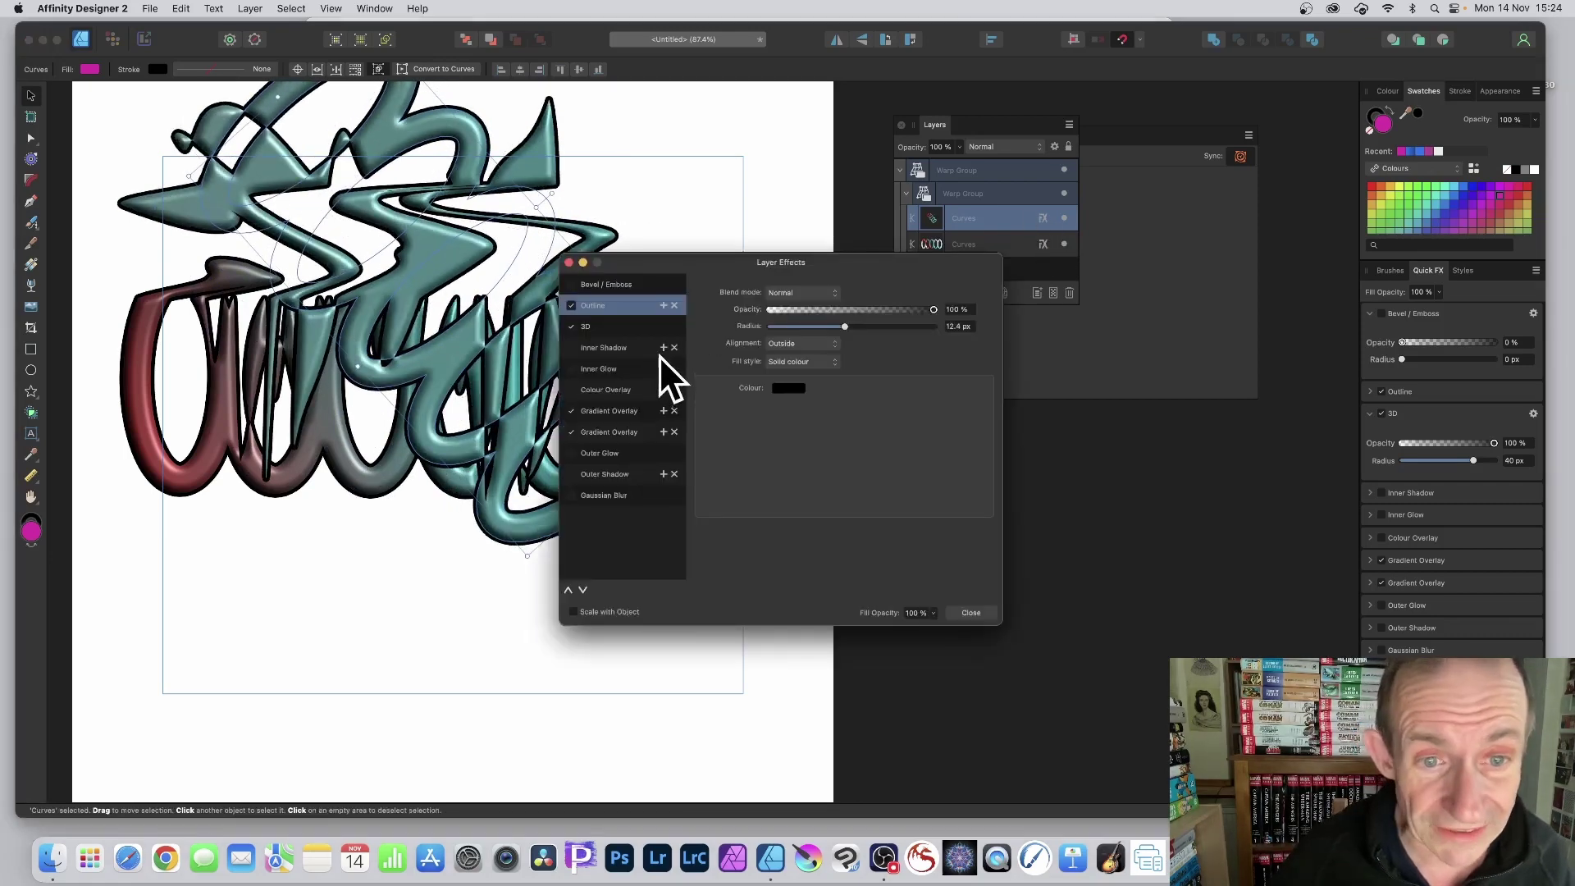
{"action": "left_click", "coordinate": [573, 327]}
{"action": "left_click", "coordinate": [573, 327]}
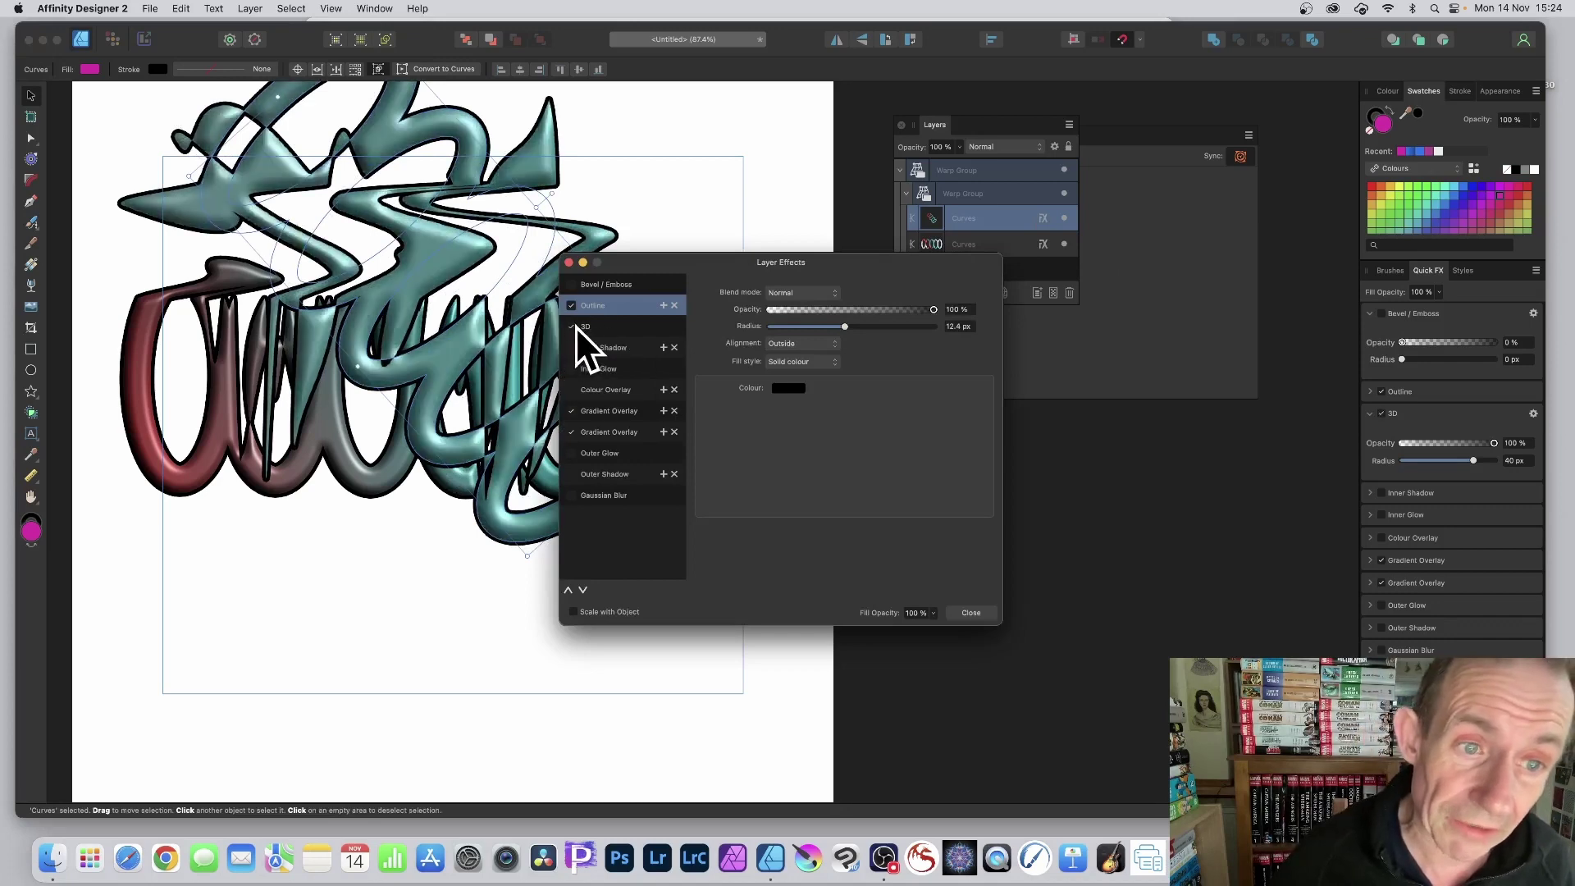
{"action": "left_click", "coordinate": [580, 326]}
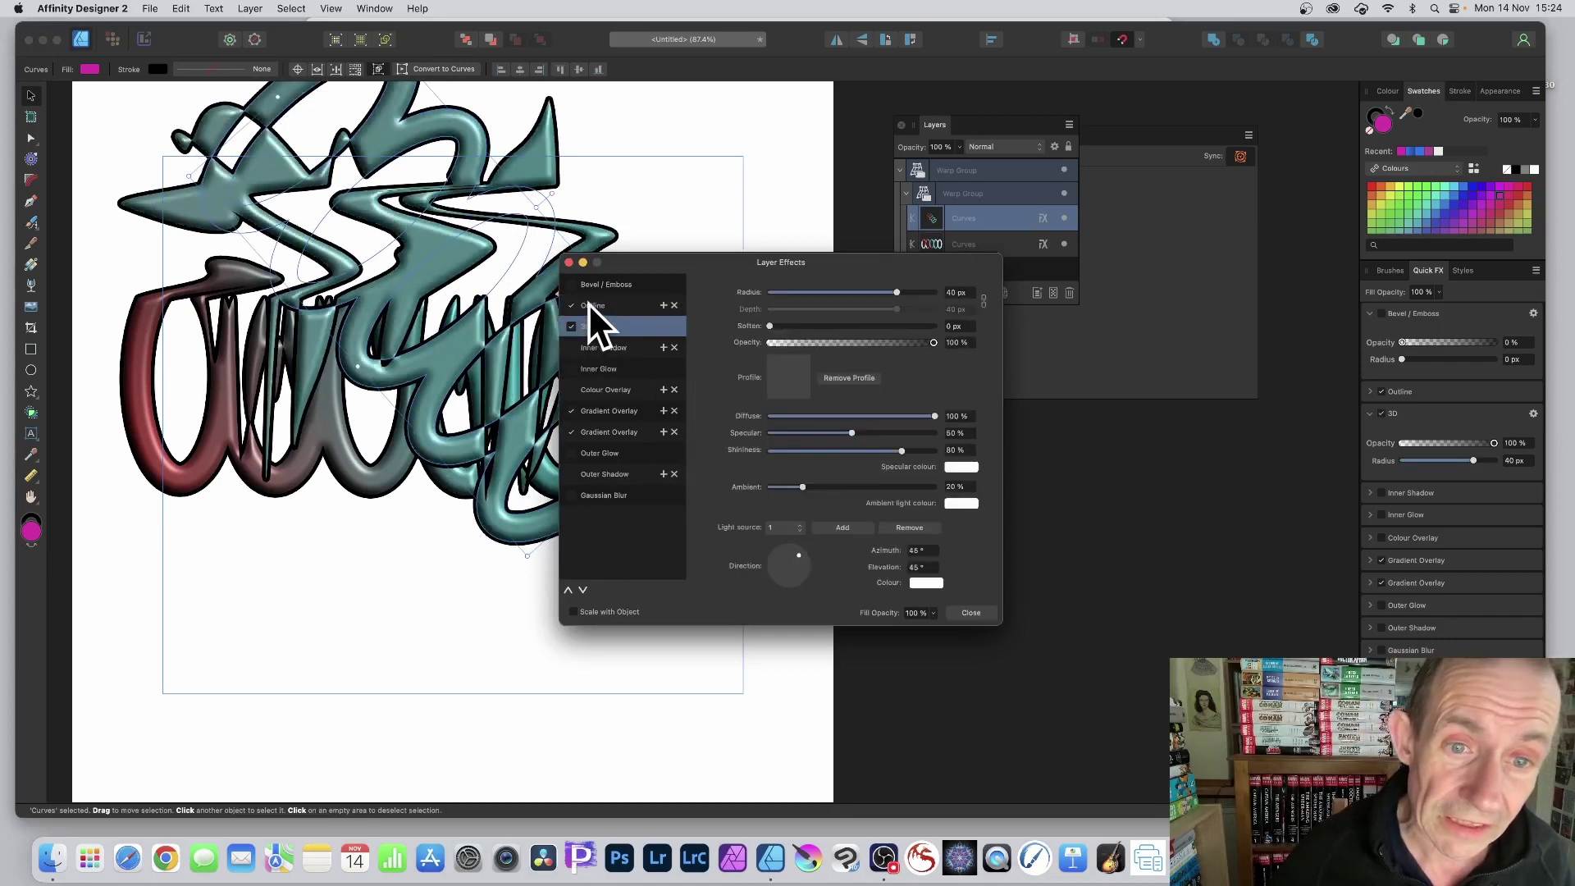
{"action": "left_click", "coordinate": [632, 305]}
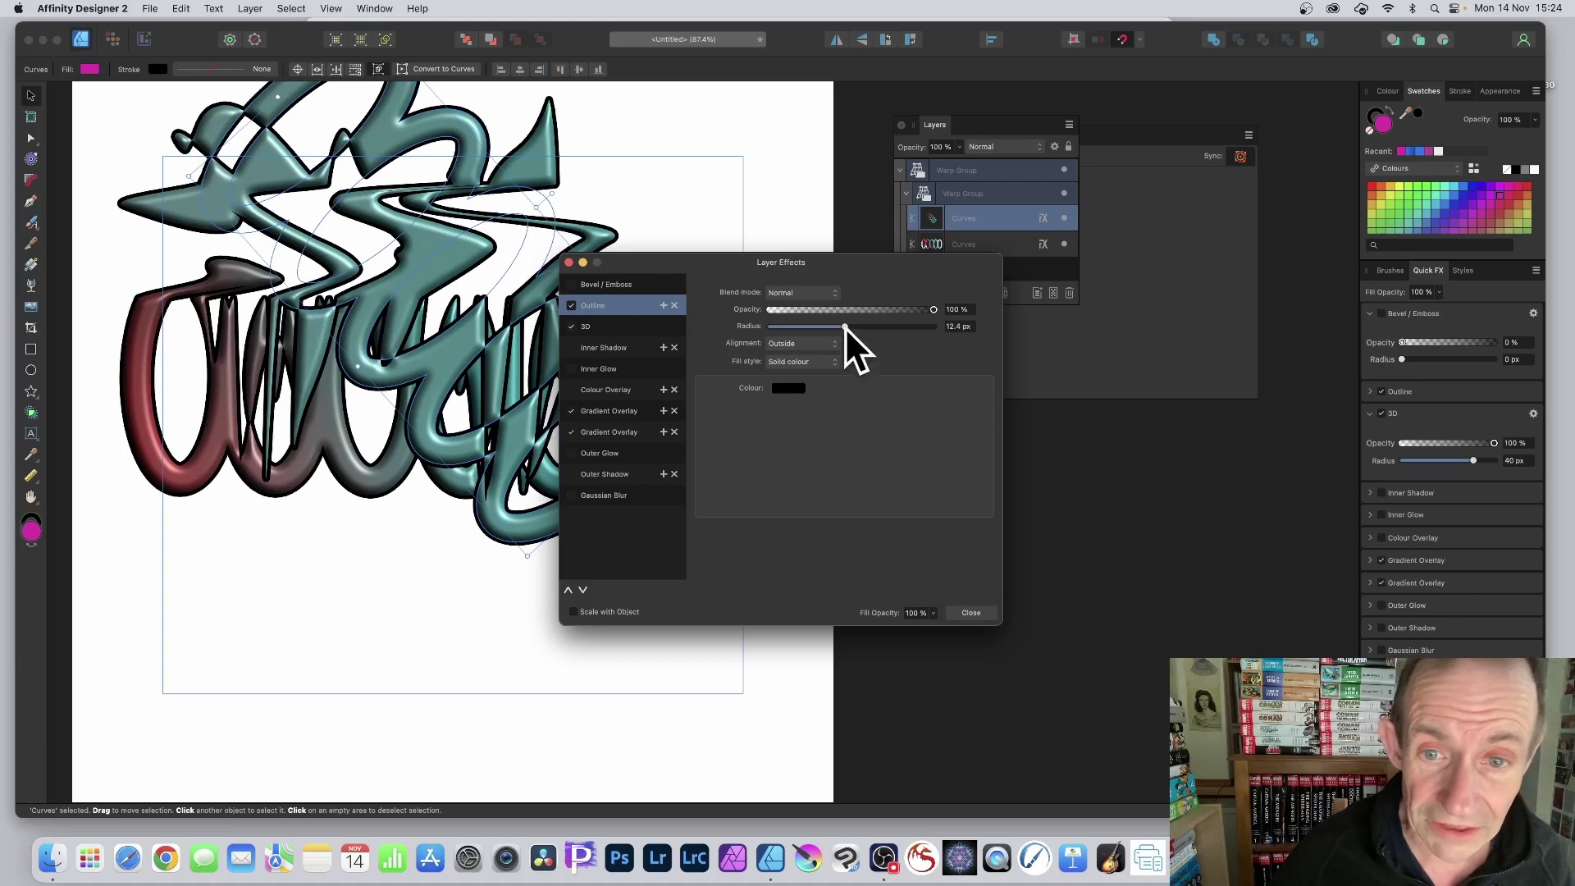
{"action": "left_click_drag", "start_coordinate": [845, 327], "coordinate": [810, 323]}
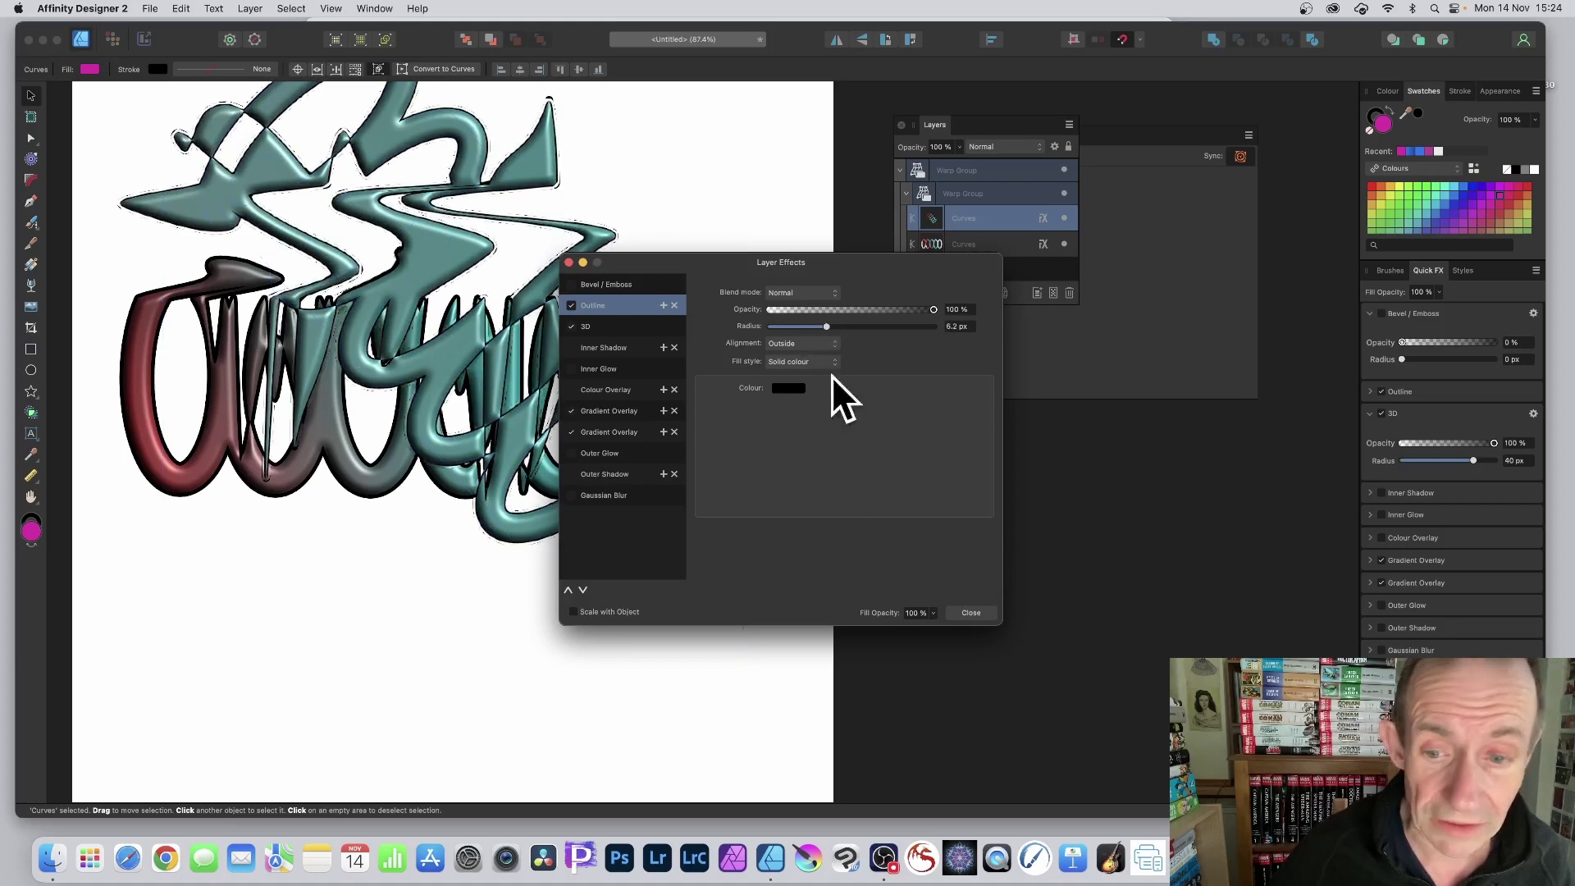
{"action": "left_click", "coordinate": [971, 613]}
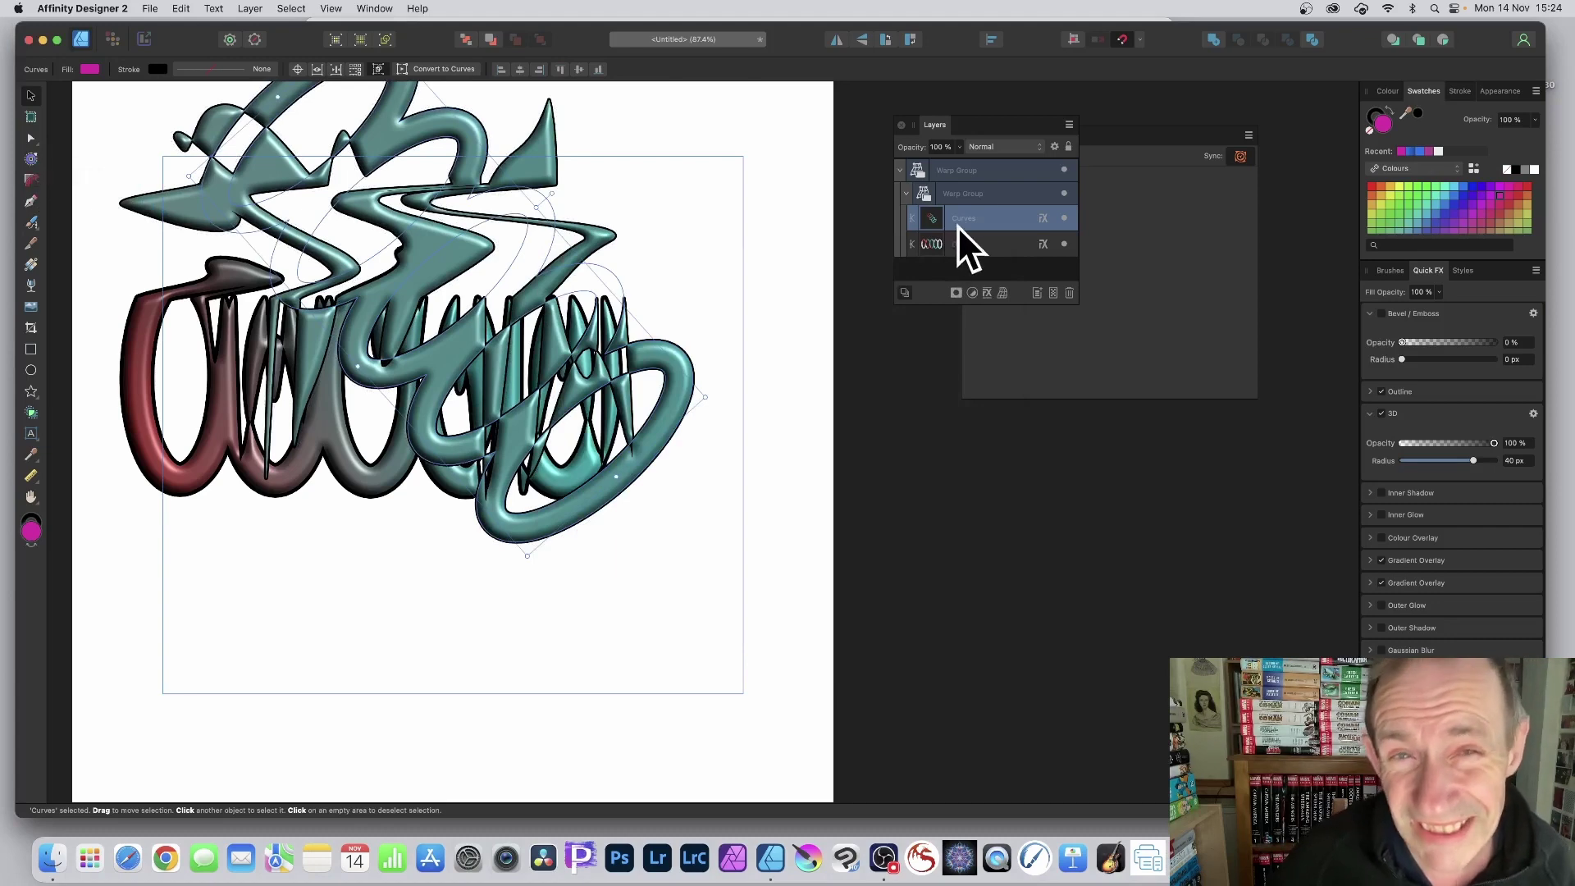
- Give the rotated ring copy a 22.1 px contour with the Contour Tool
{"action": "left_click", "coordinate": [31, 158]}
{"action": "left_click_drag", "start_coordinate": [210, 222], "coordinate": [332, 265]}
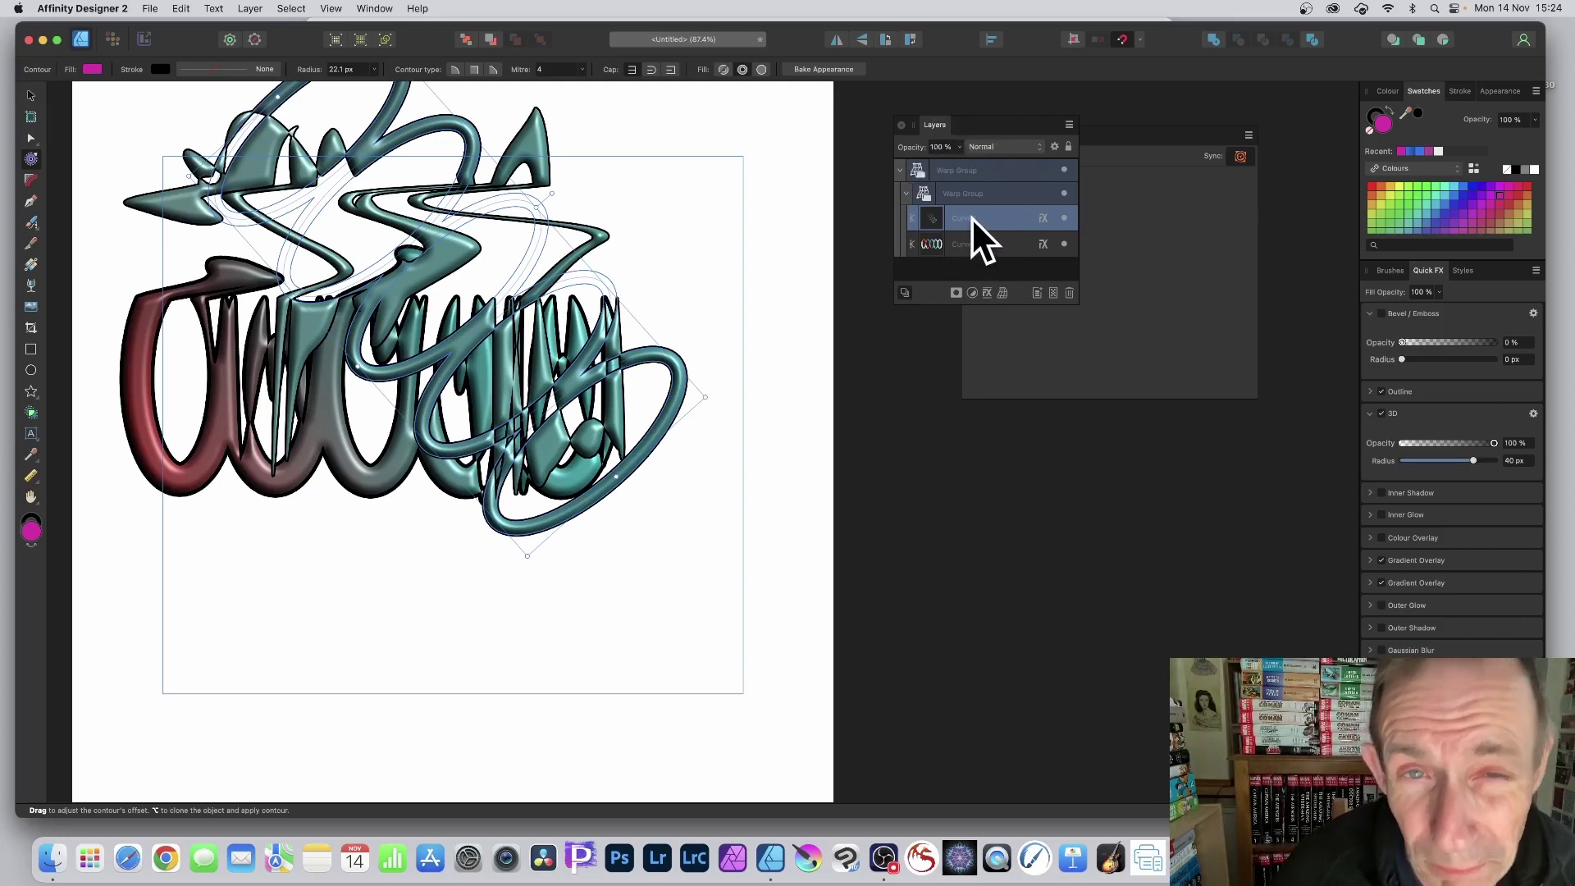
- Set the lettering curves and the inner warp group to the Difference blend mode
{"action": "left_click", "coordinate": [1005, 147]}
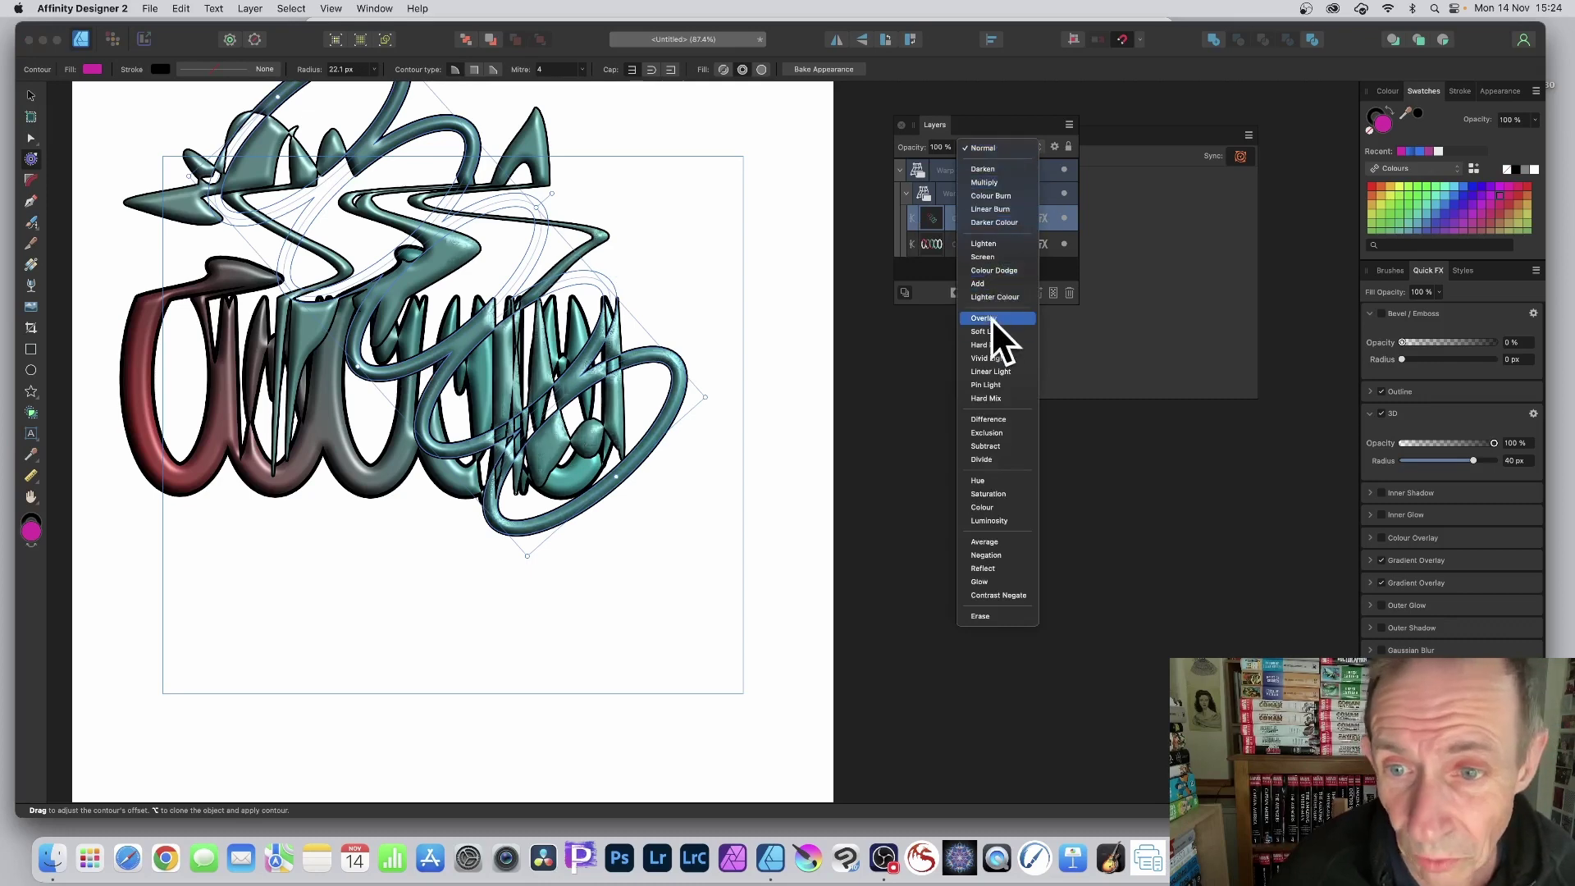
{"action": "left_click", "coordinate": [998, 420]}
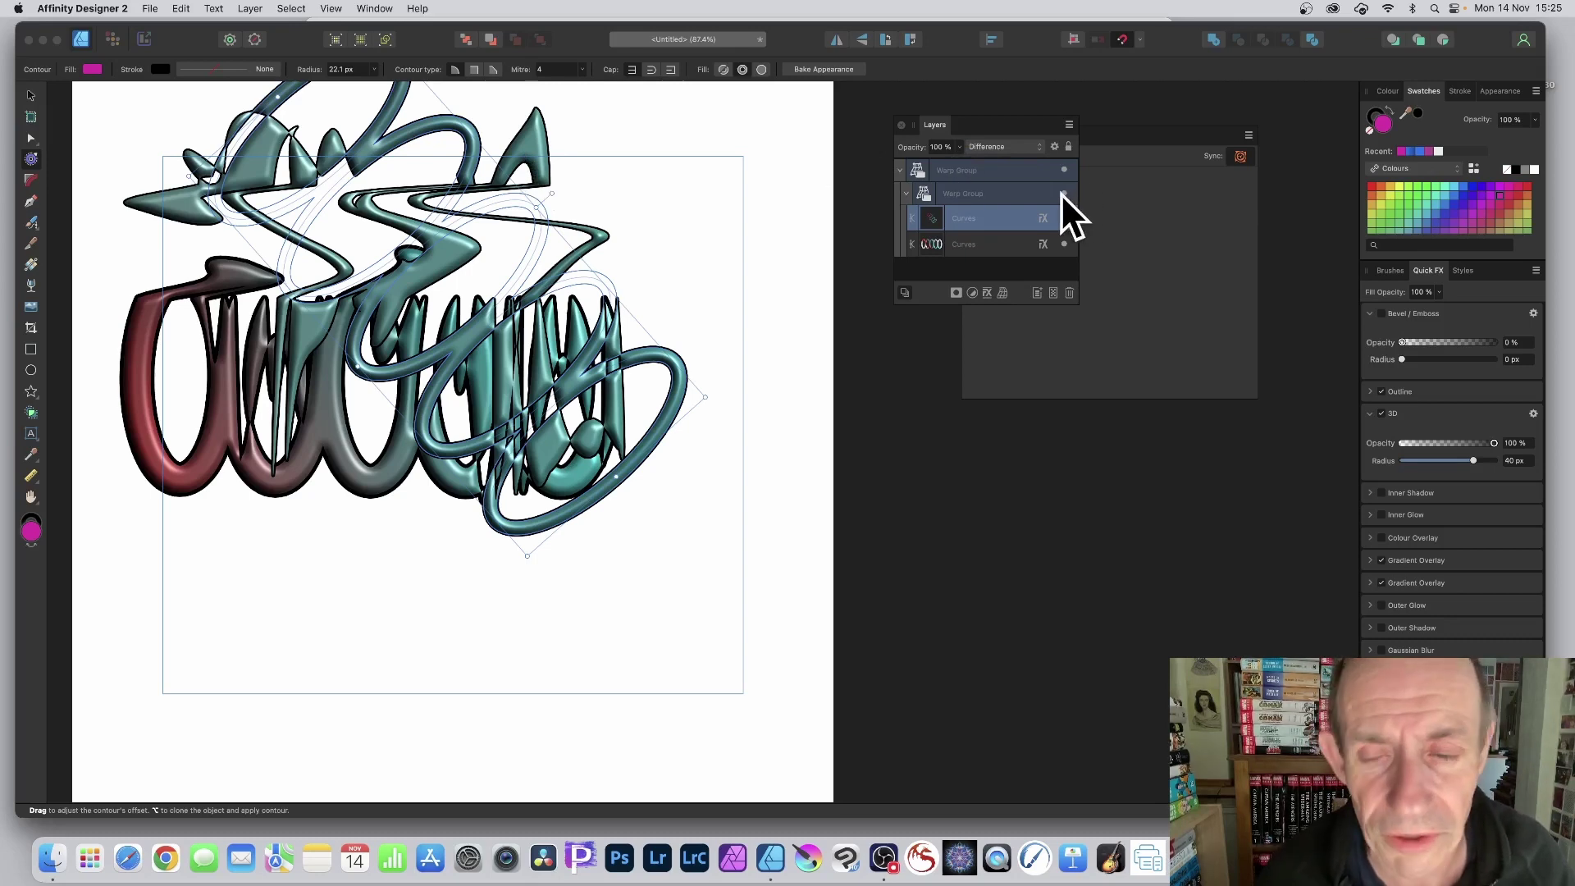
{"action": "left_click", "coordinate": [978, 195]}
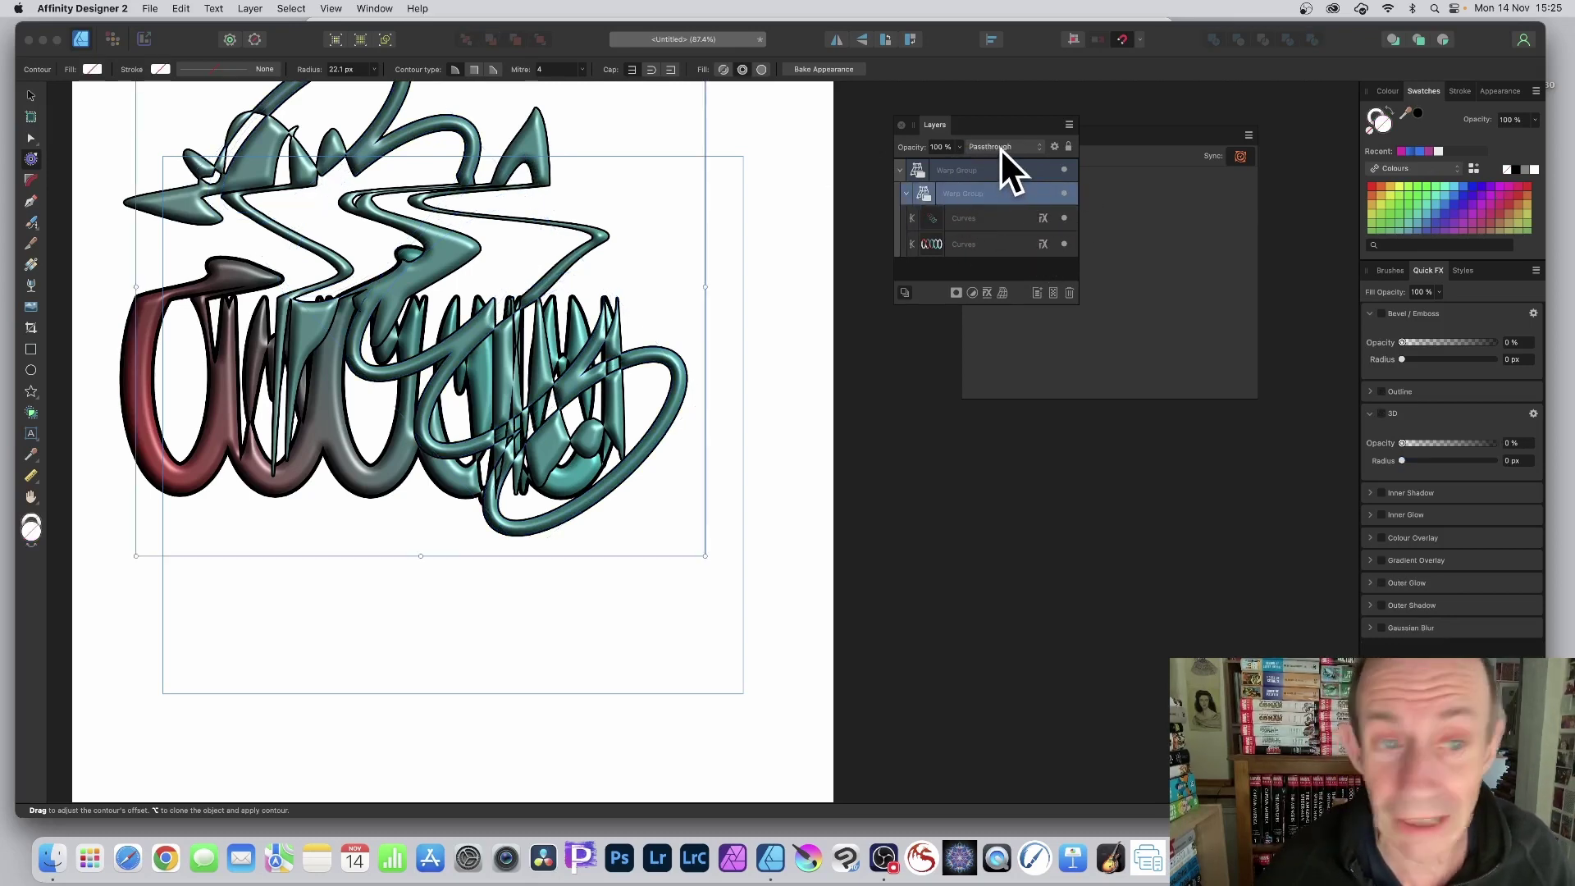
{"action": "left_click", "coordinate": [1001, 148]}
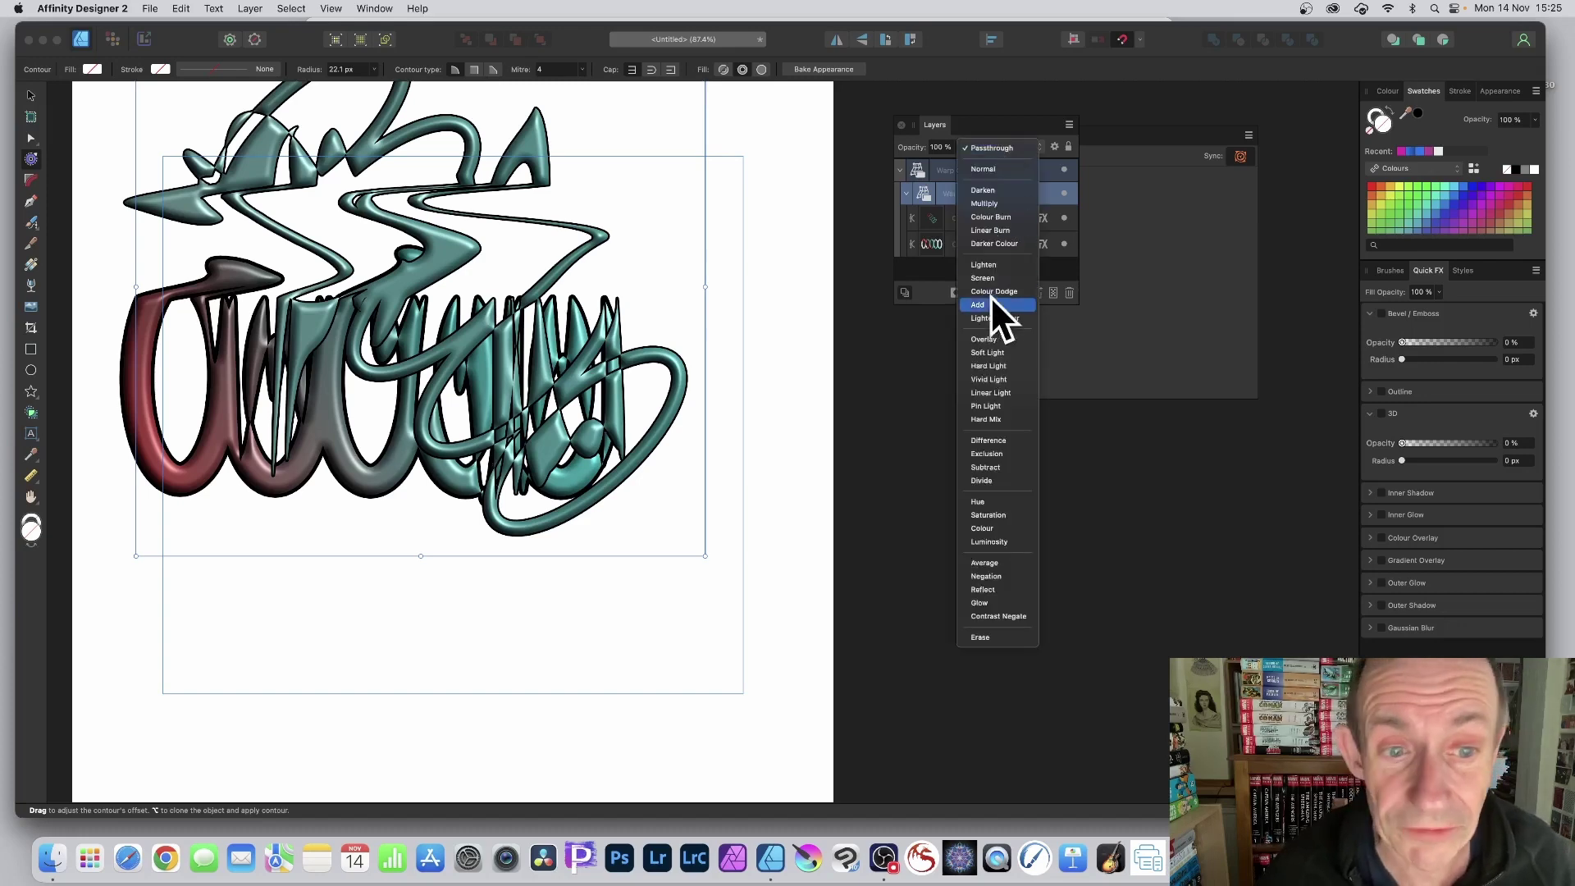
{"action": "left_click", "coordinate": [997, 441]}
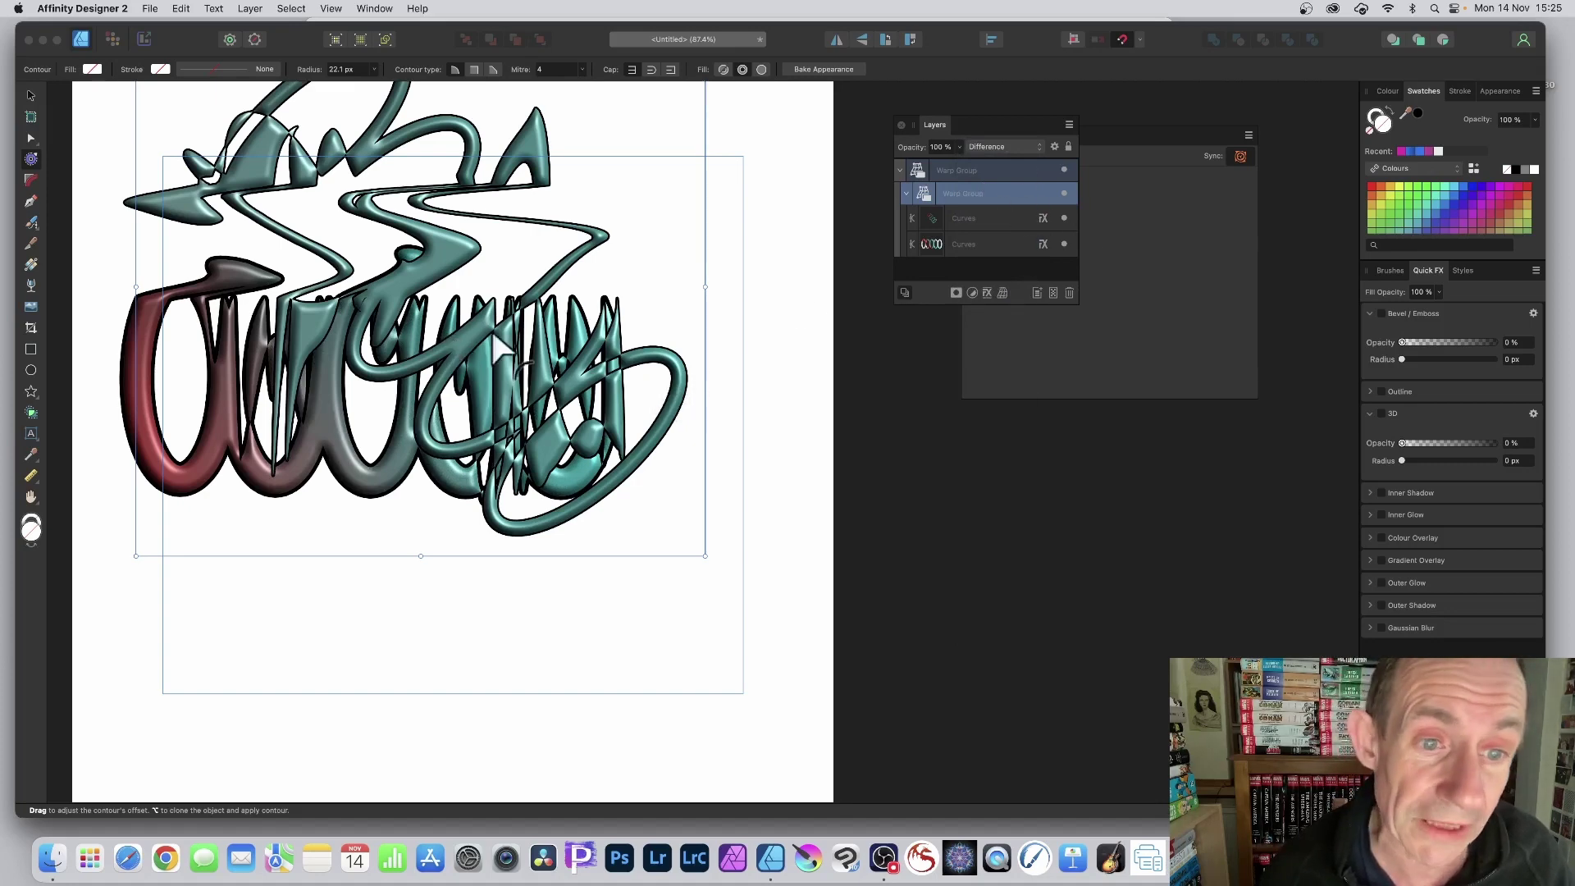
- Switch the inner warp group's blend mode to Passthrough and show the Symbols panel
{"action": "left_click", "coordinate": [972, 169]}
{"action": "left_click", "coordinate": [984, 193]}
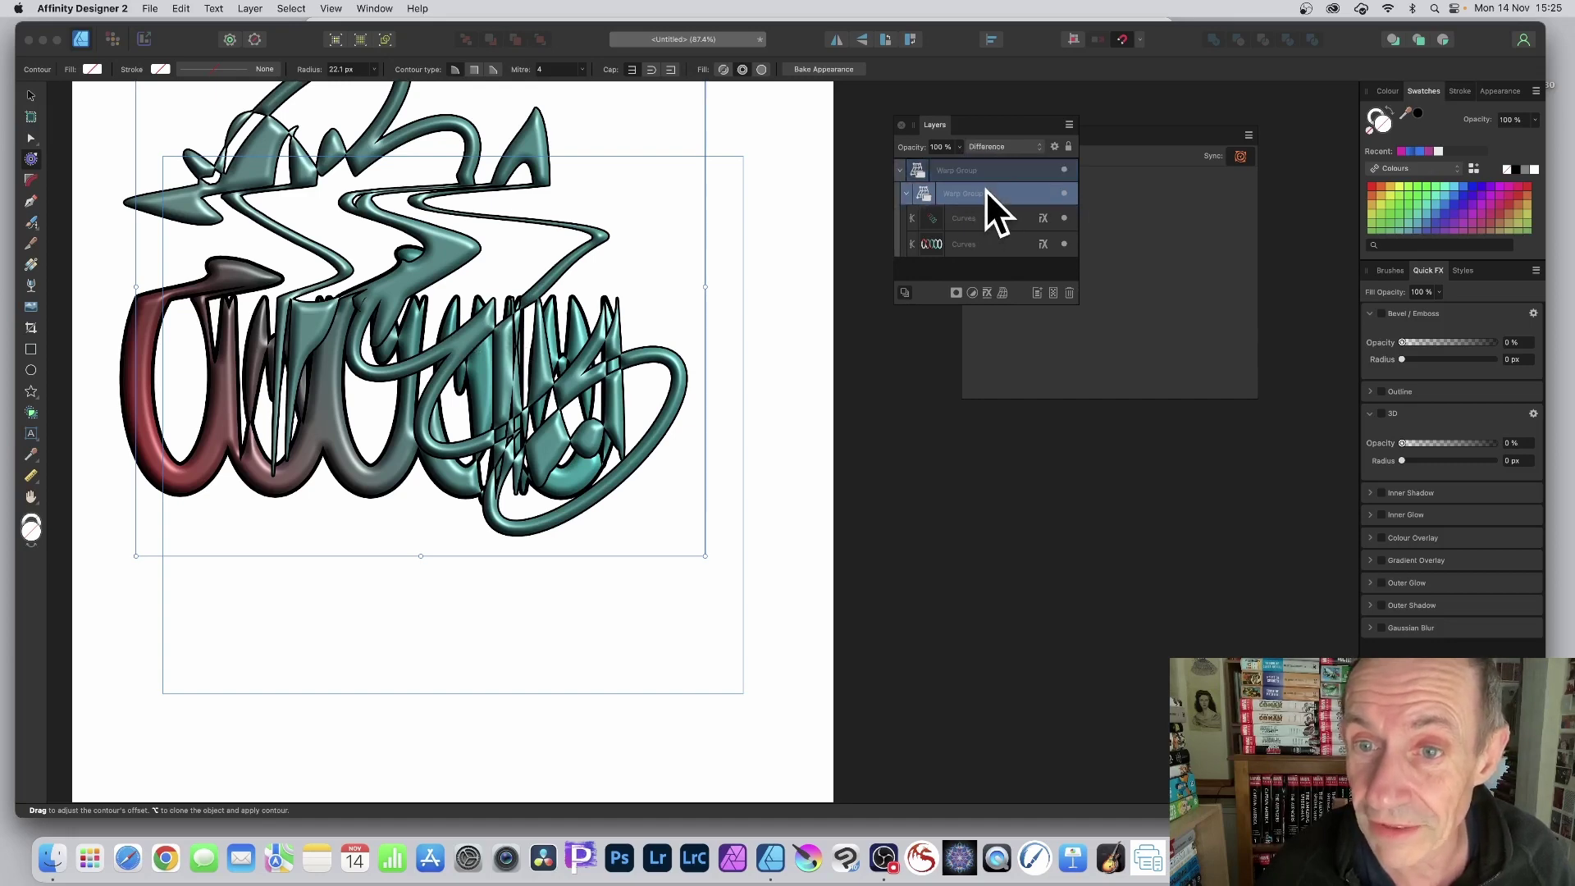
{"action": "left_click", "coordinate": [1002, 146]}
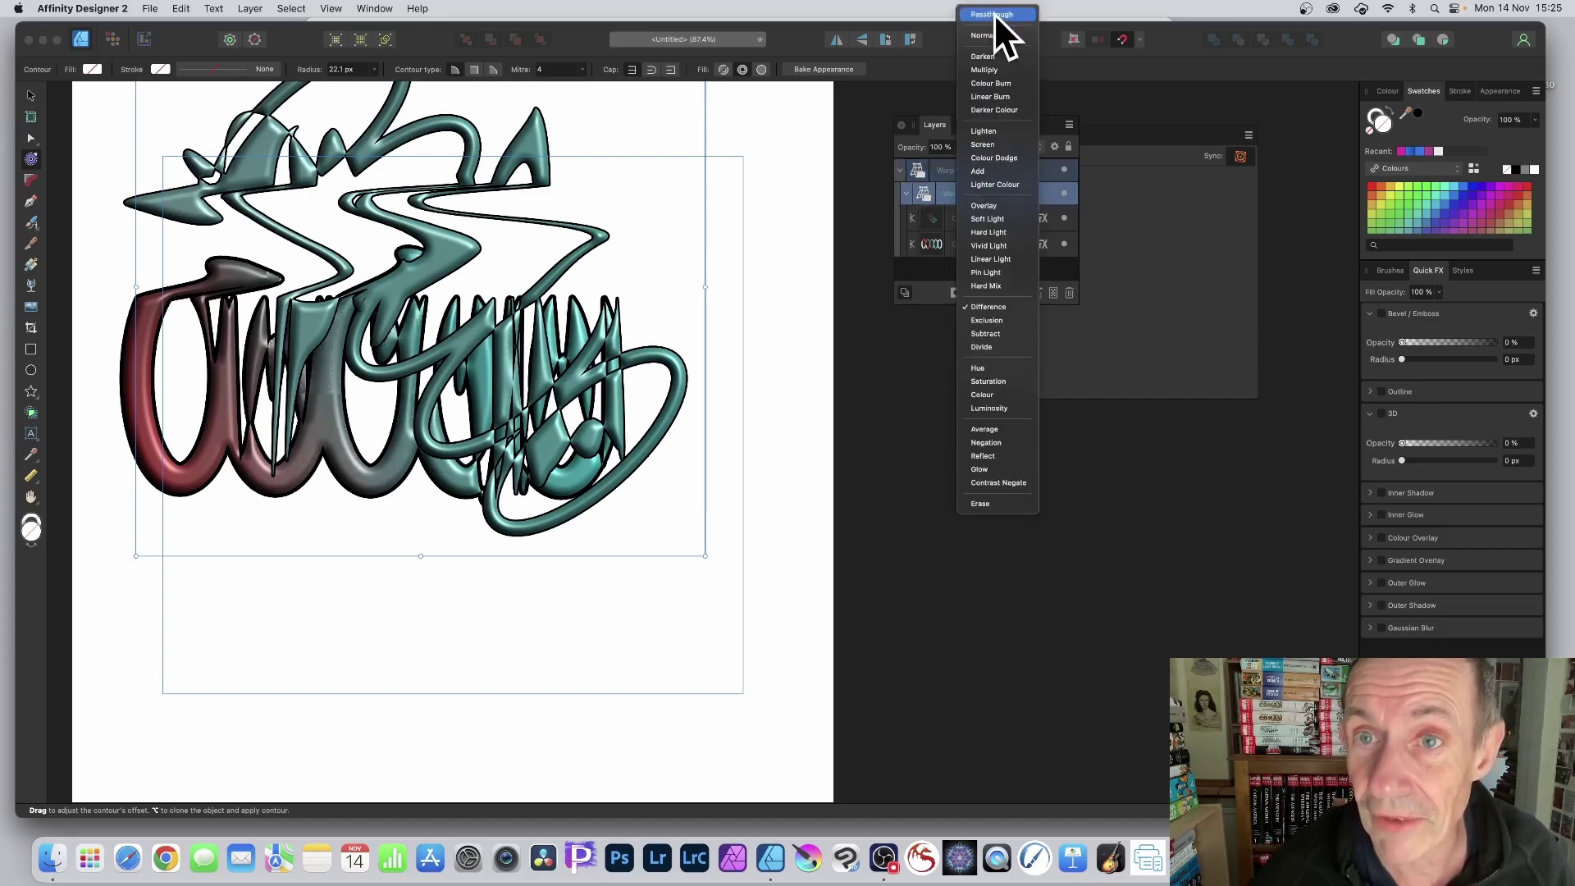
{"action": "left_click", "coordinate": [998, 13]}
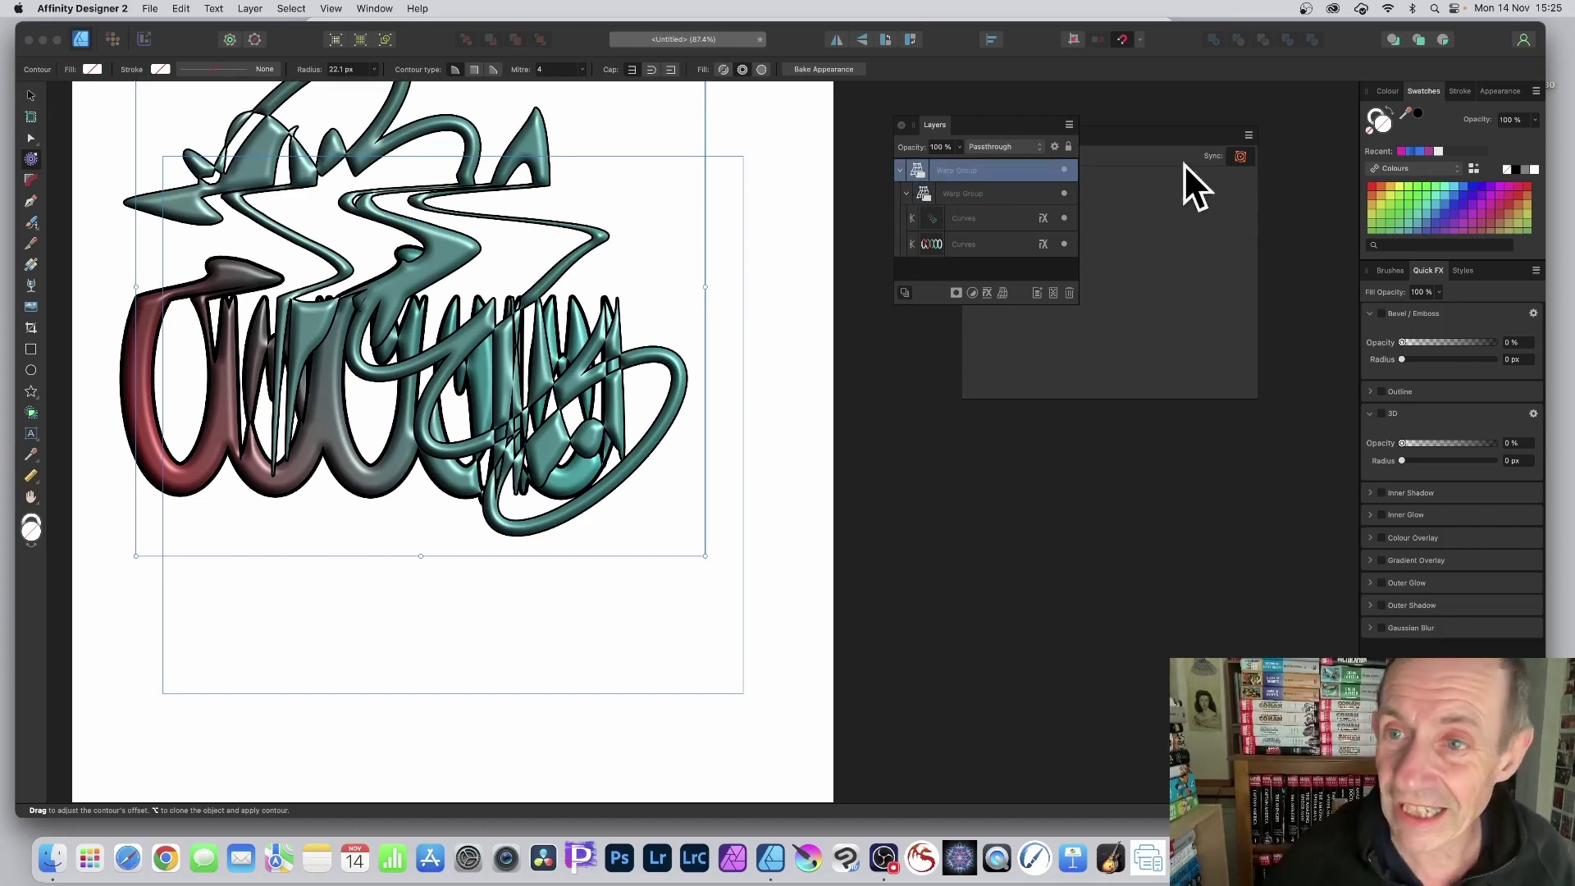
{"action": "left_click", "coordinate": [1104, 140]}
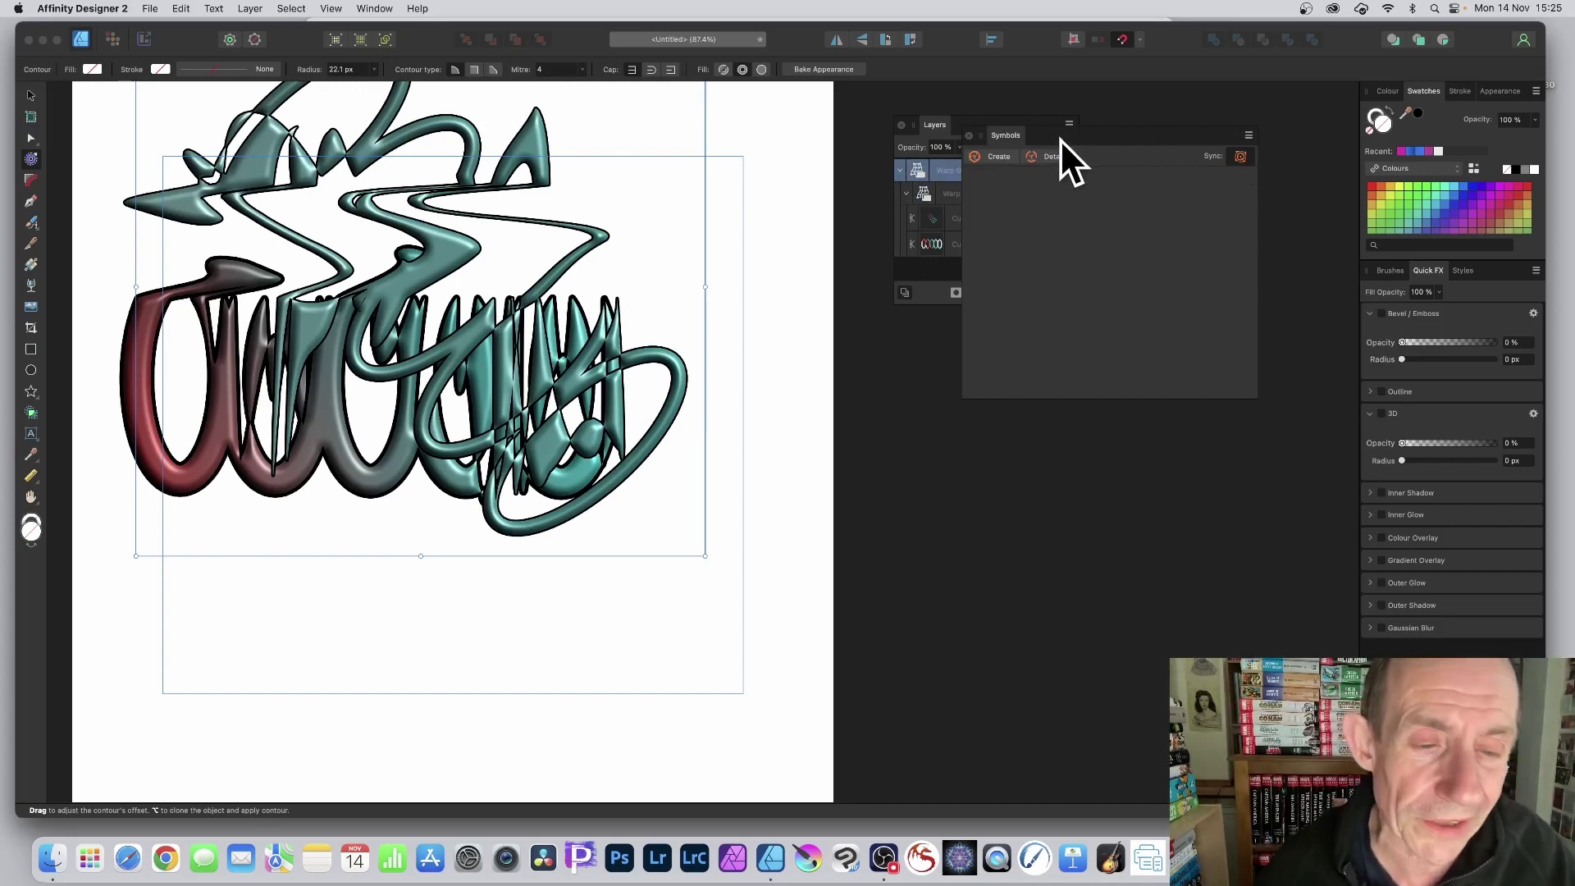
- Create a symbol from the selected Warp Group in the Symbols panel
{"action": "left_click", "coordinate": [941, 171]}
{"action": "left_click", "coordinate": [1164, 143]}
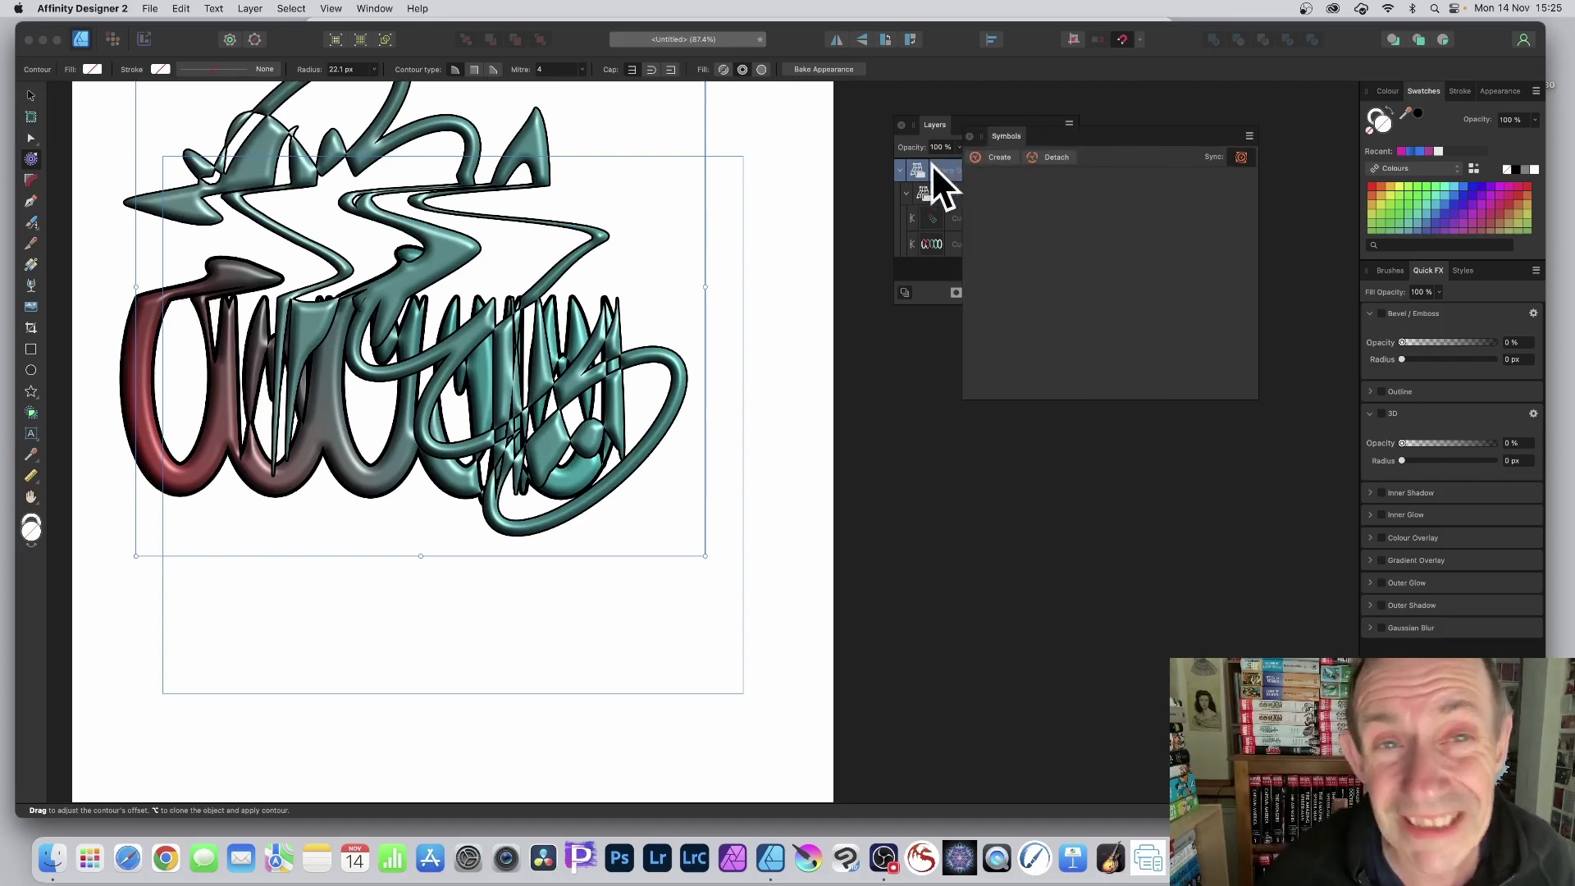
{"action": "left_click", "coordinate": [996, 158]}
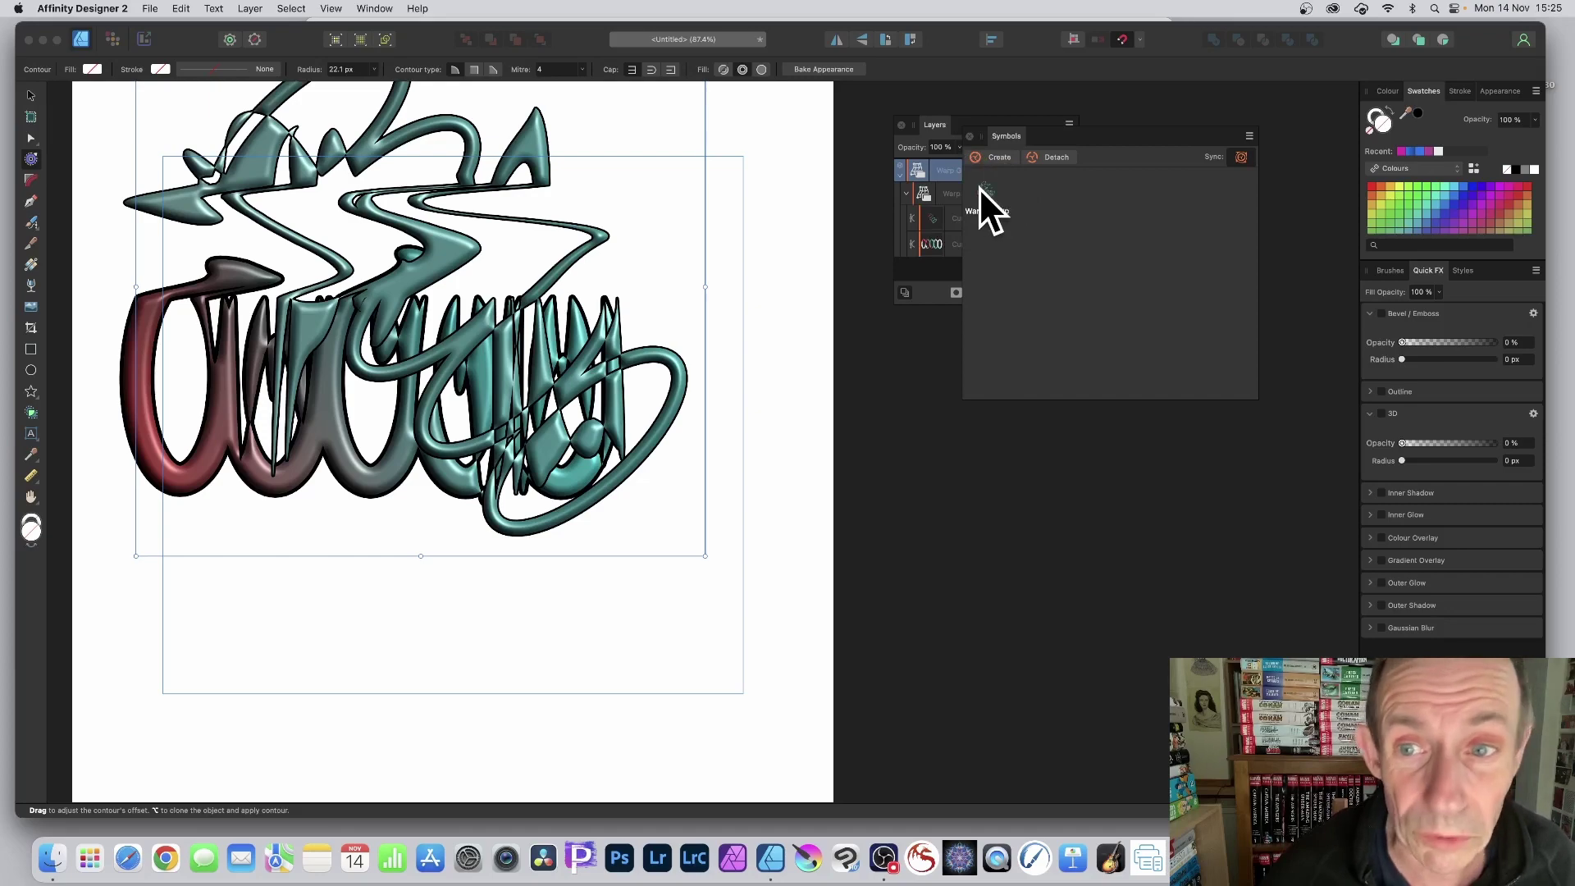
- Place three instances of the Warp Group symbol across the page
{"action": "left_click_drag", "start_coordinate": [983, 187], "coordinate": [346, 450]}
{"action": "left_click_drag", "start_coordinate": [978, 207], "coordinate": [562, 520]}
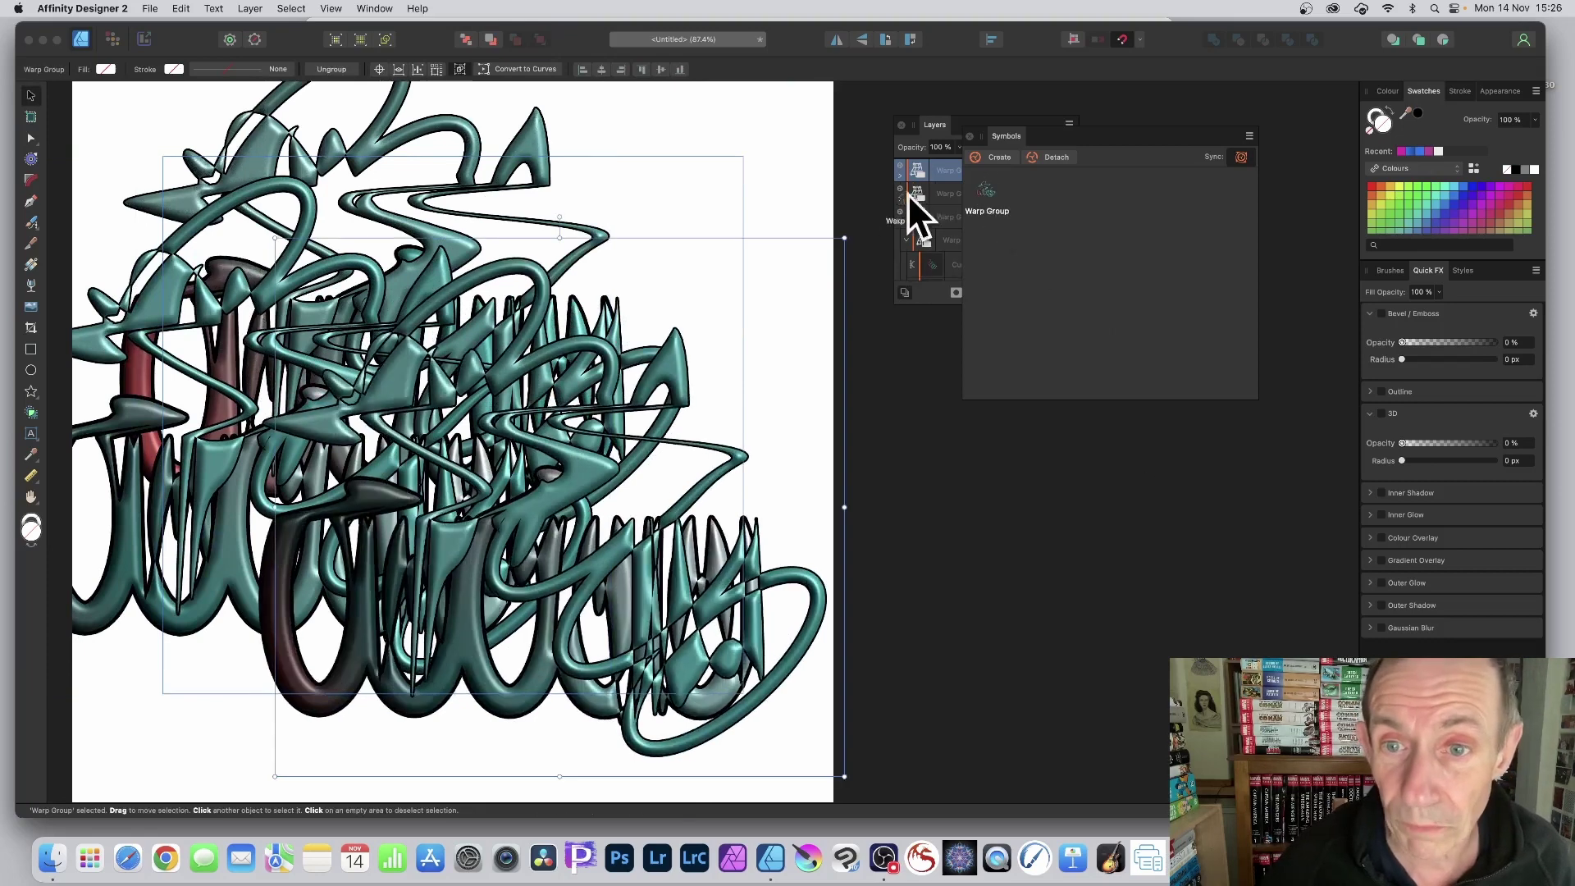
{"action": "left_click_drag", "start_coordinate": [849, 204], "coordinate": [672, 304]}
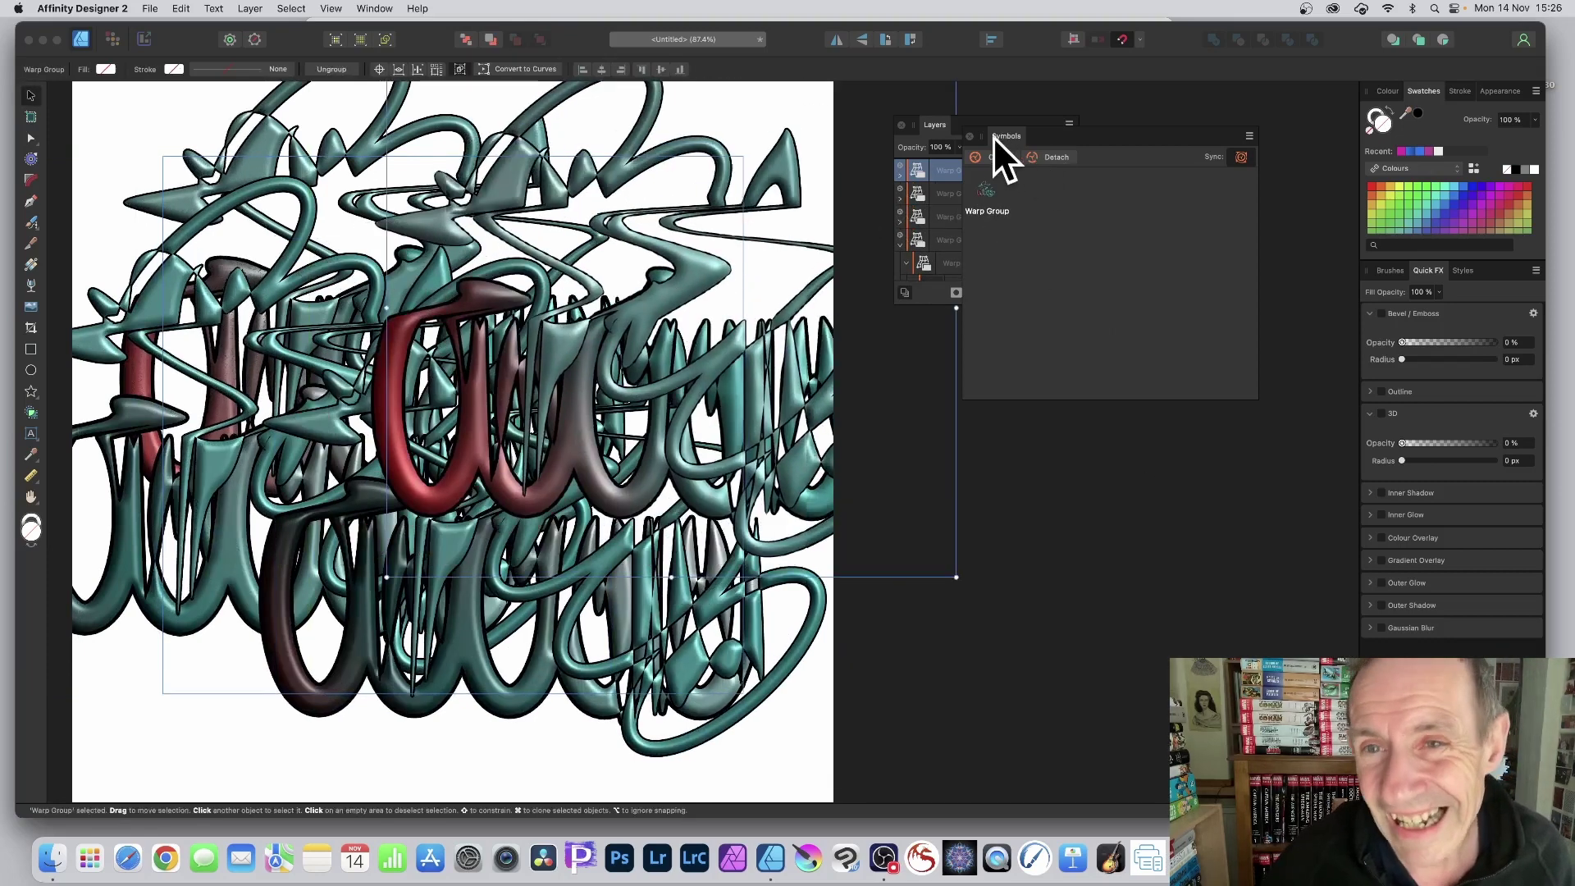
{"action": "left_click", "coordinate": [978, 119]}
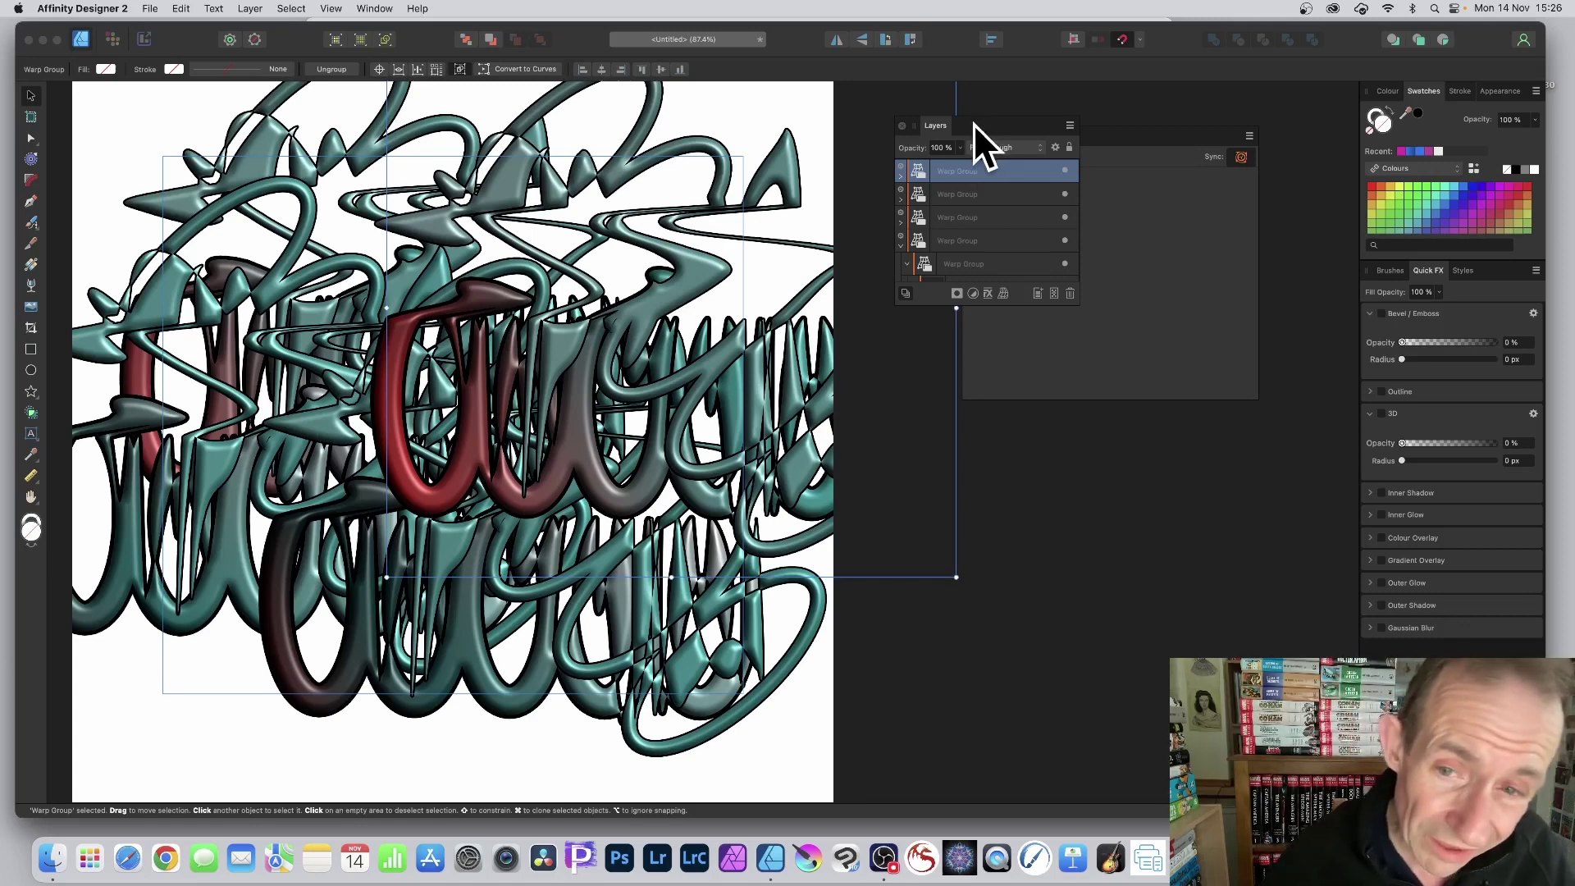
{"action": "scroll", "coordinate": [1003, 256], "scroll_direction": "down", "scroll_amount": 2}
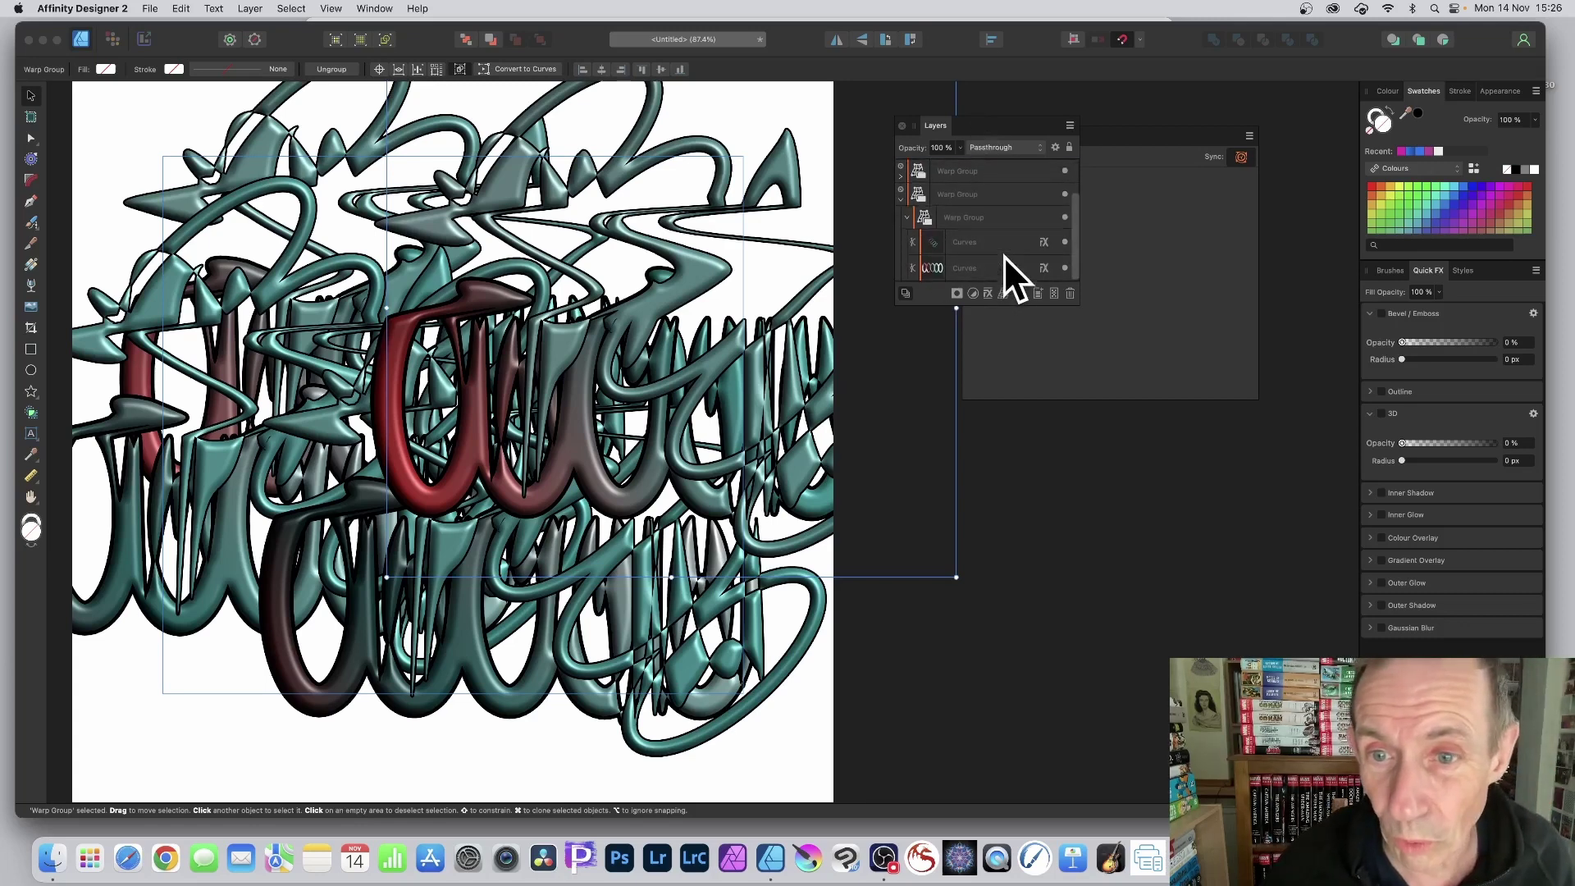
- Stretch the symbol's ring curves rightward and shrink its Warp Group, updating every symbol copy
{"action": "left_click", "coordinate": [977, 243]}
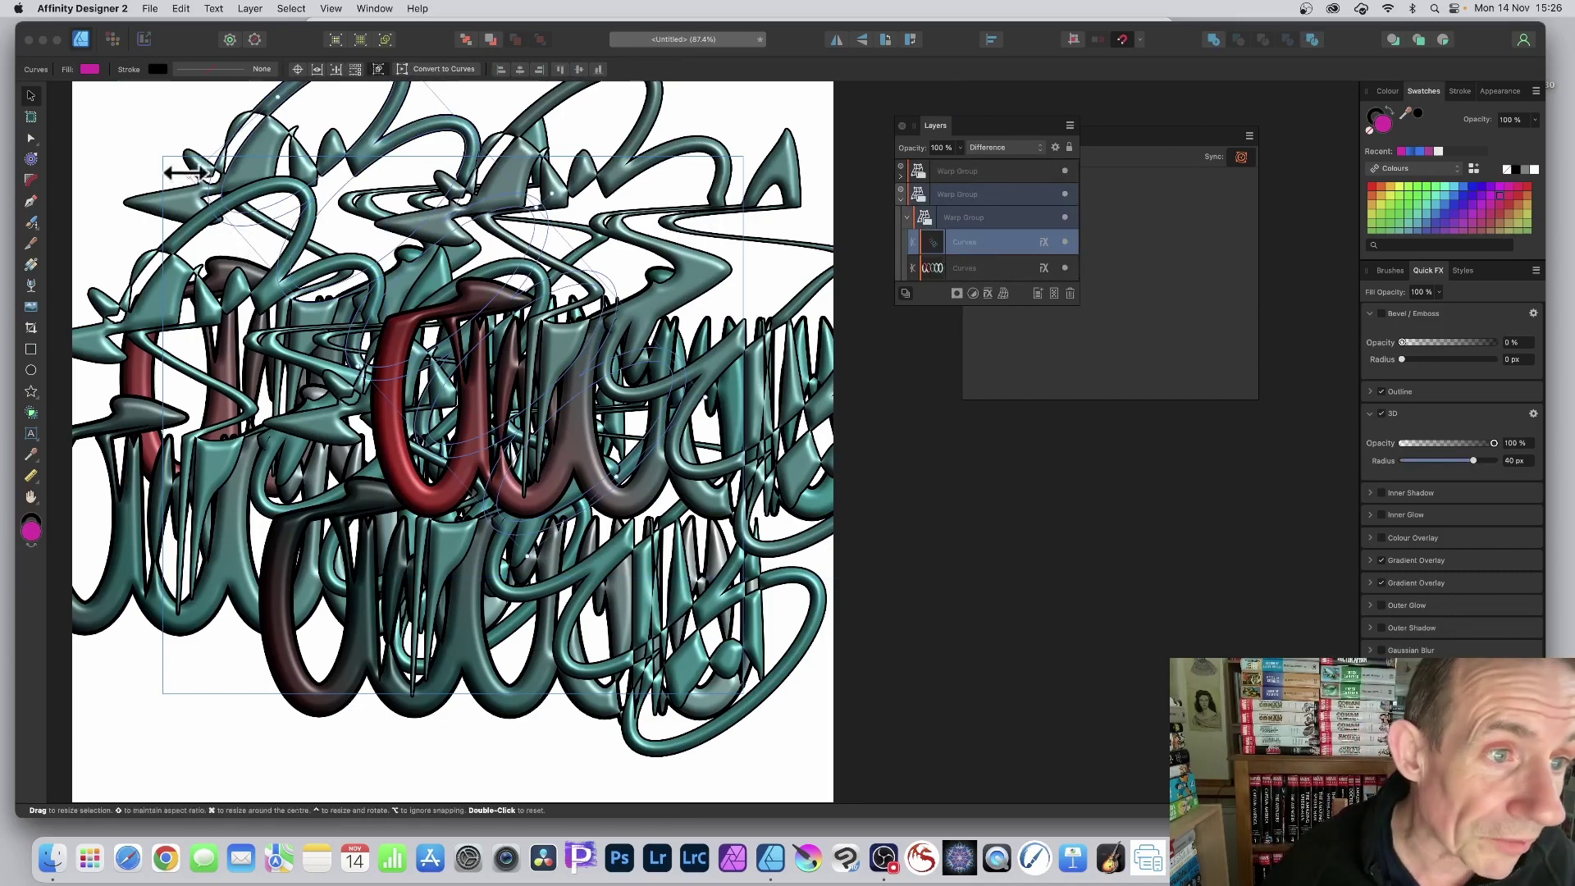
{"action": "left_click_drag", "start_coordinate": [182, 173], "coordinate": [454, 173]}
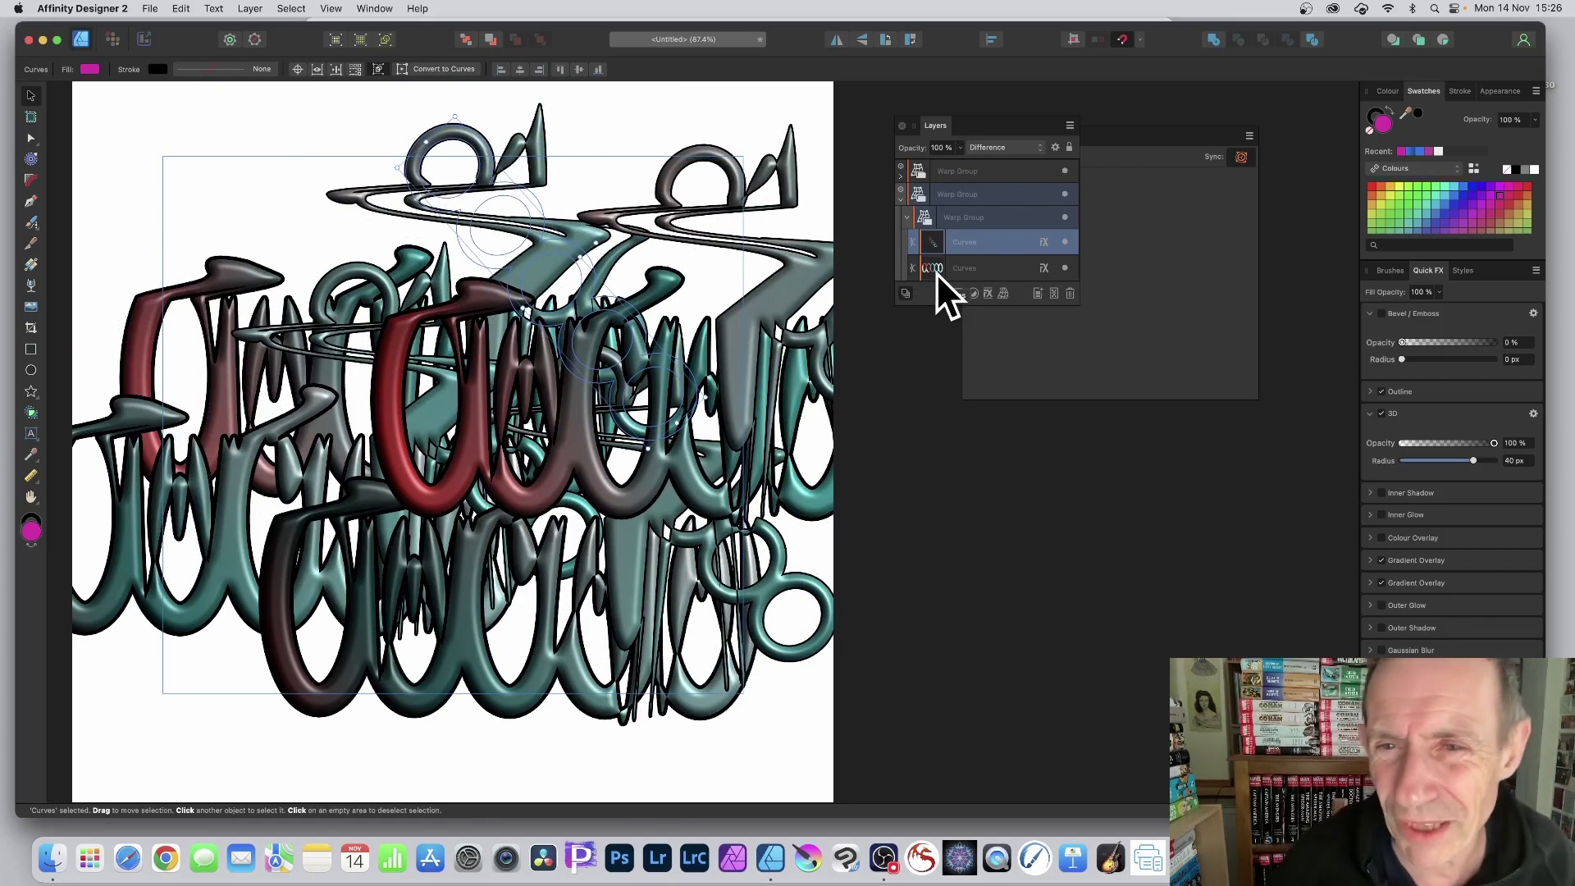
{"action": "left_click", "coordinate": [976, 216]}
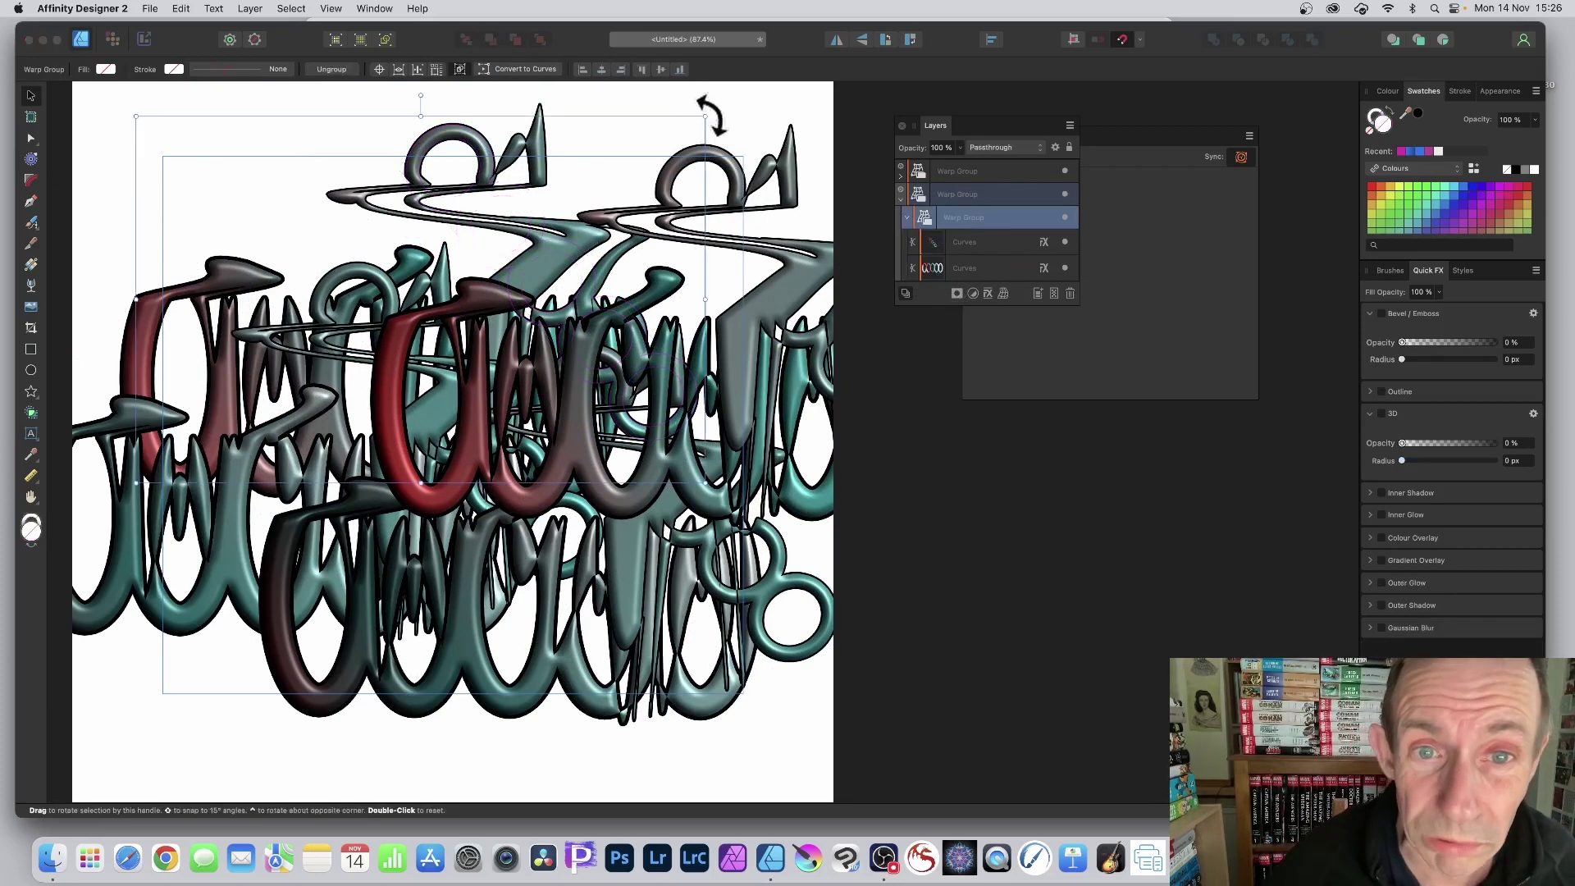
{"action": "mouse_move", "coordinate": [704, 118]}
{"action": "left_mouse_down"}
{"action": "mouse_move", "coordinate": [530, 164]}
{"action": "mouse_move", "coordinate": [457, 138]}
{"action": "mouse_move", "coordinate": [644, 109]}
{"action": "mouse_move", "coordinate": [453, 116]}
{"action": "mouse_move", "coordinate": [697, 105]}
{"action": "left_mouse_up"}
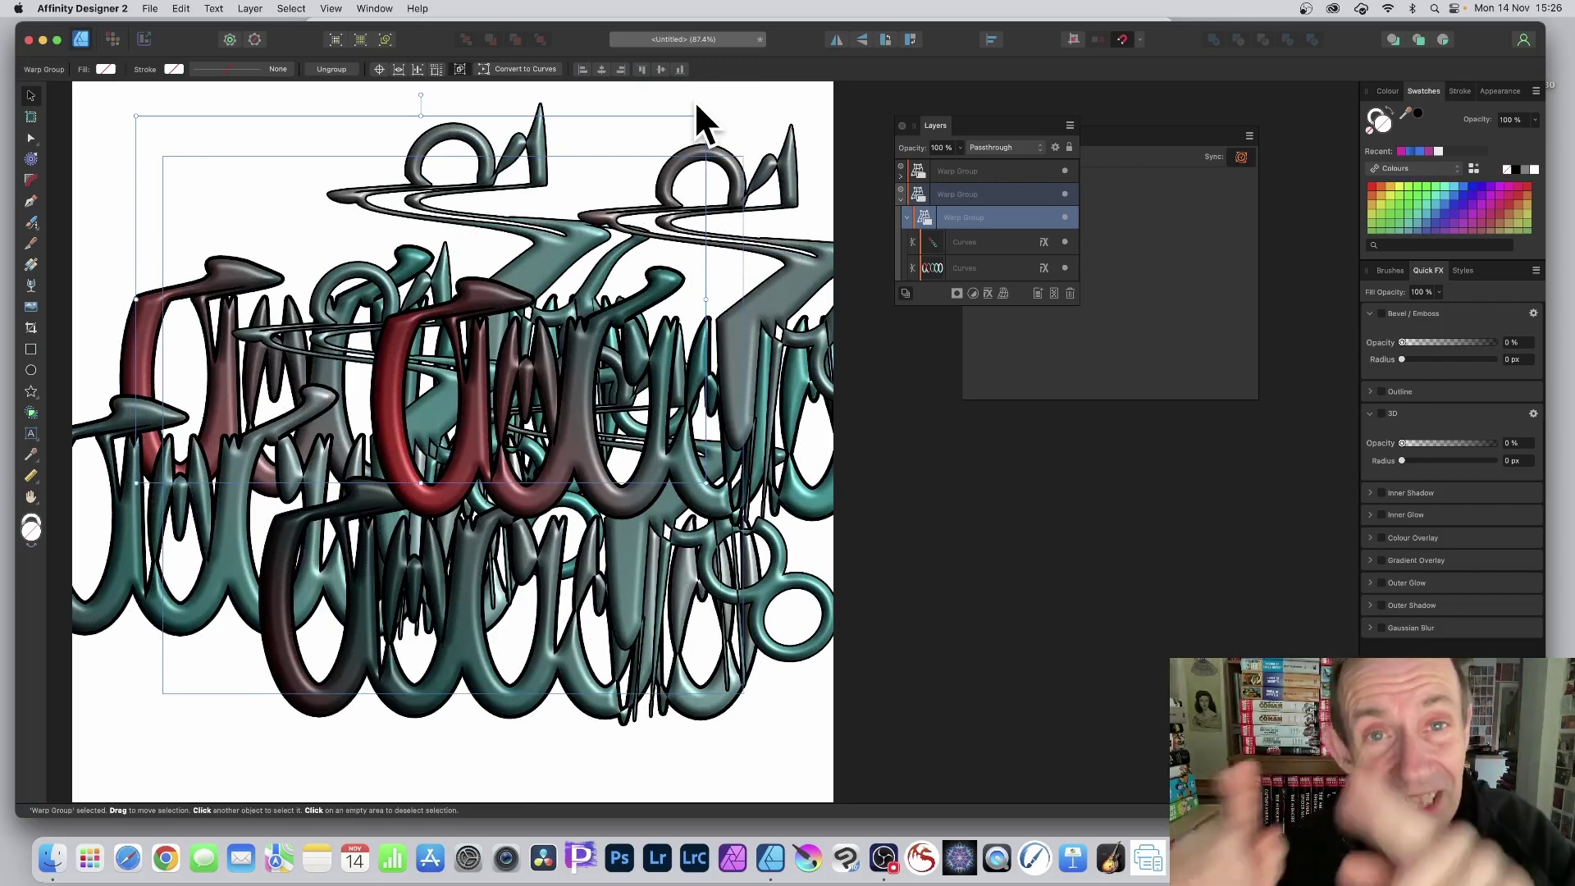
{"action": "left_click", "coordinate": [1135, 132]}
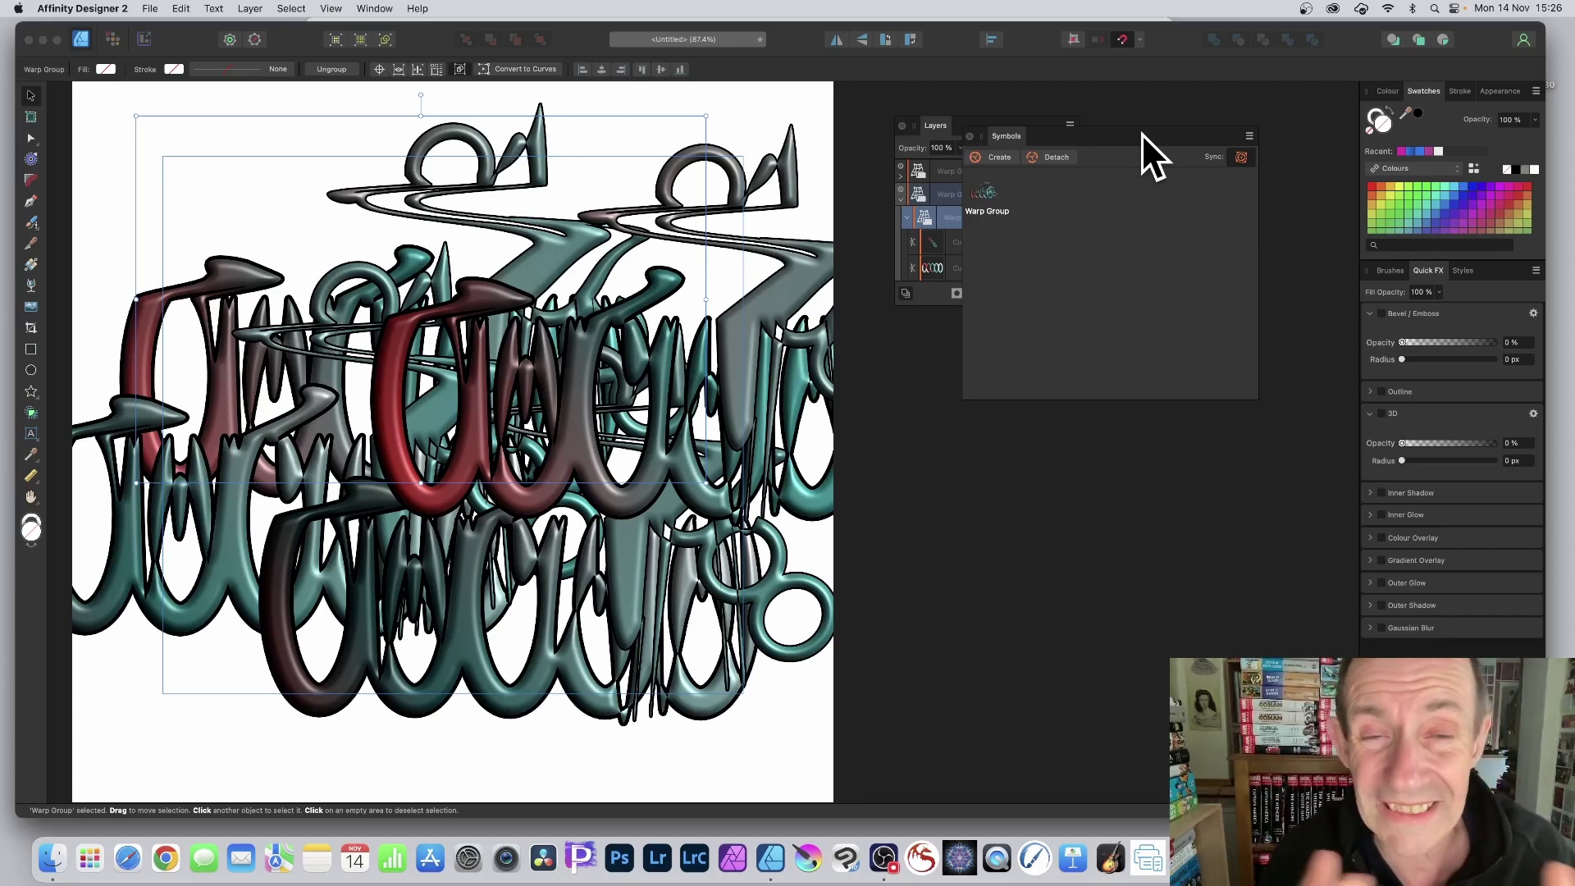
{"action": "left_click", "coordinate": [973, 122]}
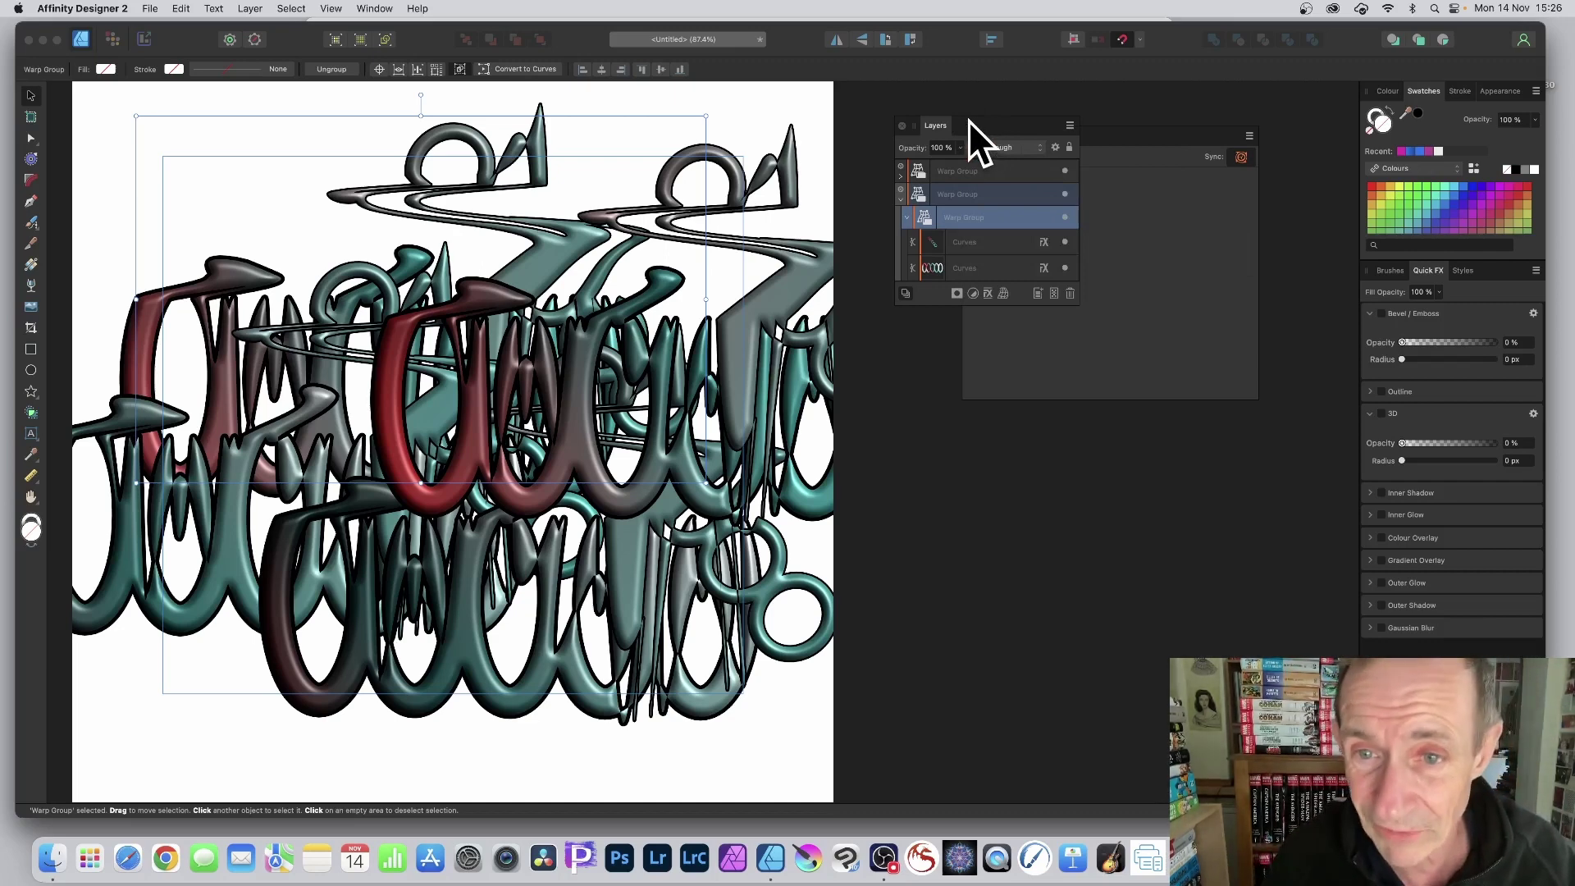
{"action": "left_click", "coordinate": [972, 249]}
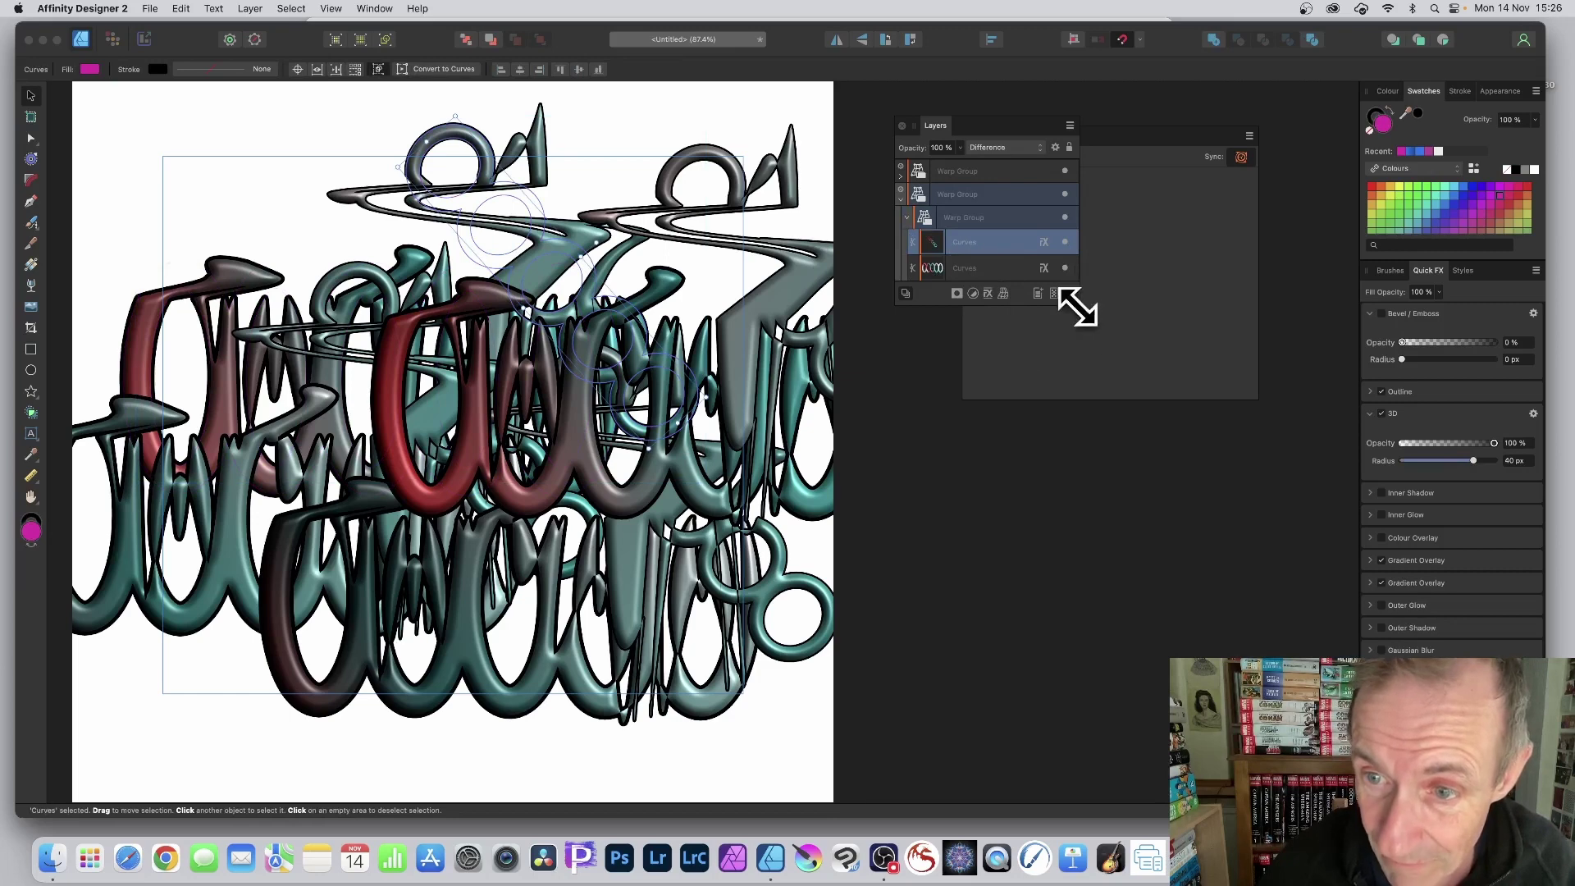
- Slice the ring curves apart in two places with the Knife Tool
{"action": "left_click_drag", "start_coordinate": [1077, 307], "coordinate": [1151, 399]}
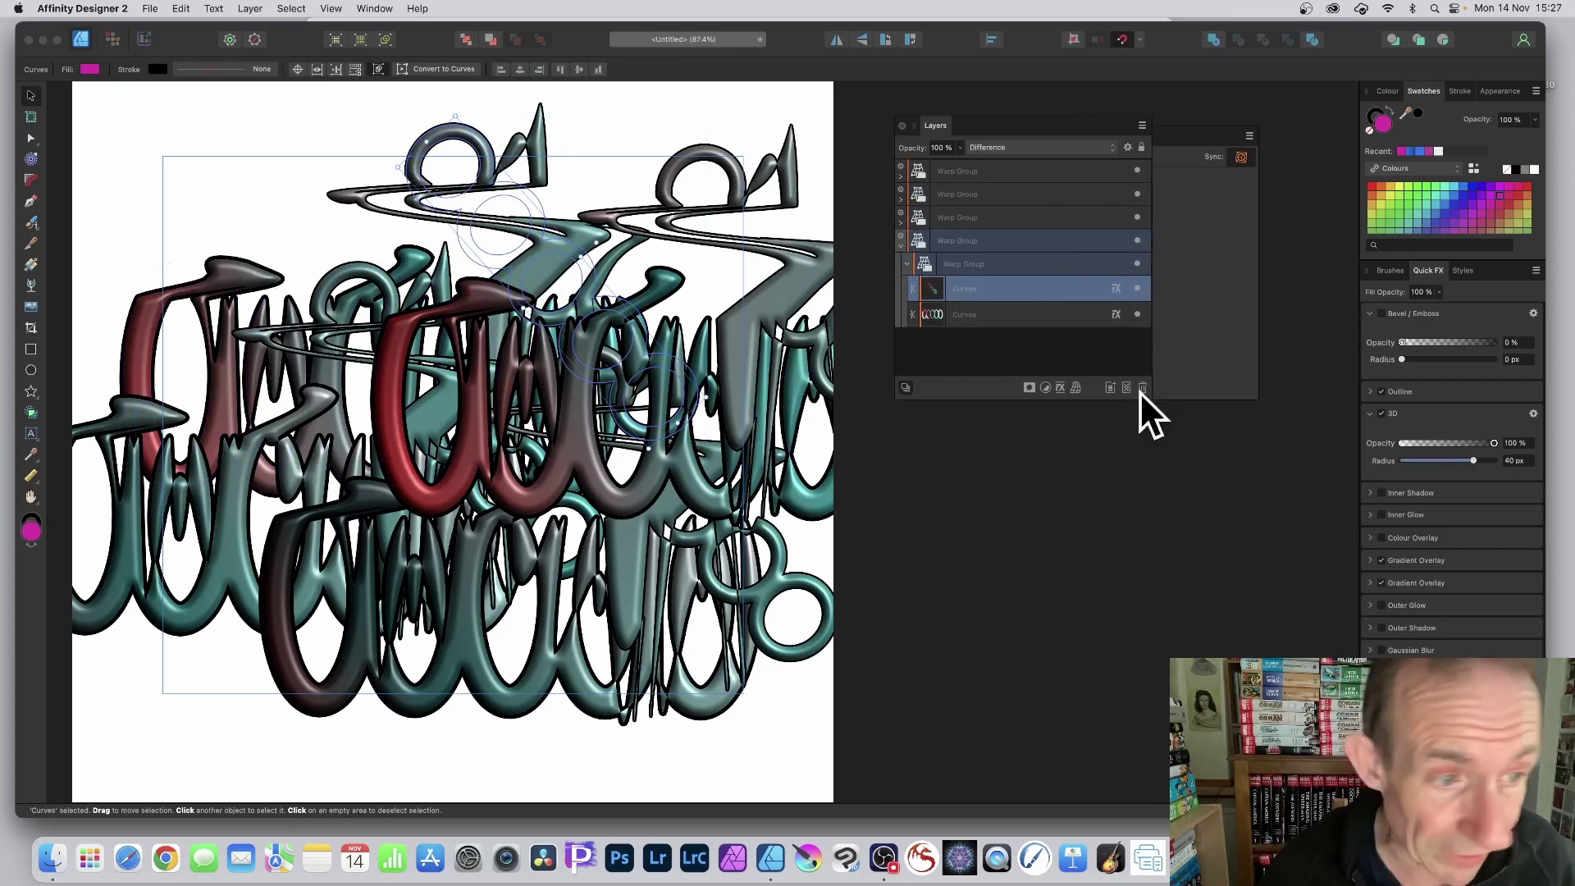
{"action": "left_click", "coordinate": [33, 240]}
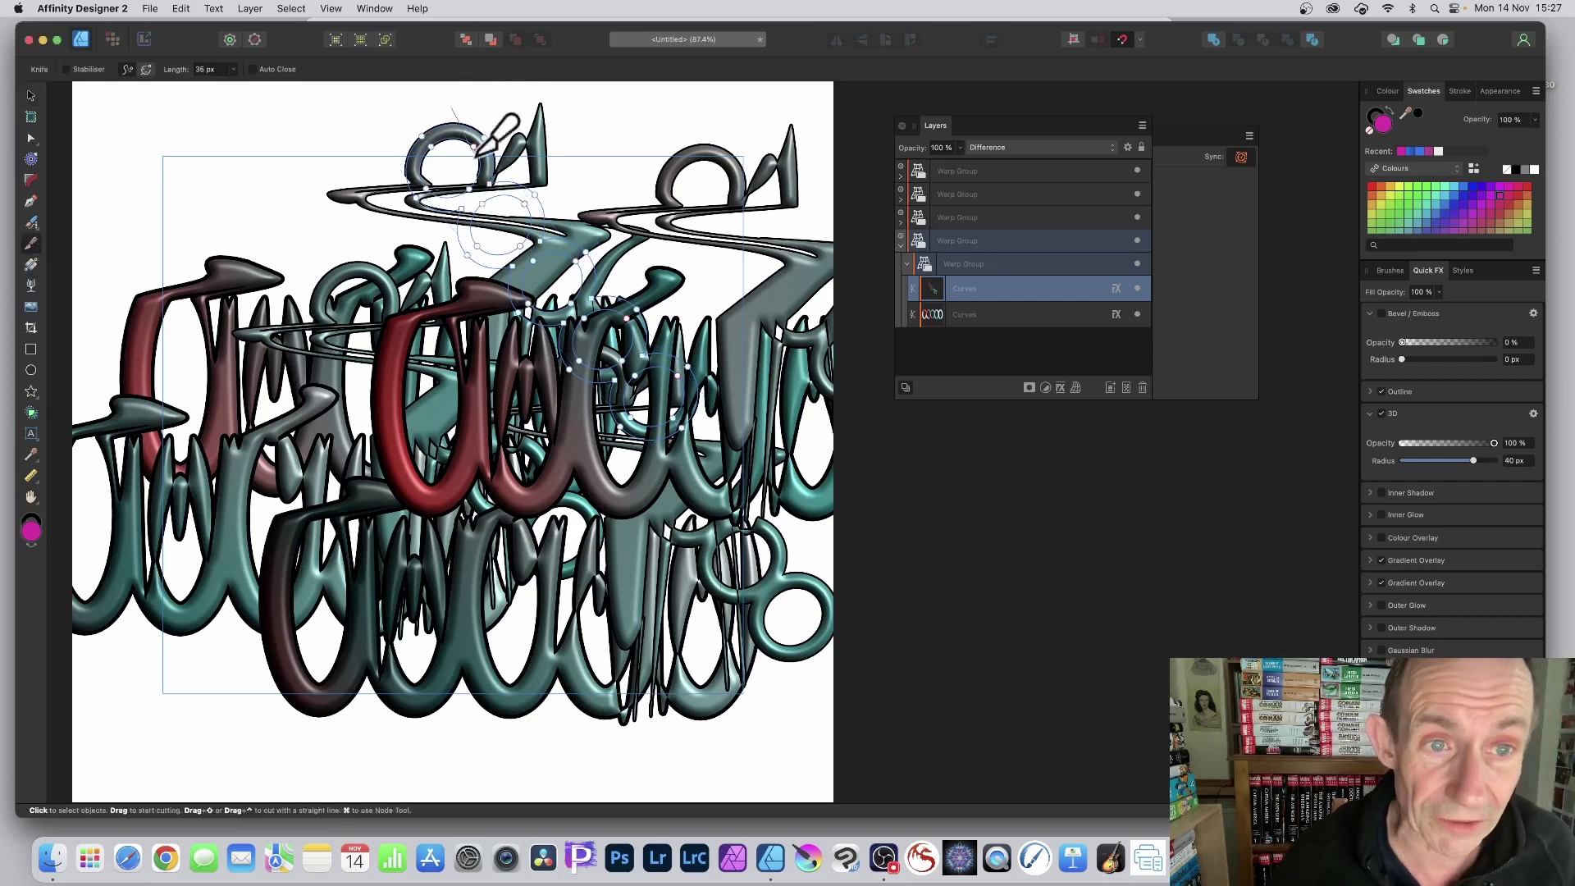
{"action": "left_click_drag", "start_coordinate": [650, 403], "coordinate": [648, 402]}
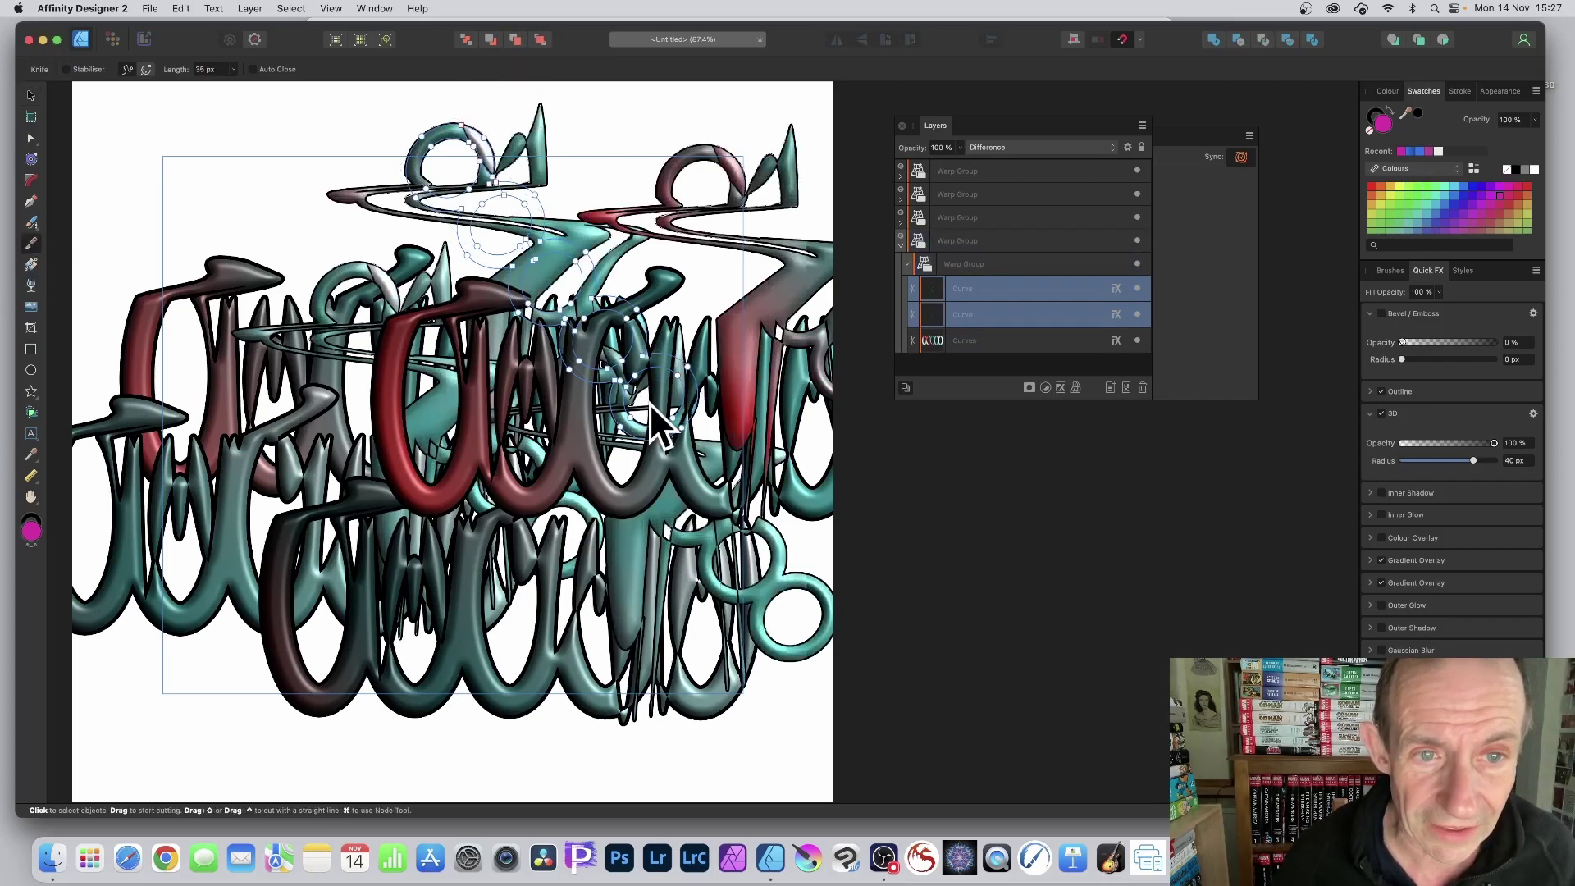
{"action": "left_click_drag", "start_coordinate": [476, 414], "coordinate": [474, 411]}
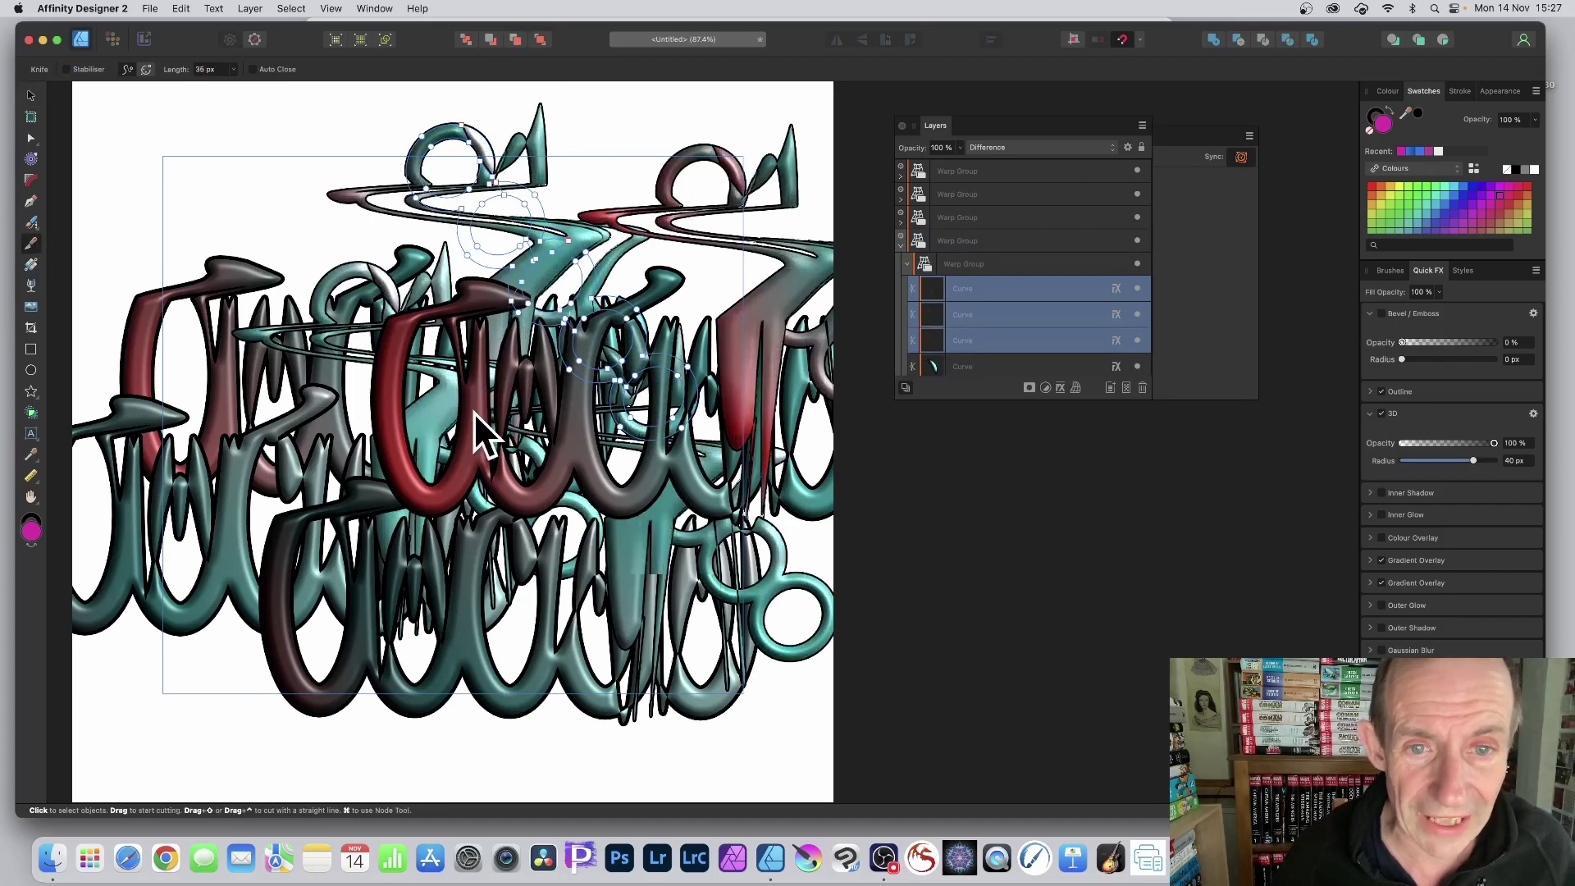
- Move one cut curve piece up to the artwork's top and expand the nested warp groups in Layers
{"action": "left_click", "coordinate": [30, 96]}
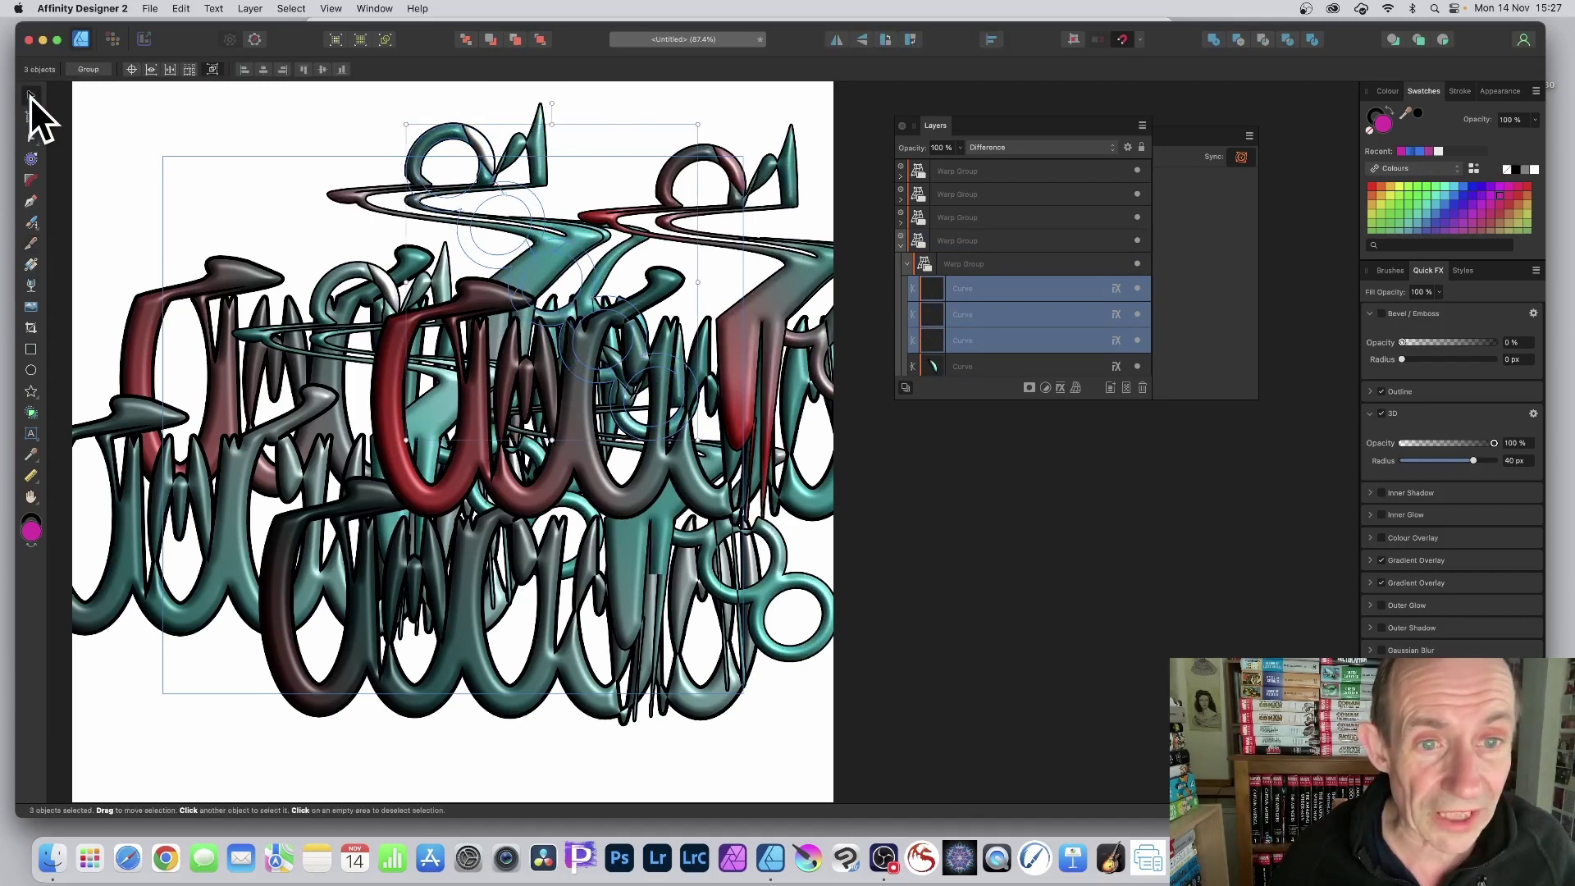
{"action": "left_click", "coordinate": [499, 262]}
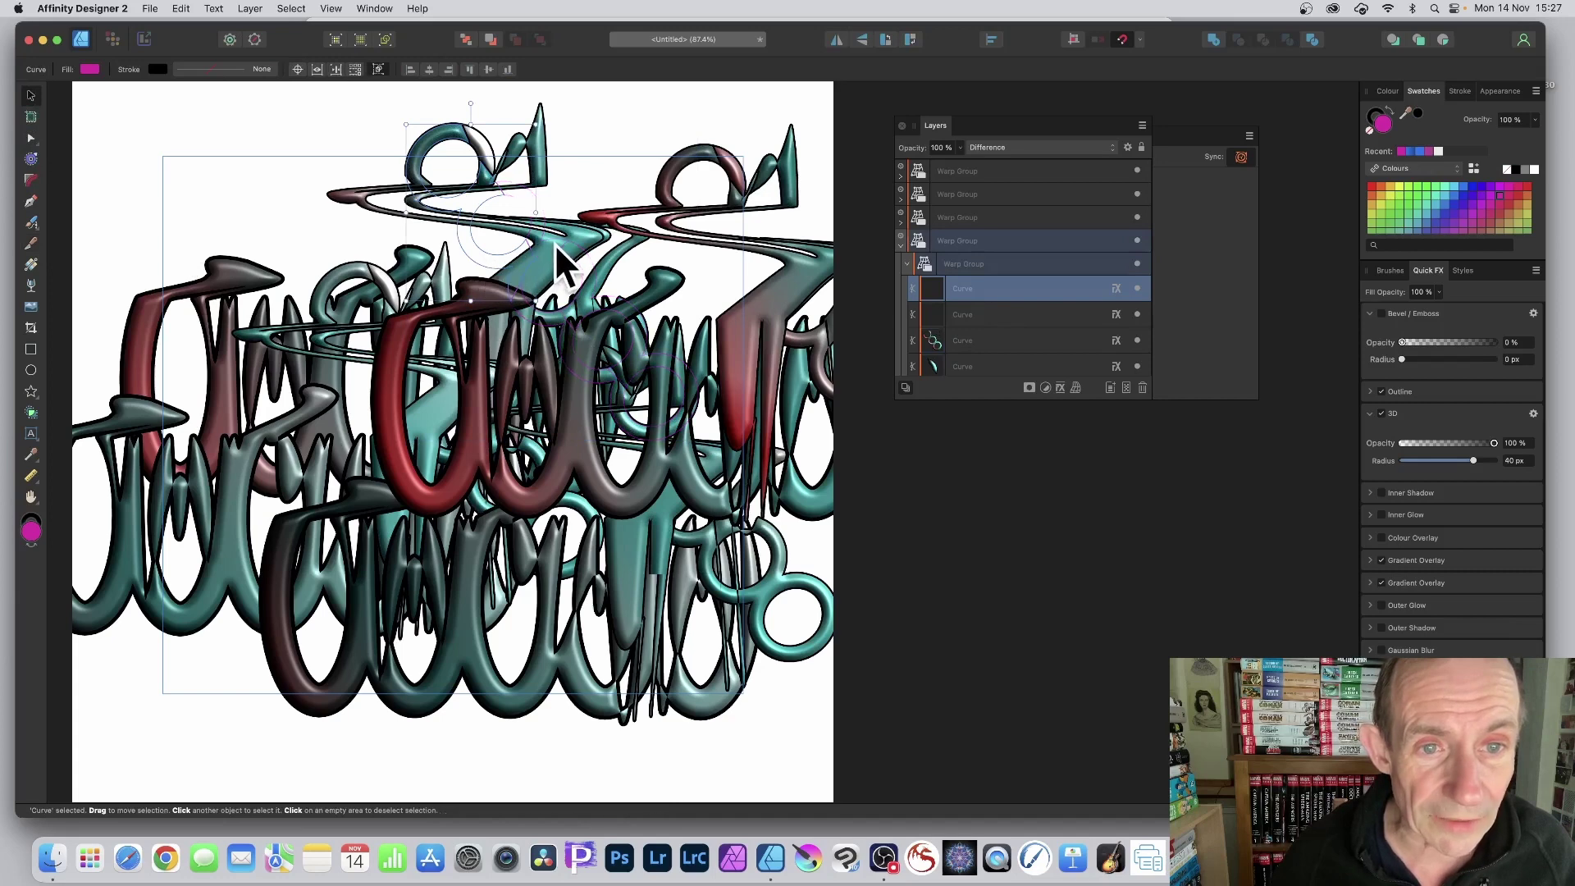
{"action": "left_click_drag", "start_coordinate": [555, 243], "coordinate": [595, 168]}
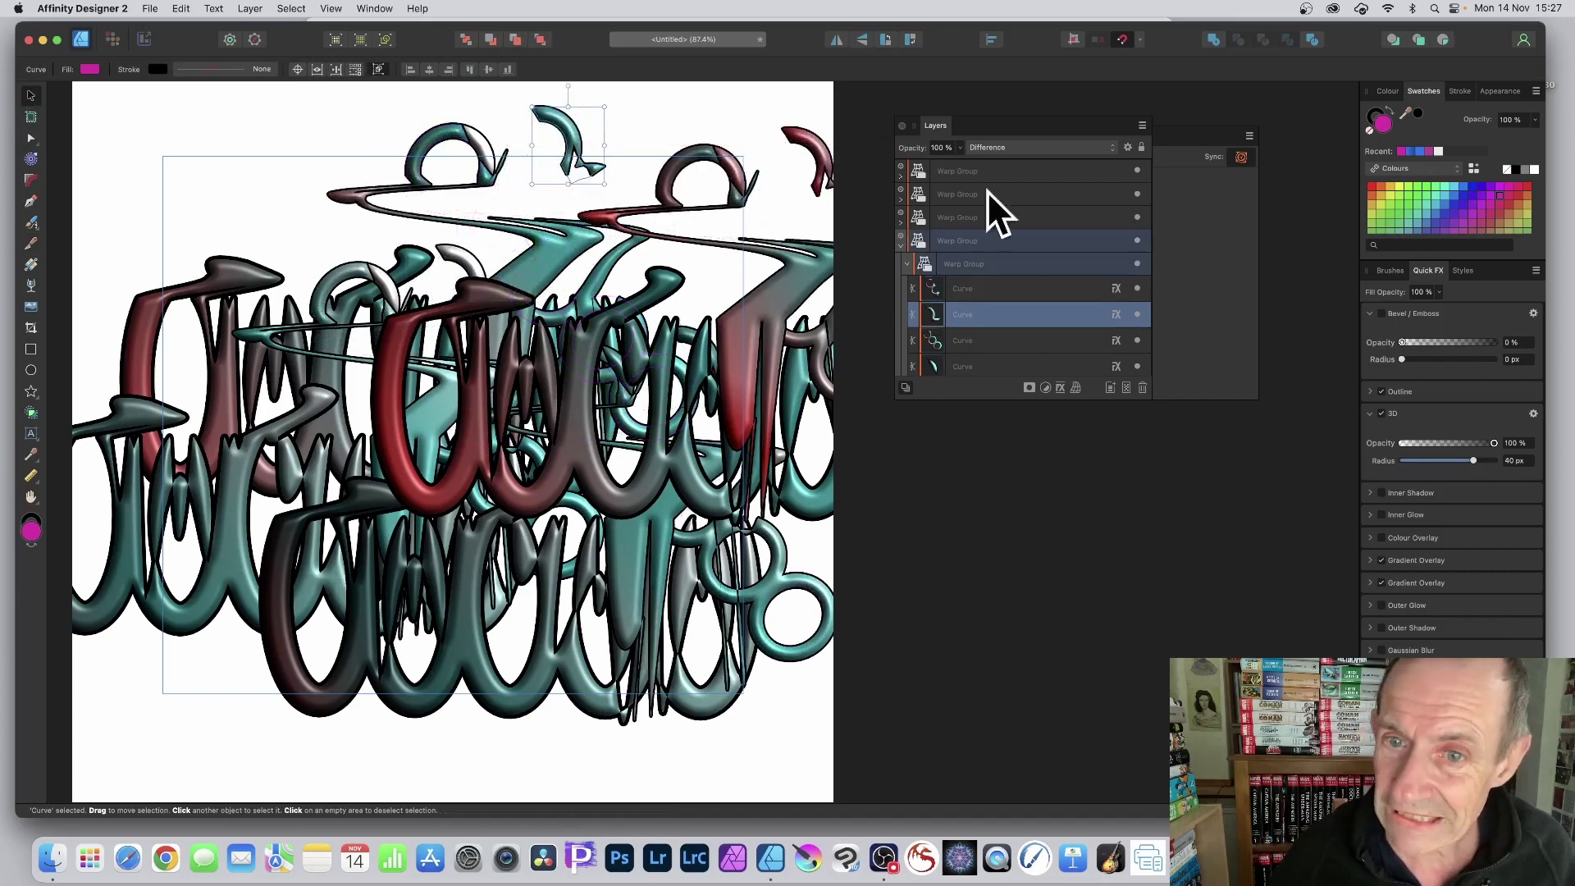
{"action": "left_click", "coordinate": [902, 177]}
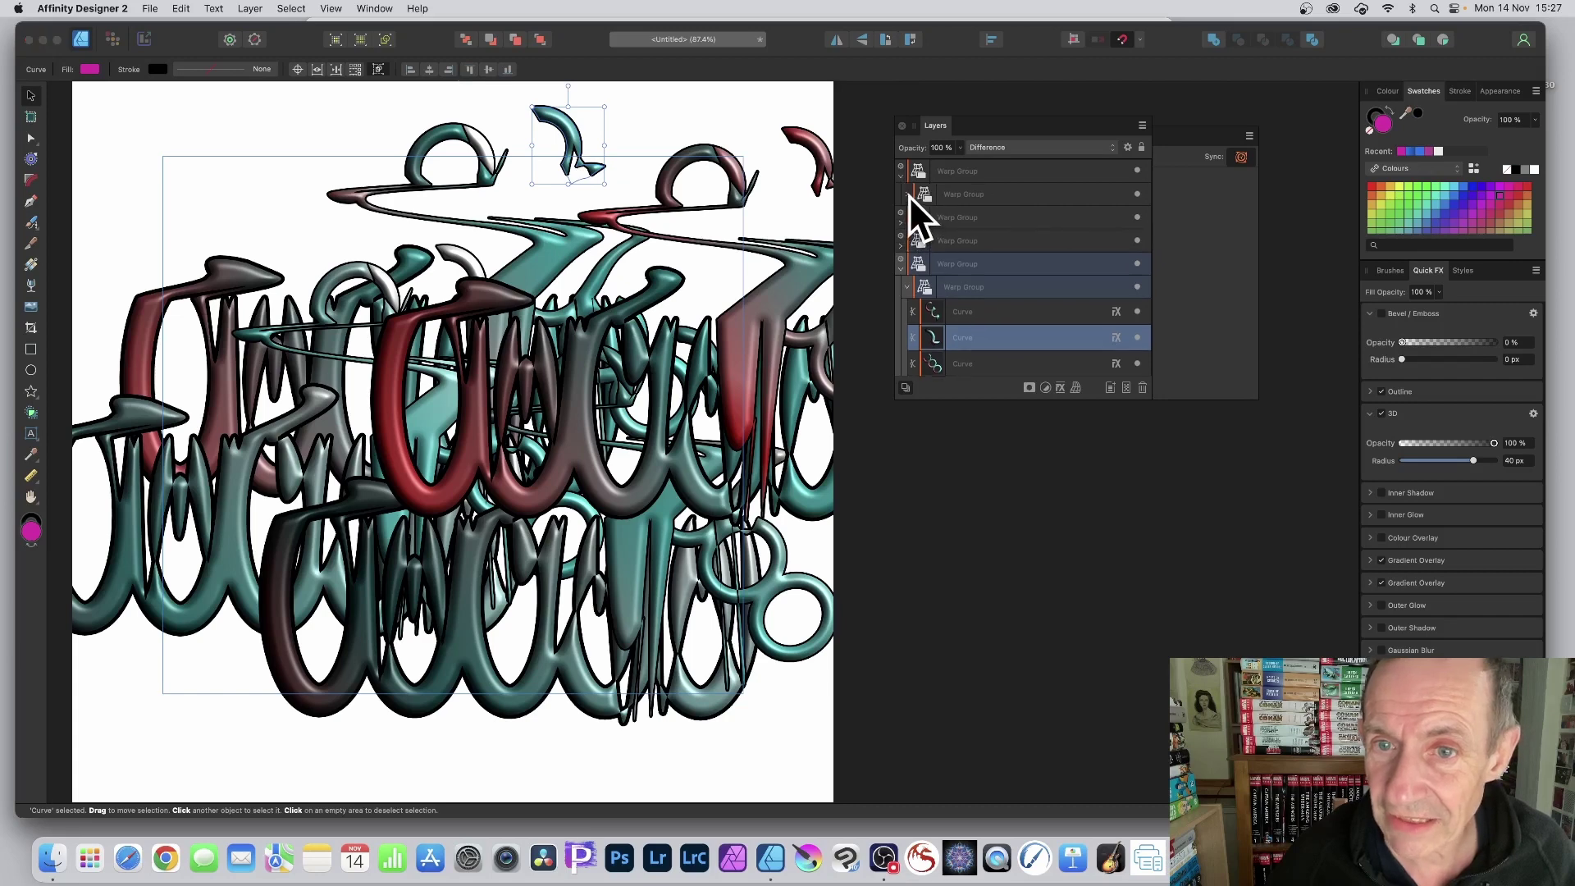
{"action": "left_click", "coordinate": [908, 195]}
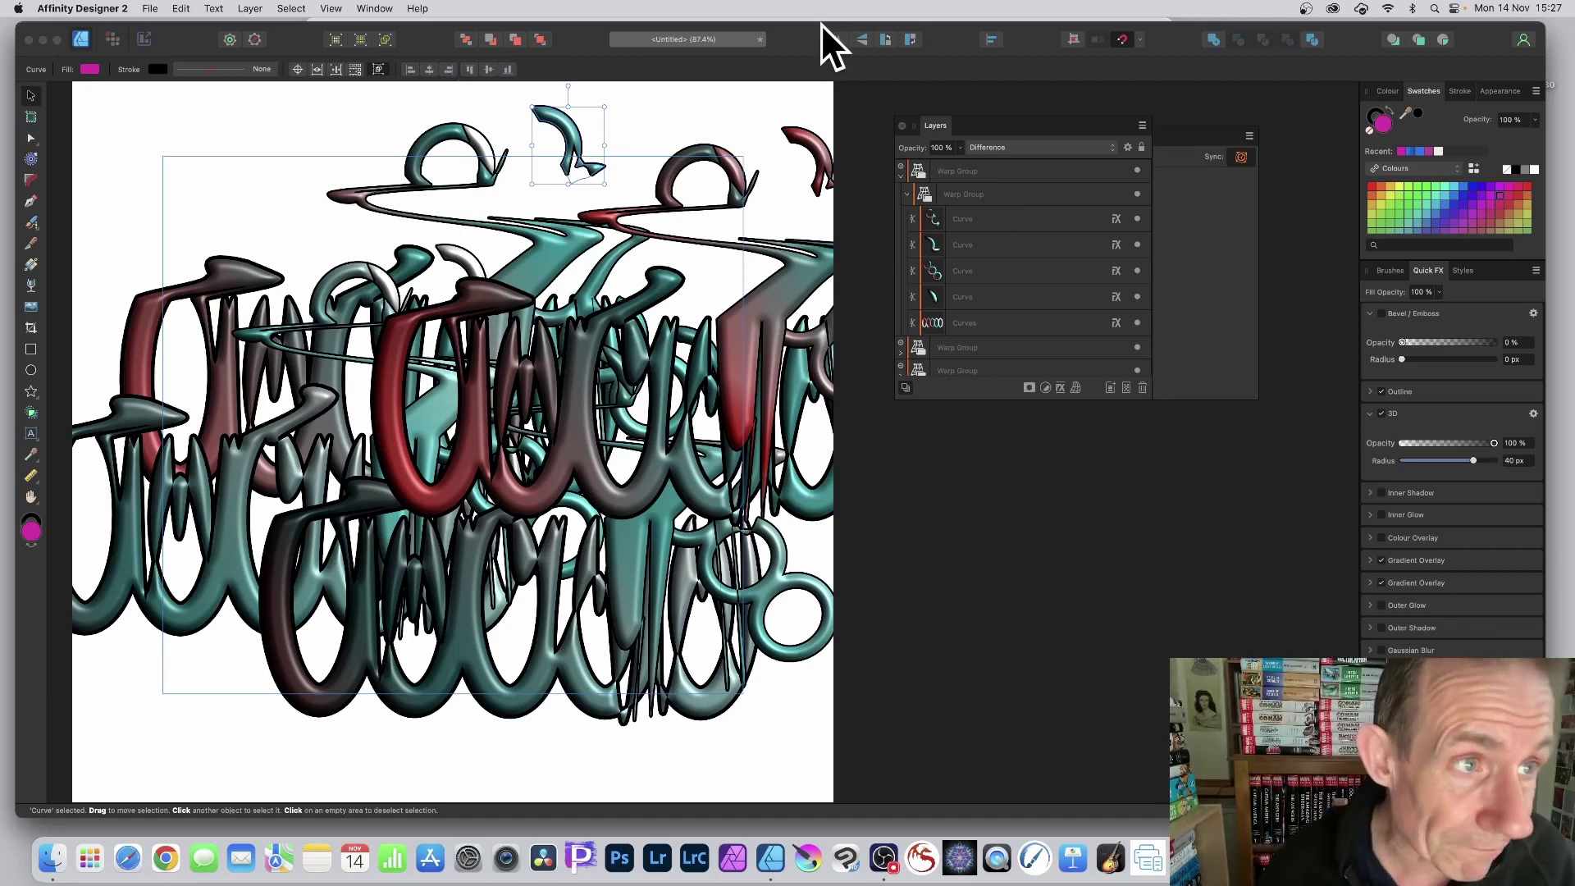
- Show the File menu's list of commands over the sliced ring artwork
{"action": "left_click", "coordinate": [125, 10]}
{"action": "mouse_move", "coordinate": [152, 9]}
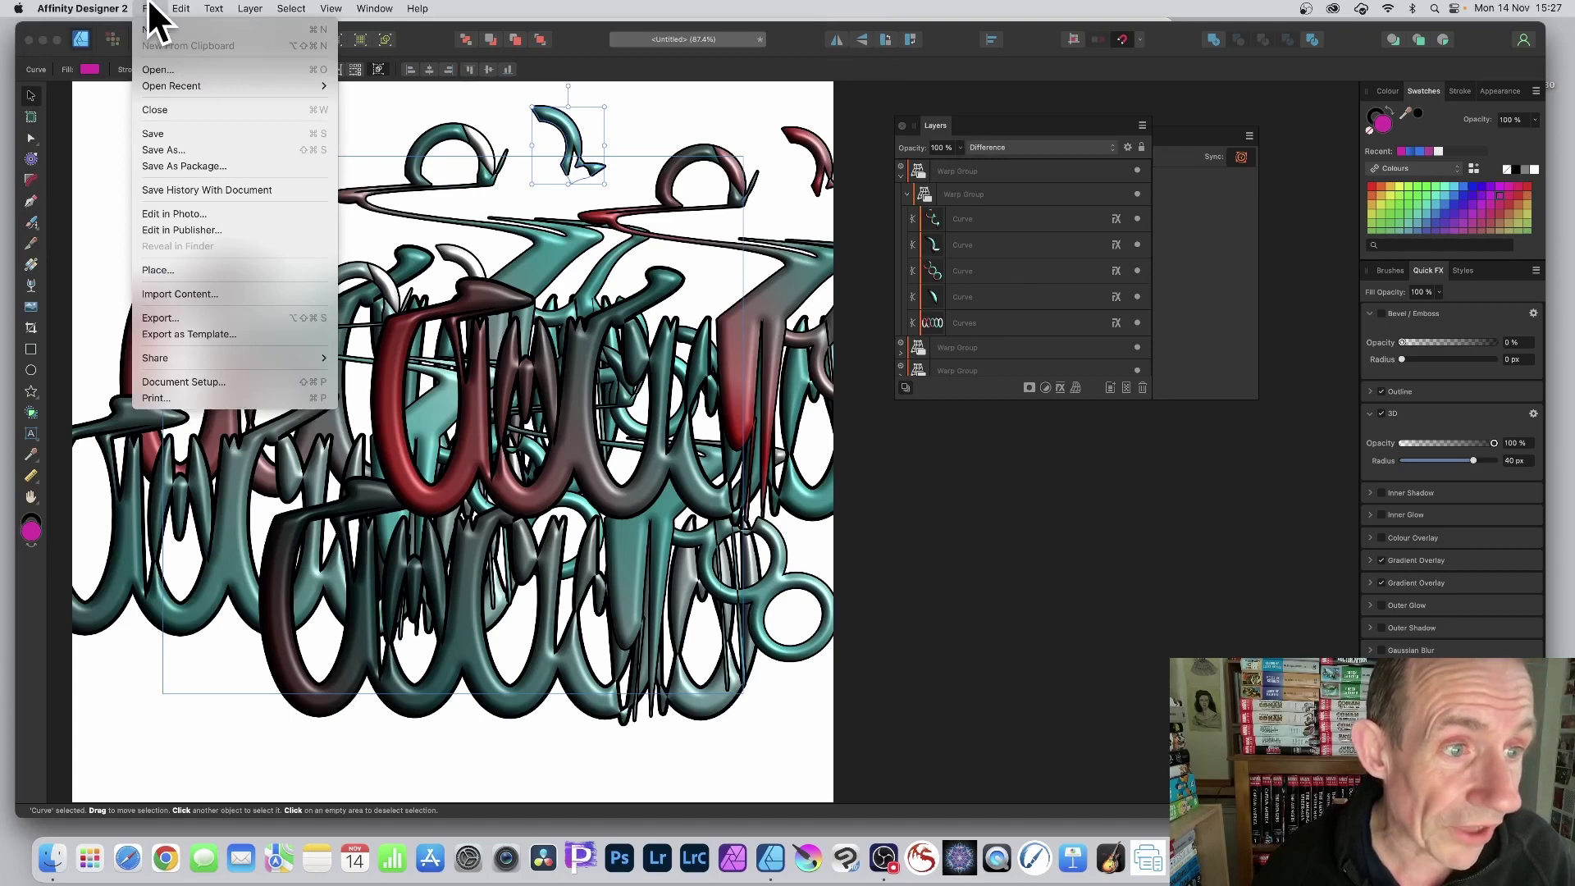